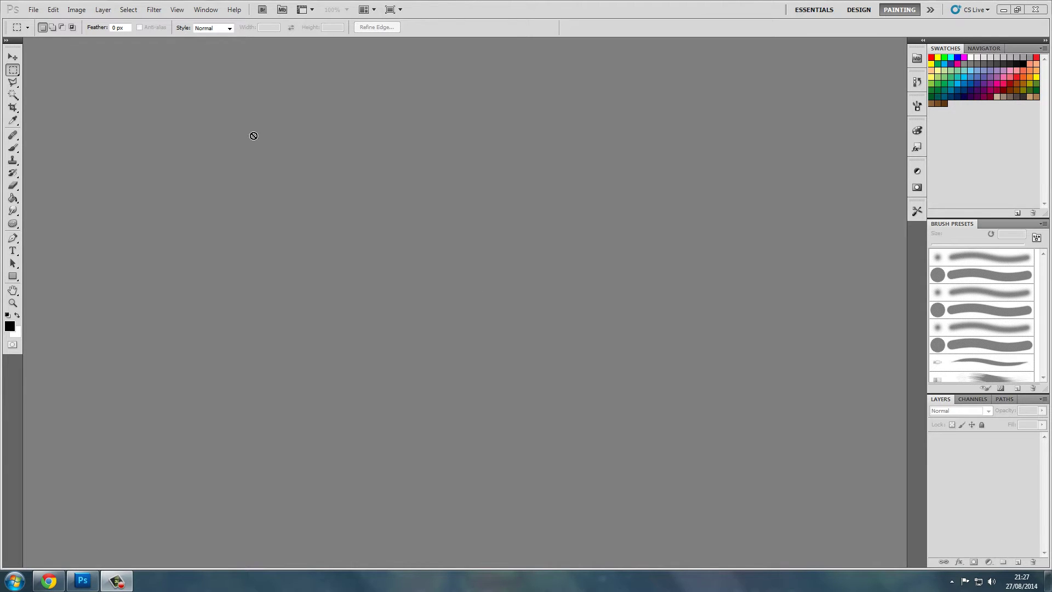
# Step: Create Untitled-1, a new 1024 × 1024 px document with a transparent background
pyautogui.click(33, 9)
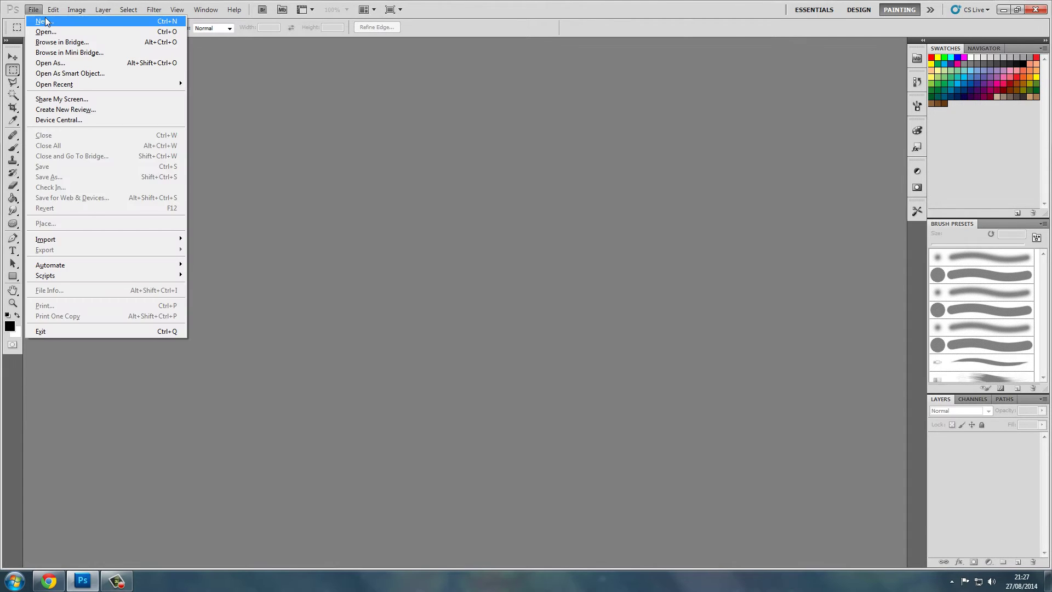
pyautogui.click(45, 22)
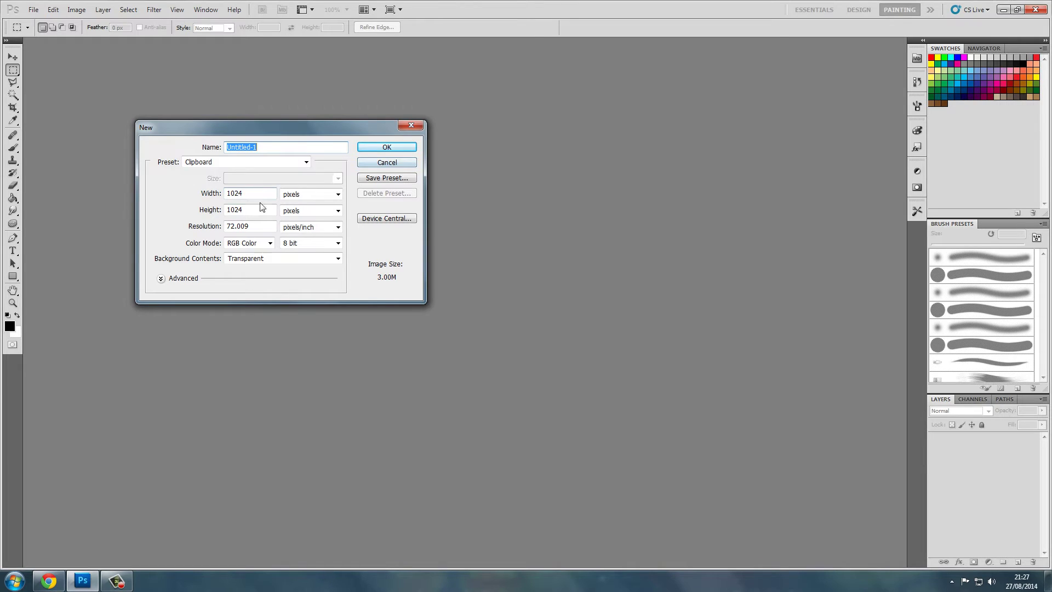
pyautogui.click(372, 147)
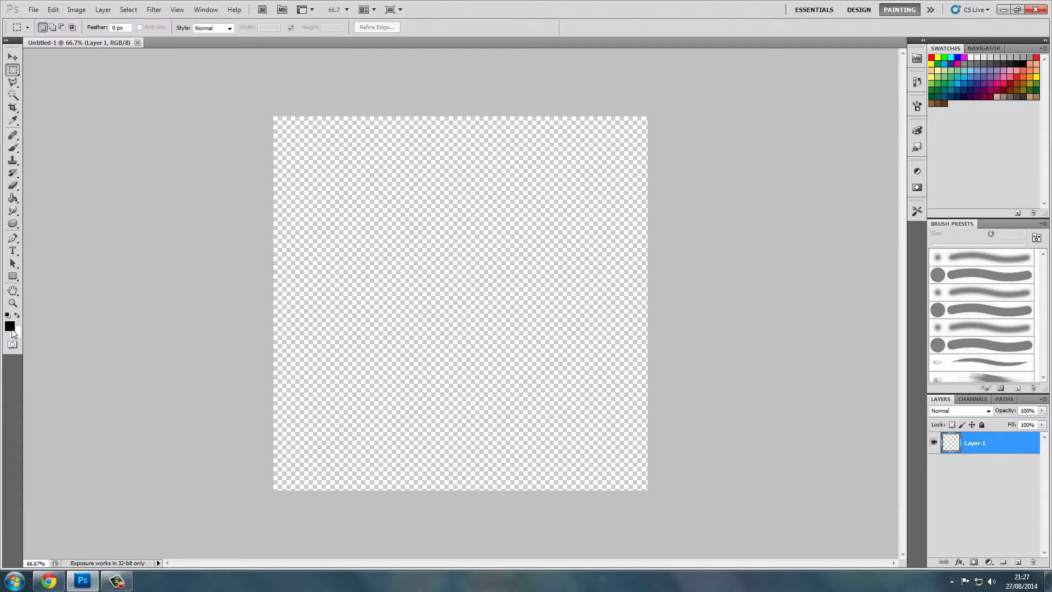
# Step: Pick a mid brown (#90703e) foreground colour and fill Layer 1 with the Paint Bucket
pyautogui.press('i')
pyautogui.click(9, 325)
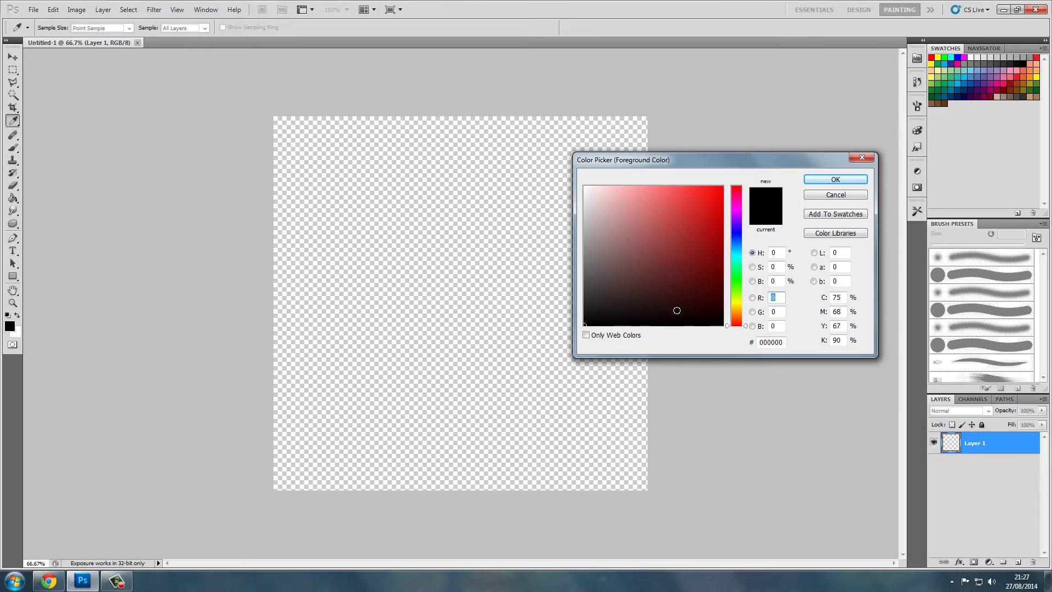
pyautogui.moveTo(744, 327); pyautogui.dragTo(745, 311)
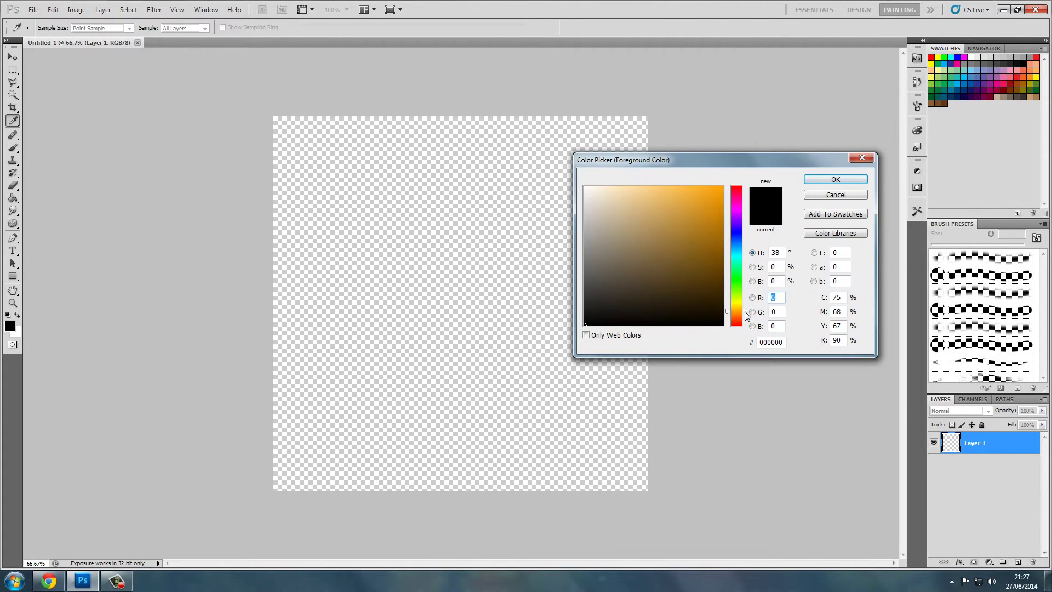
pyautogui.click(693, 234)
pyautogui.moveTo(692, 232)
pyautogui.mouseDown()
pyautogui.moveTo(701, 230)
pyautogui.moveTo(662, 246)
pyautogui.mouseUp()
pyautogui.click(843, 180)
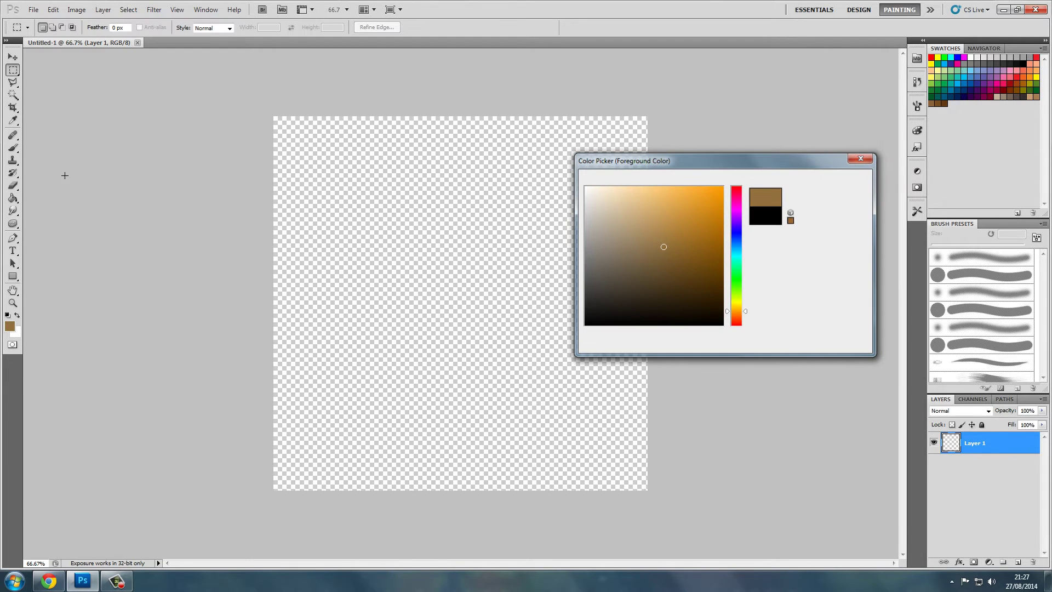
pyautogui.click(13, 198)
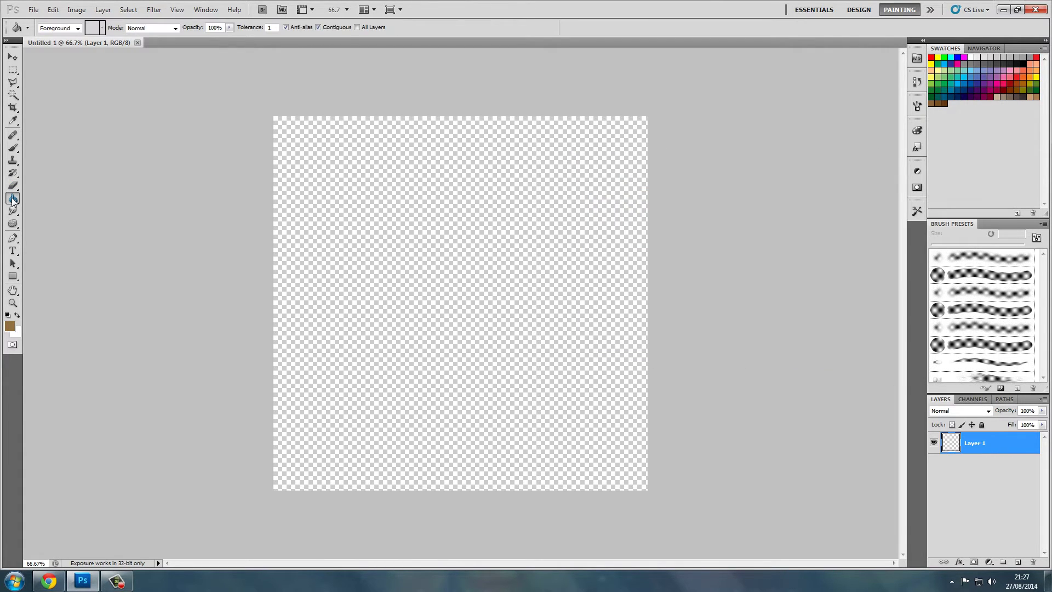
pyautogui.click(454, 240)
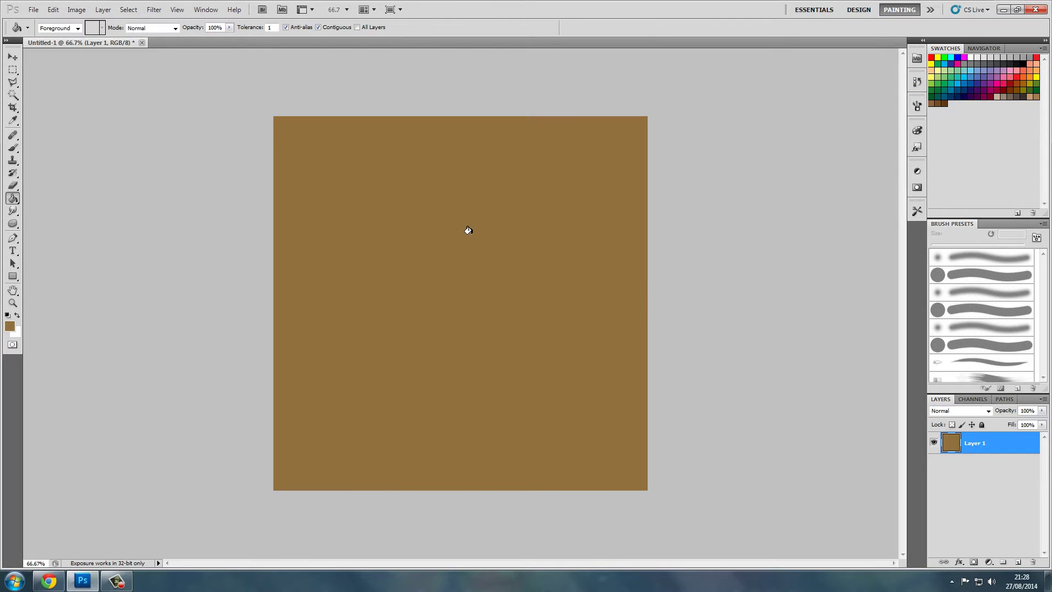
# Step: Add Layer 2 and Layer 3, setting Layer 3's blend mode to Screen
pyautogui.click(1018, 562)
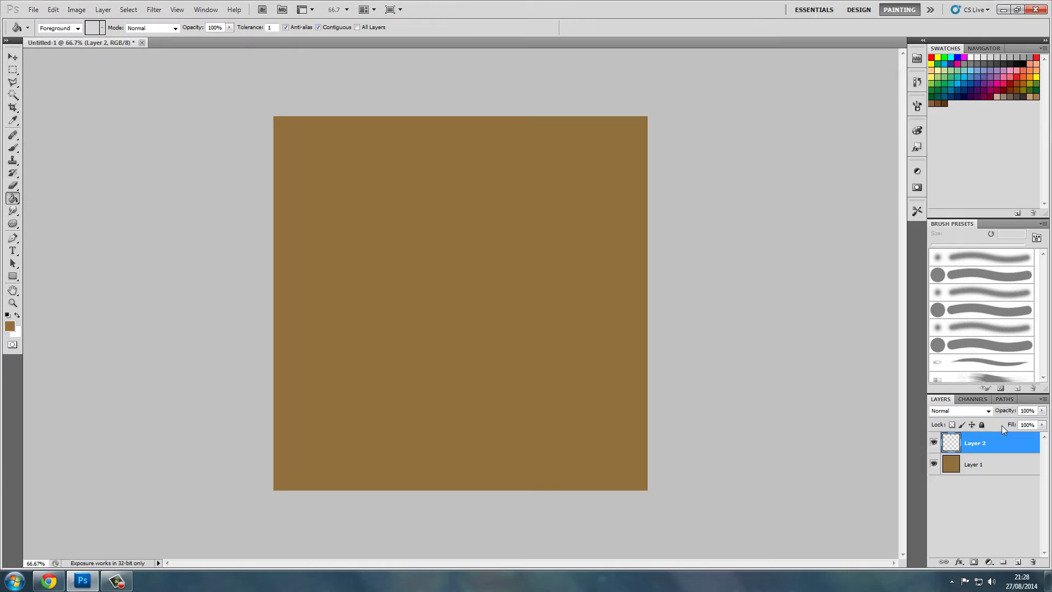
pyautogui.click(988, 411)
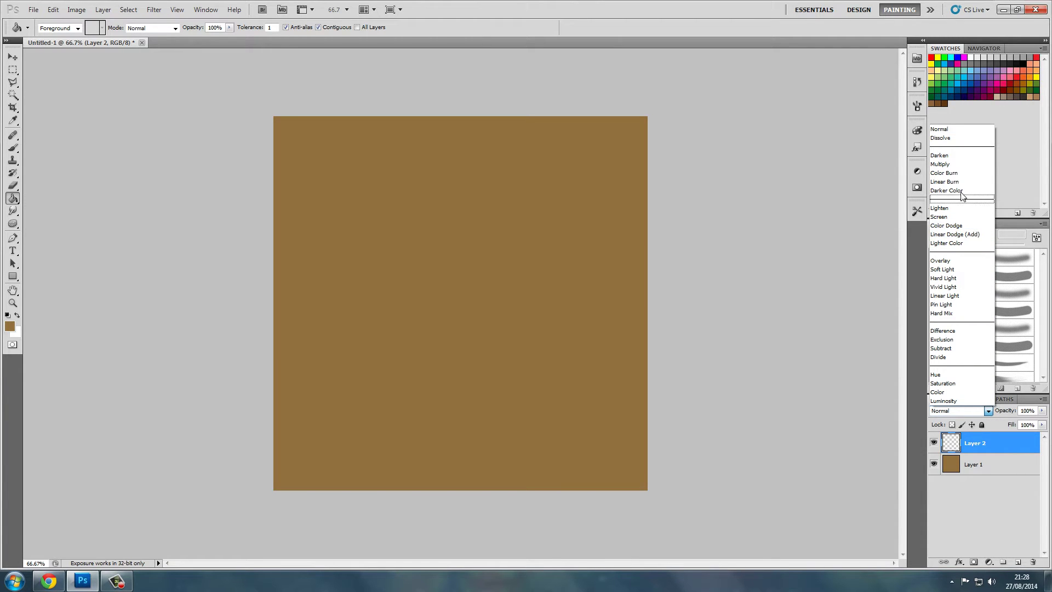
pyautogui.press('Escape')
pyautogui.click(1018, 563)
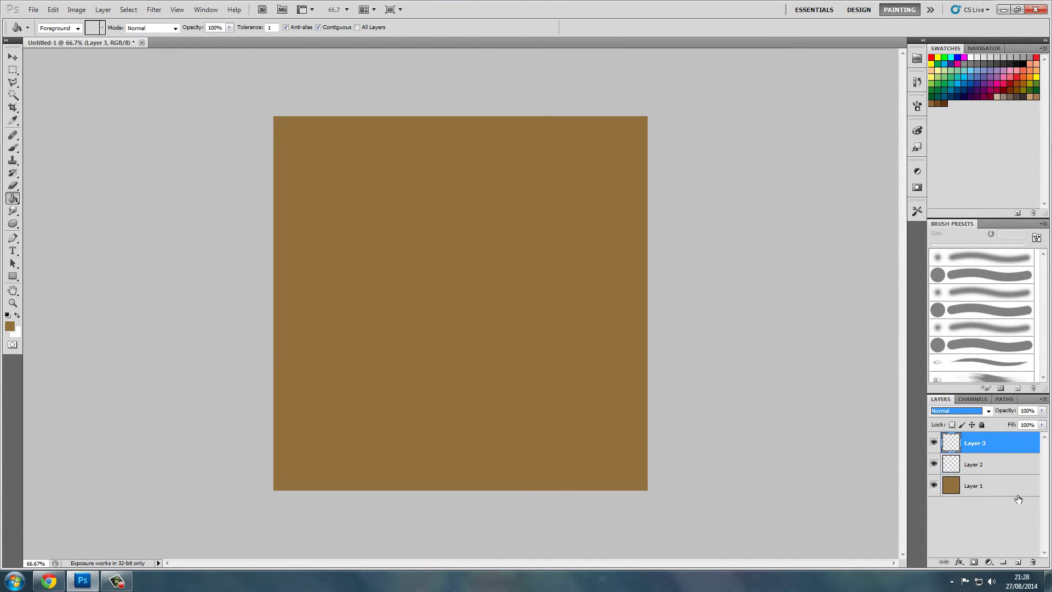
pyautogui.click(988, 410)
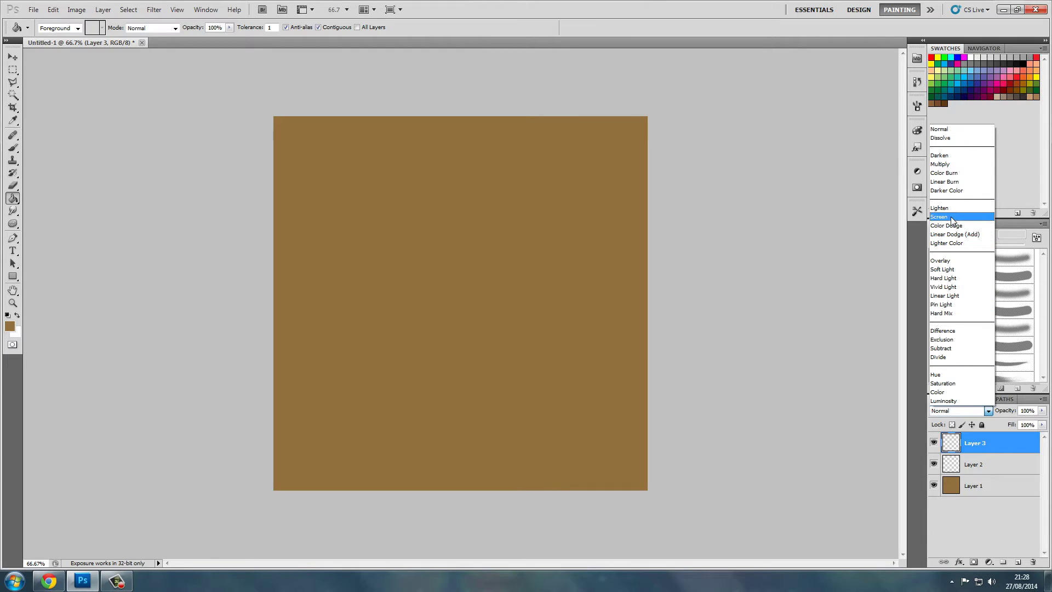
pyautogui.click(952, 219)
# Step: Select Layer 2 and set the background colour to dark brown 634515
pyautogui.click(989, 463)
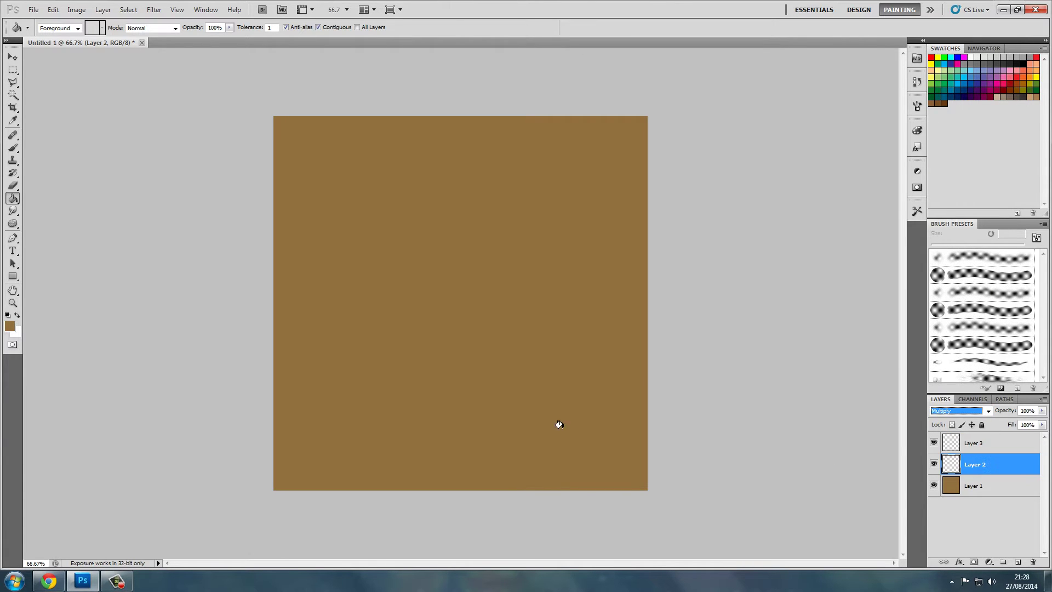
pyautogui.click(18, 333)
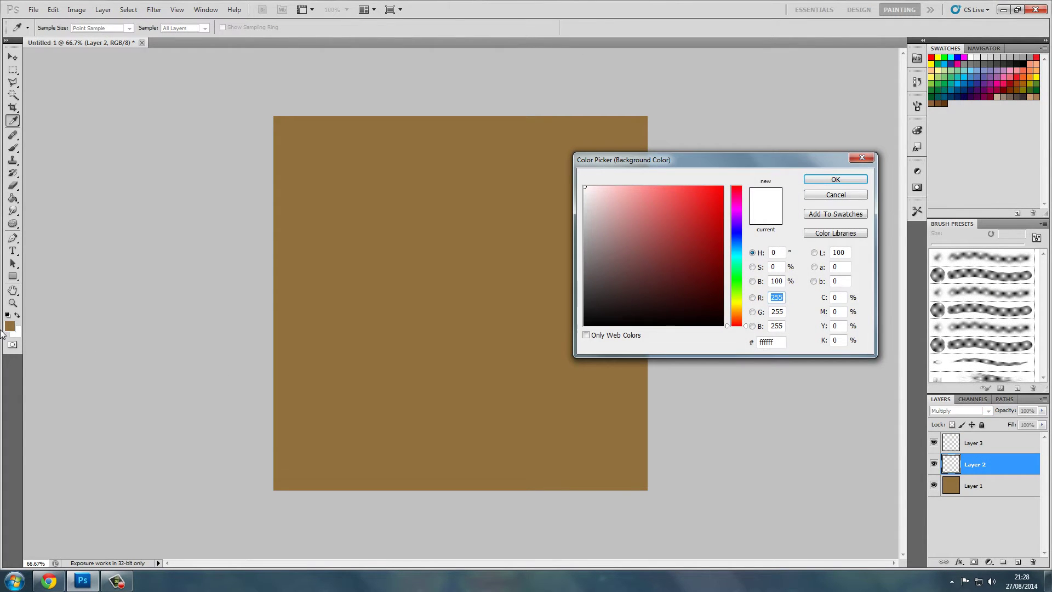
pyautogui.click(394, 331)
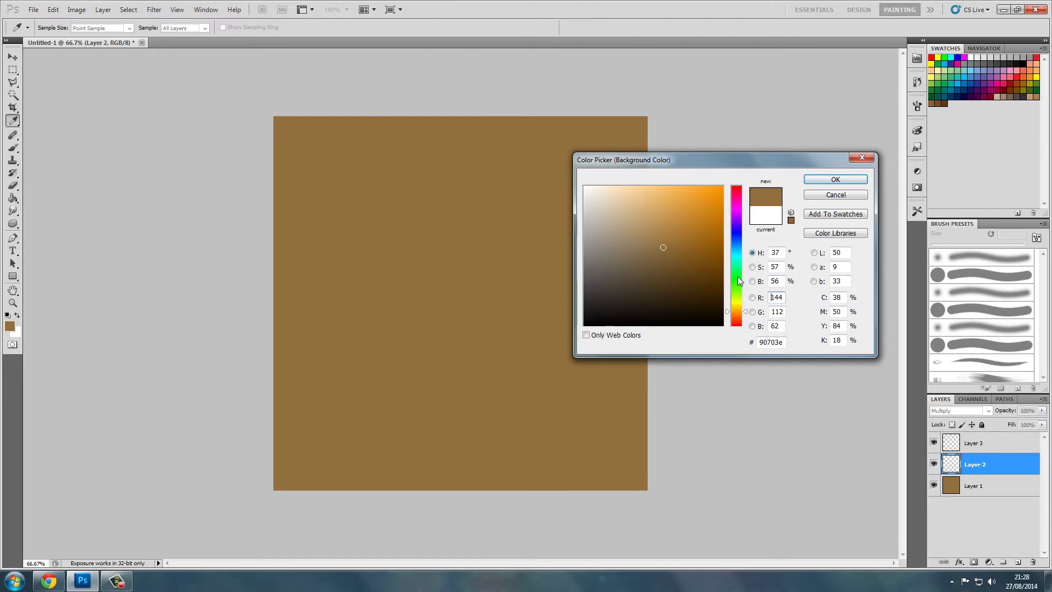
pyautogui.moveTo(684, 283); pyautogui.dragTo(693, 272)
pyautogui.click(830, 183)
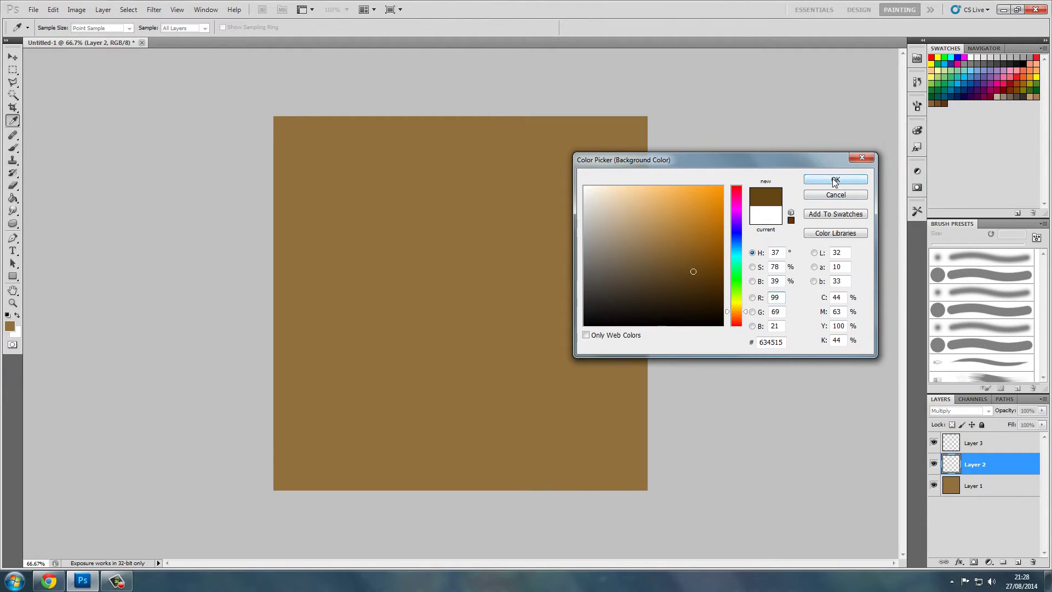
# Step: Set the foreground colour to light brown ac8952 and keep Layer 2 selected
pyautogui.click(7, 327)
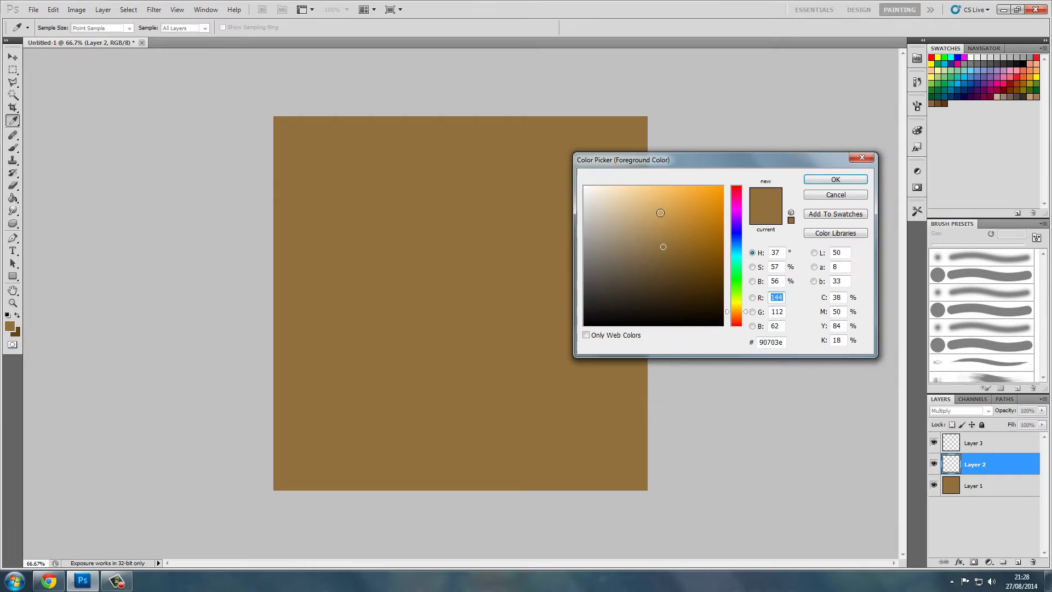
pyautogui.moveTo(676, 255)
pyautogui.mouseDown()
pyautogui.moveTo(694, 233)
pyautogui.moveTo(648, 234)
pyautogui.mouseUp()
pyautogui.click(843, 181)
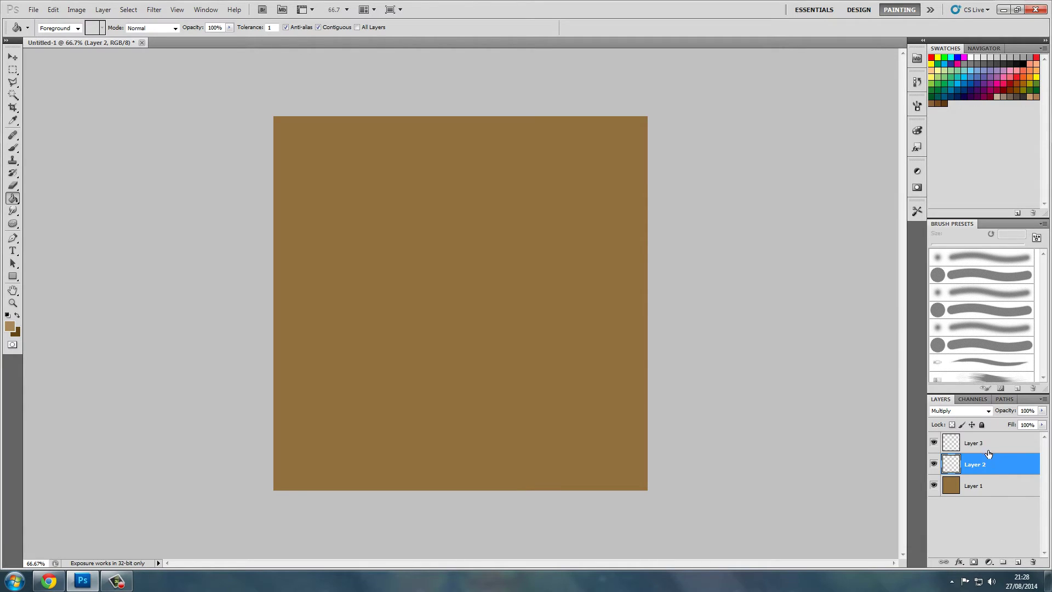
pyautogui.click(987, 445)
pyautogui.click(989, 467)
# Step: Paint five dark full-height vertical plank lines on Layer 2 with 40 px and 60 px brushes
pyautogui.click(13, 147)
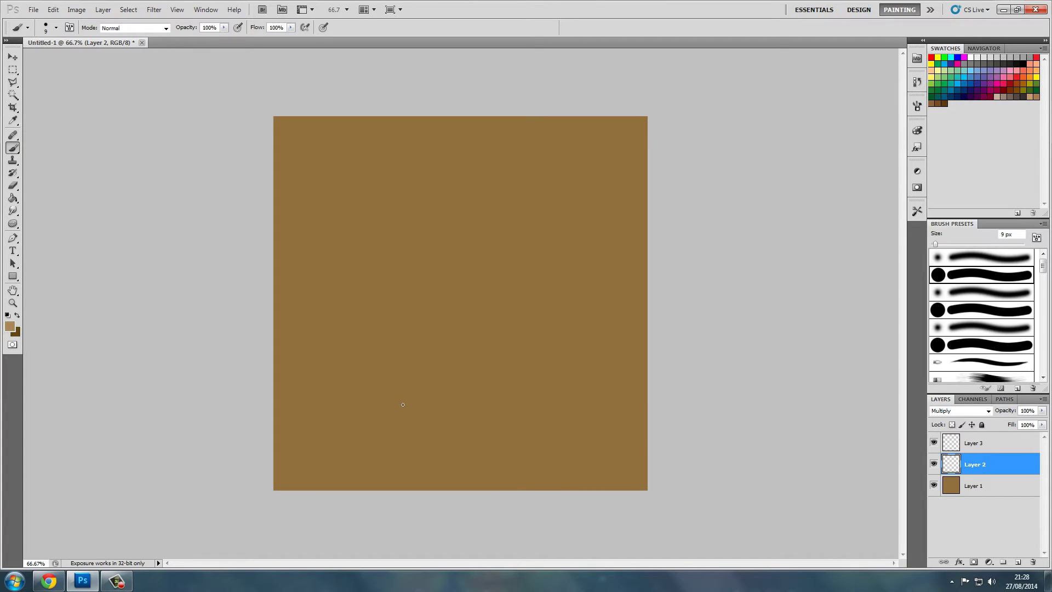
pyautogui.press(']')
pyautogui.press(']')
pyautogui.press(']')
pyautogui.press(']')
pyautogui.moveTo(324, 518)
pyautogui.mouseDown()
pyautogui.moveTo(338, 118)
pyautogui.moveTo(326, 31)
pyautogui.mouseUp()
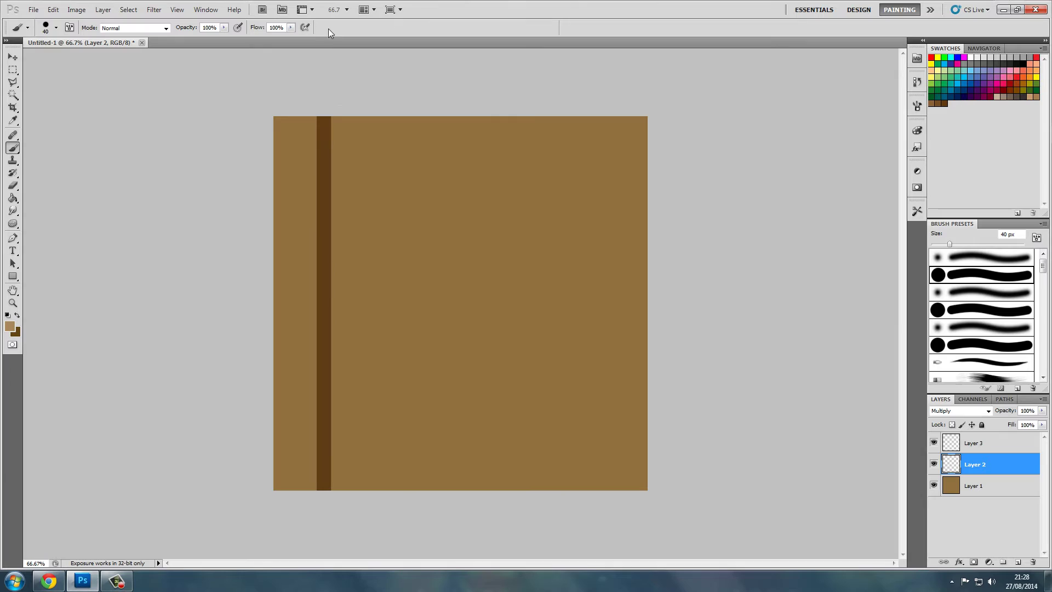
pyautogui.moveTo(388, 512); pyautogui.dragTo(392, 38)
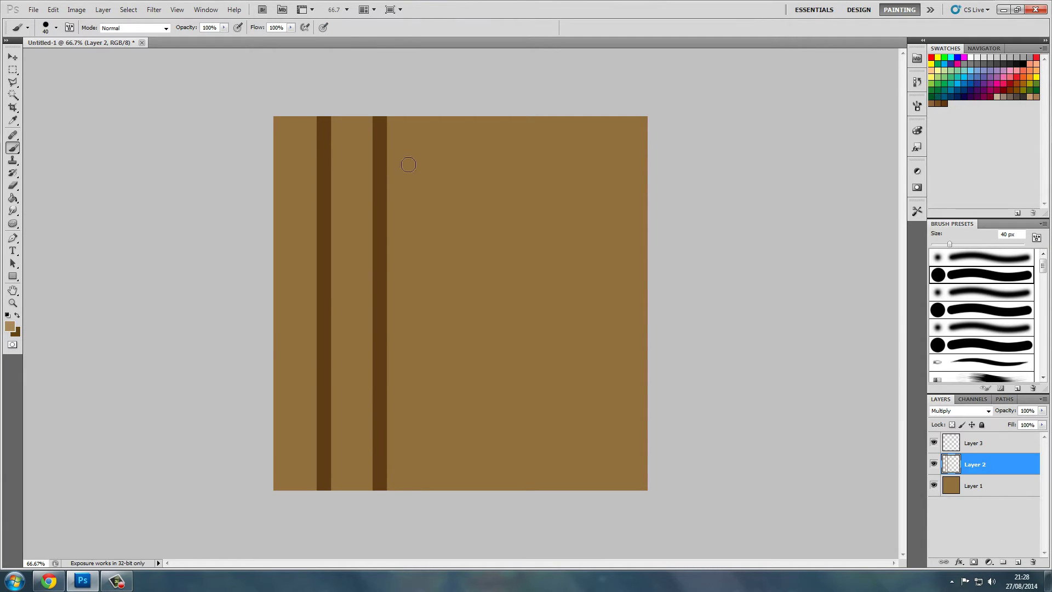
pyautogui.moveTo(444, 520); pyautogui.dragTo(467, 8)
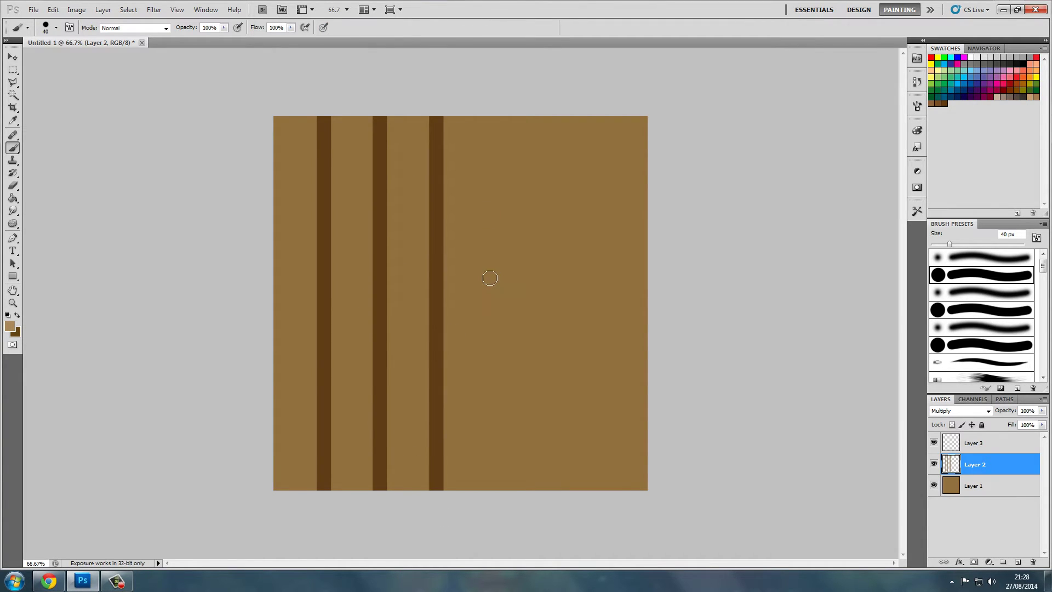
pyautogui.press(']')
pyautogui.press(']')
pyautogui.moveTo(506, 513); pyautogui.dragTo(511, 12)
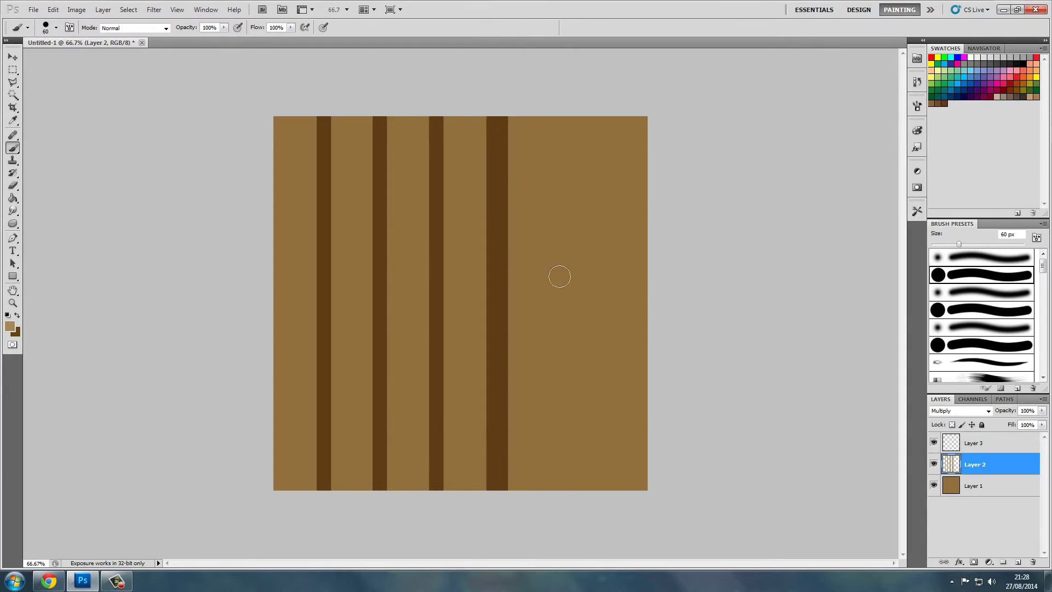
pyautogui.moveTo(598, 531); pyautogui.dragTo(566, 12)
# Step: Add five narrower dark vertical lines using 40, 25, 15 and 30 px brushes
pyautogui.press('[')
pyautogui.press('[')
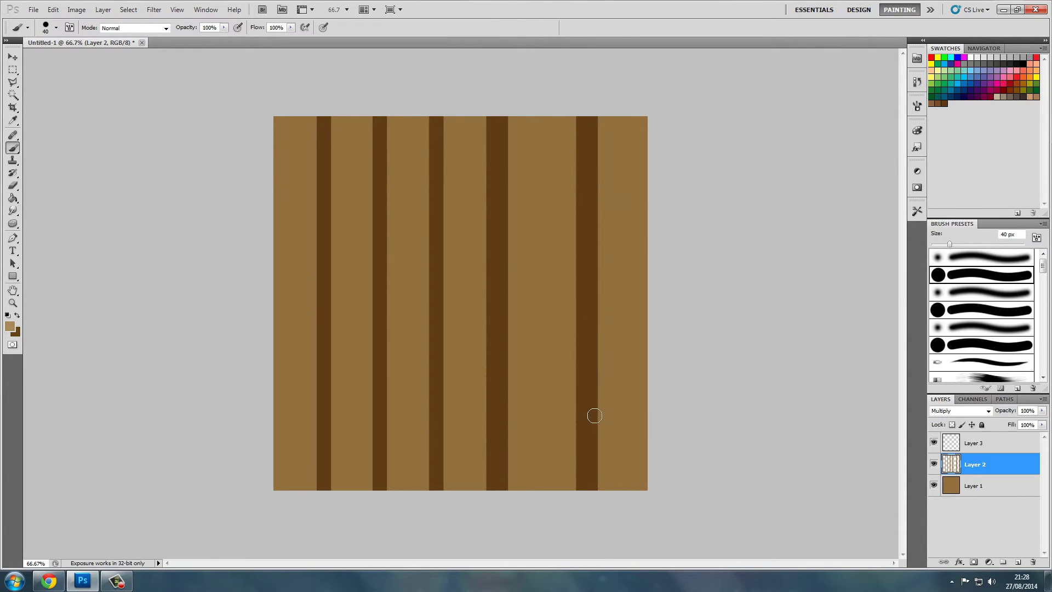
pyautogui.moveTo(542, 515); pyautogui.dragTo(532, 8)
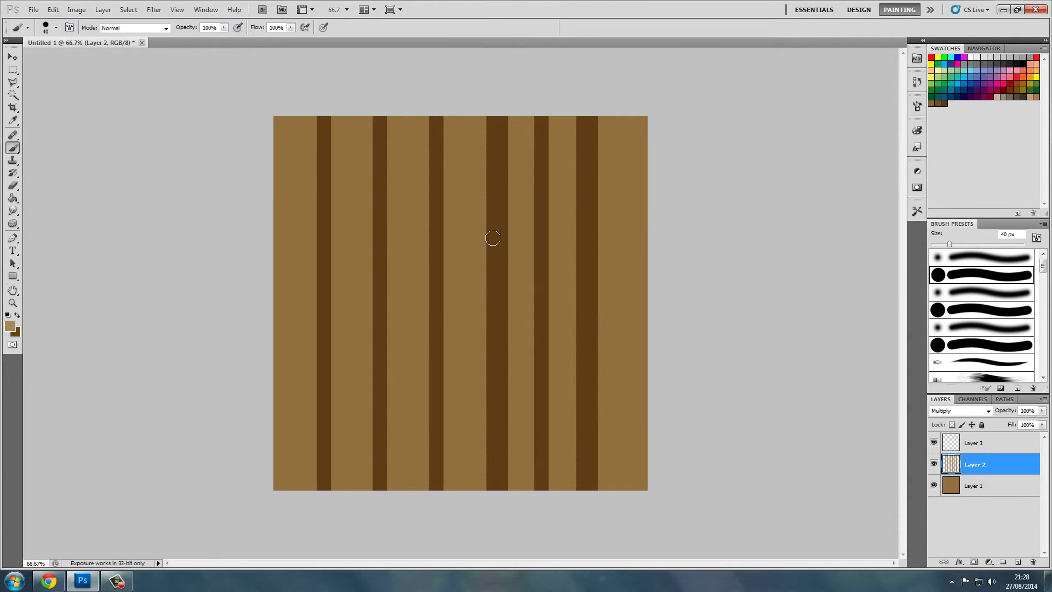
pyautogui.press('[')
pyautogui.press('[')
pyautogui.press('[')
pyautogui.moveTo(301, 506); pyautogui.dragTo(326, 5)
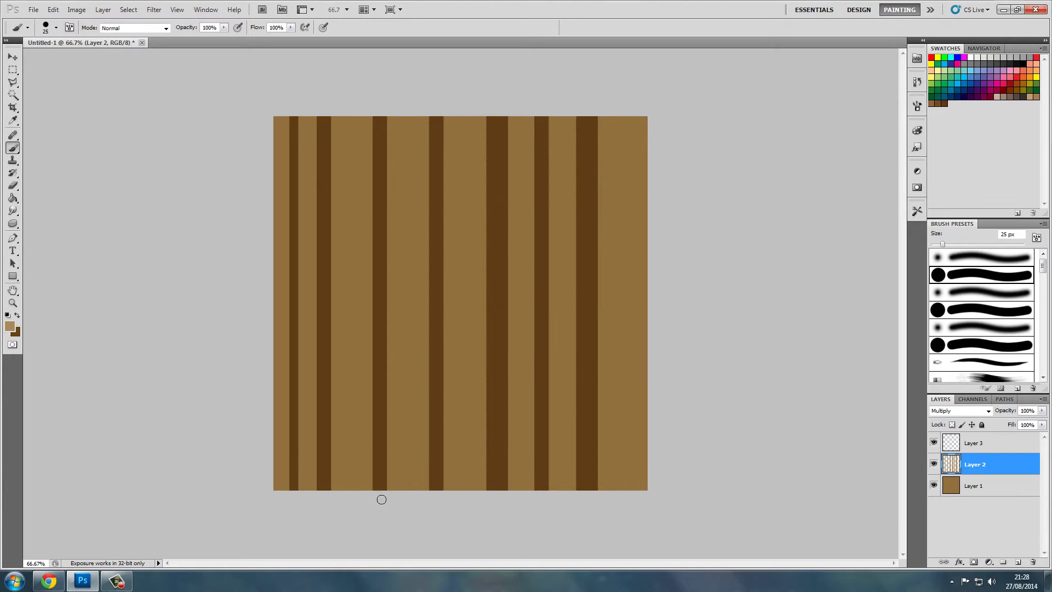
pyautogui.moveTo(355, 507); pyautogui.dragTo(357, 6)
pyautogui.press('[')
pyautogui.press('[')
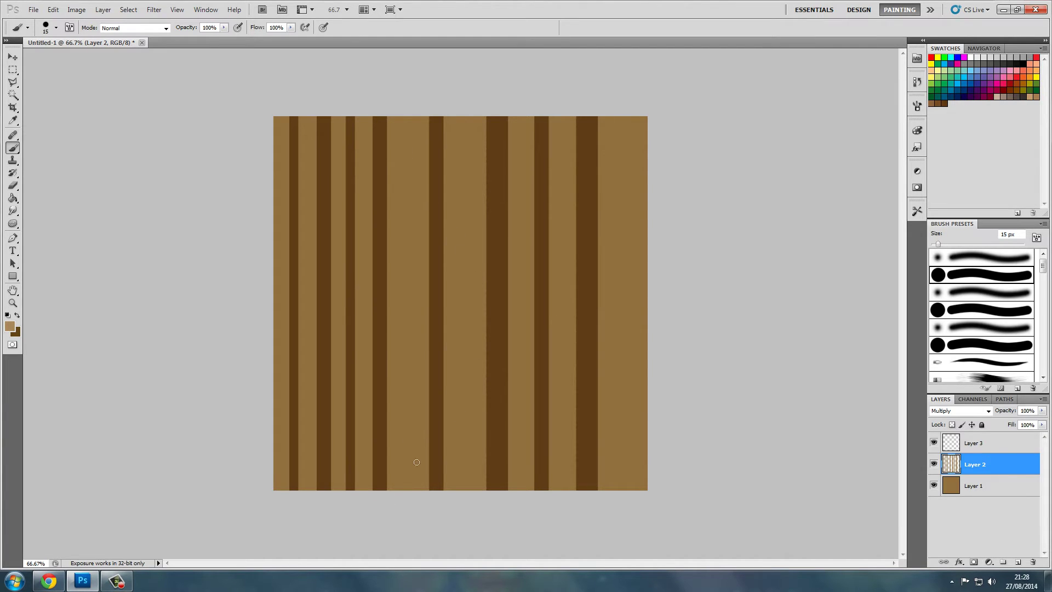
pyautogui.moveTo(408, 499); pyautogui.dragTo(443, 3)
pyautogui.press(']')
pyautogui.press(']')
pyautogui.press(']')
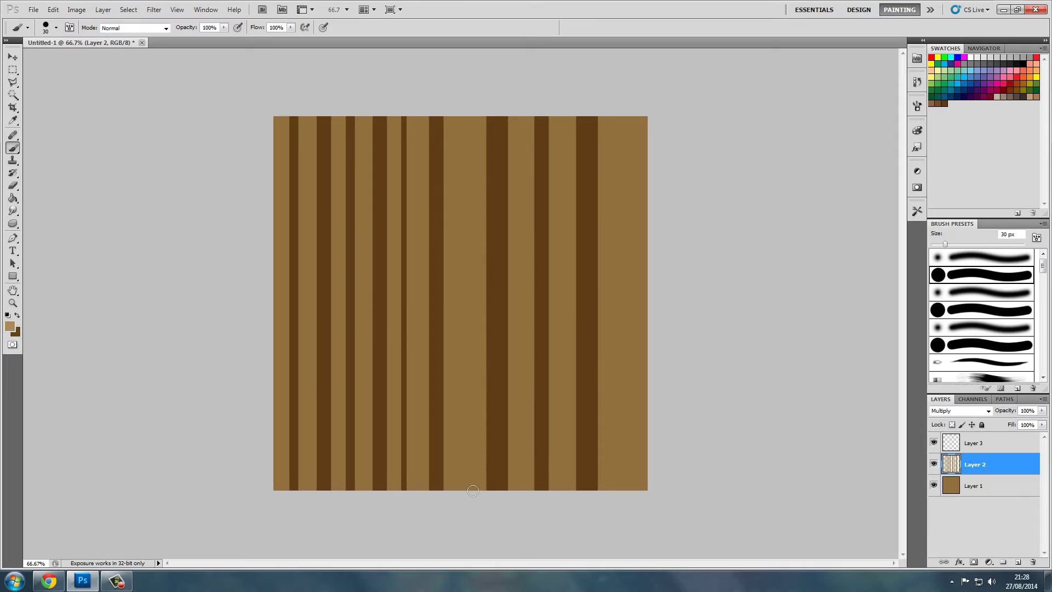
pyautogui.moveTo(463, 501); pyautogui.dragTo(502, 6)
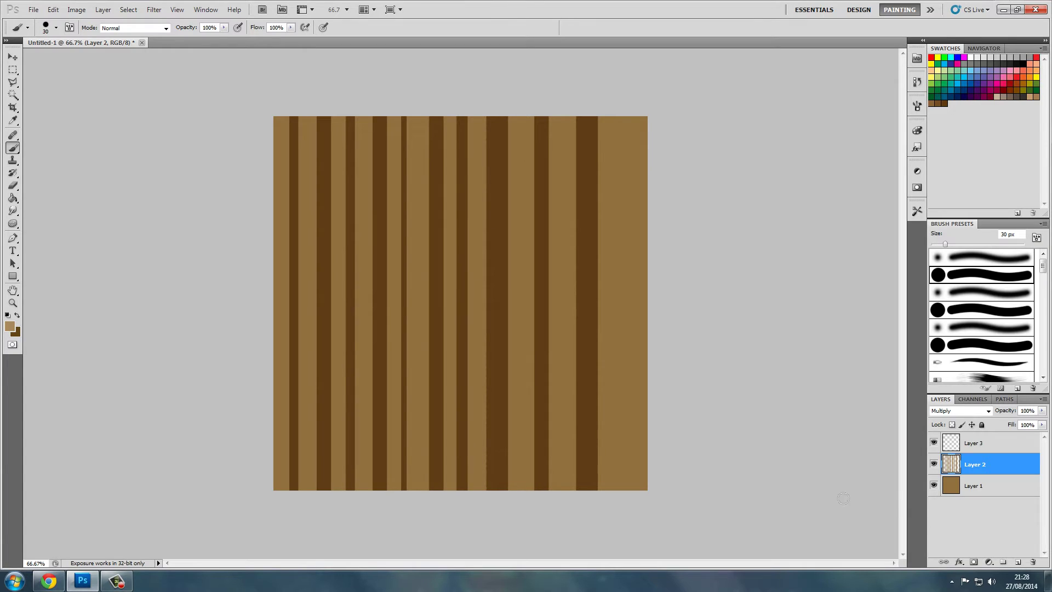
# Step: On Layer 3, paint three light brown vertical highlight stripes, undoing one stray stroke
pyautogui.click(1027, 442)
pyautogui.click(17, 316)
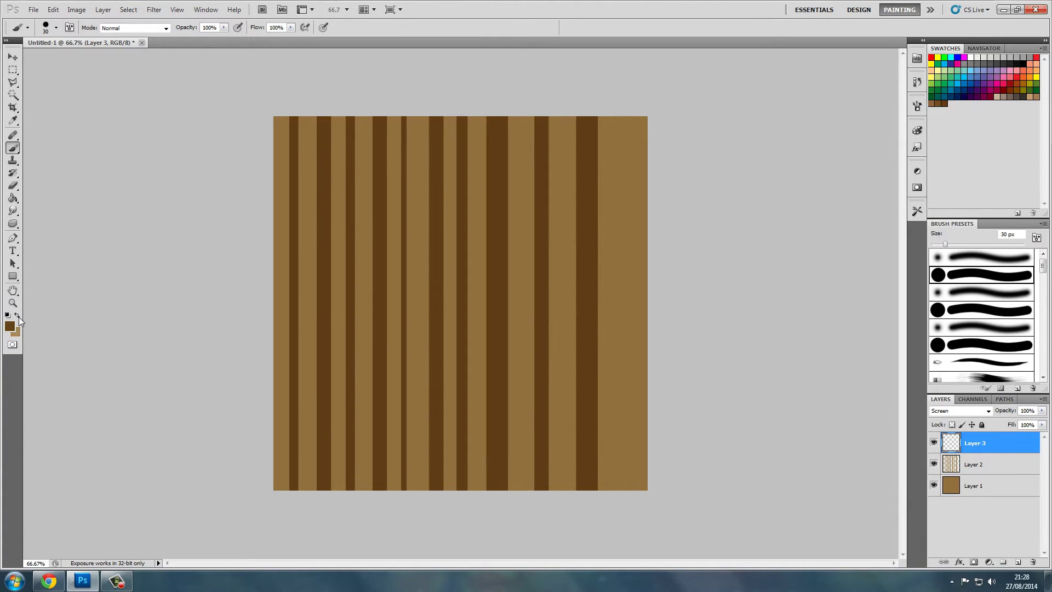
pyautogui.moveTo(310, 498)
pyautogui.mouseDown()
pyautogui.moveTo(308, 345)
pyautogui.moveTo(335, 6)
pyautogui.mouseUp()
pyautogui.keyDown('shift'); pyautogui.click(373, 489); pyautogui.keyUp('shift')
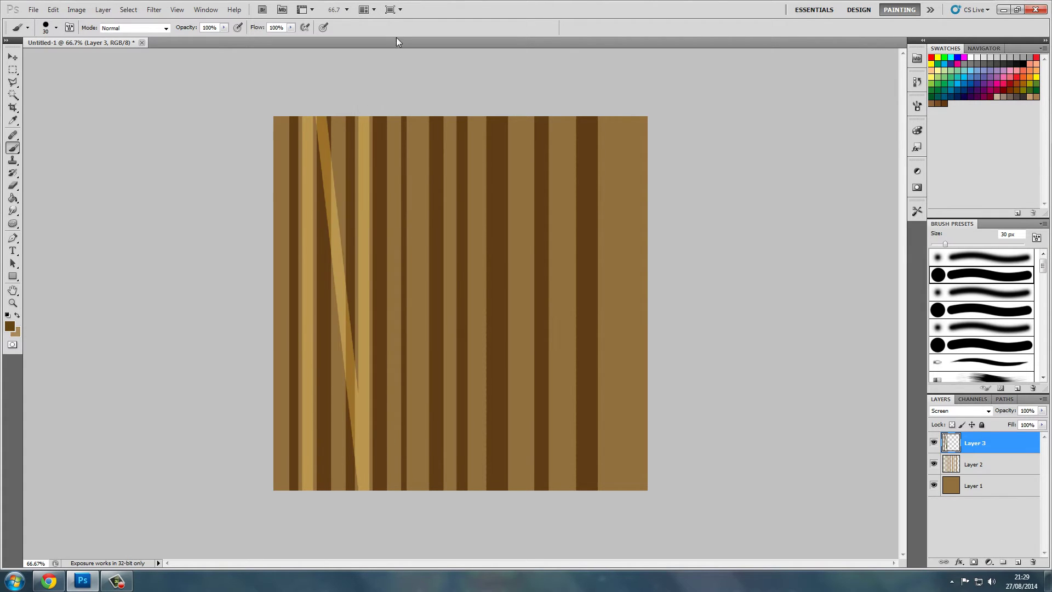
pyautogui.hotkey('ctrl', 'z')
pyautogui.moveTo(365, 493); pyautogui.dragTo(364, 98)
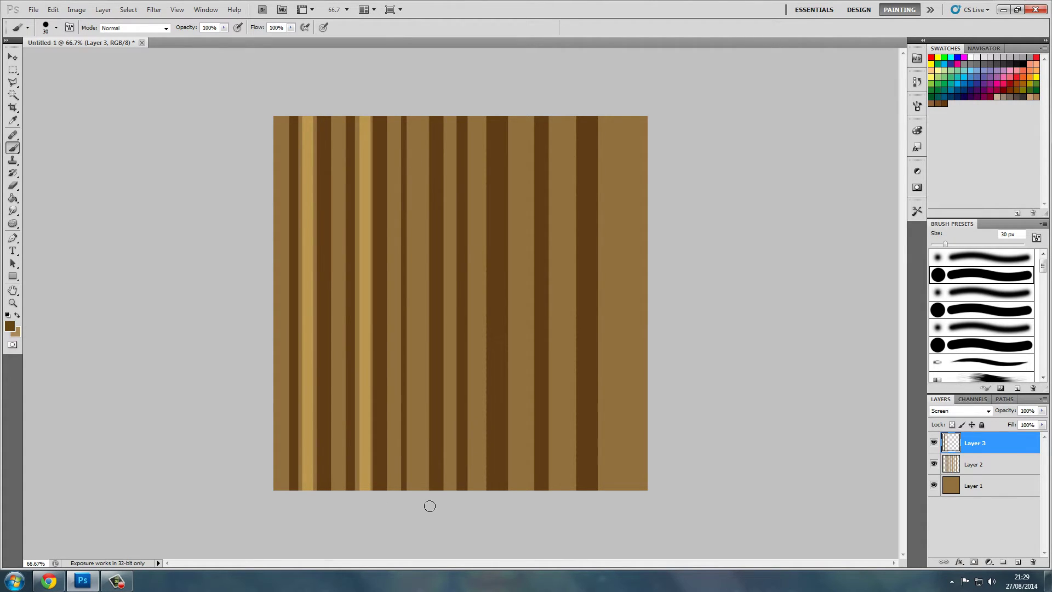
pyautogui.moveTo(423, 497); pyautogui.dragTo(415, 4)
# Step: Paint five wider light stripes with 35 px and 60 px brushes, redoing one misplaced stroke
pyautogui.press(']')
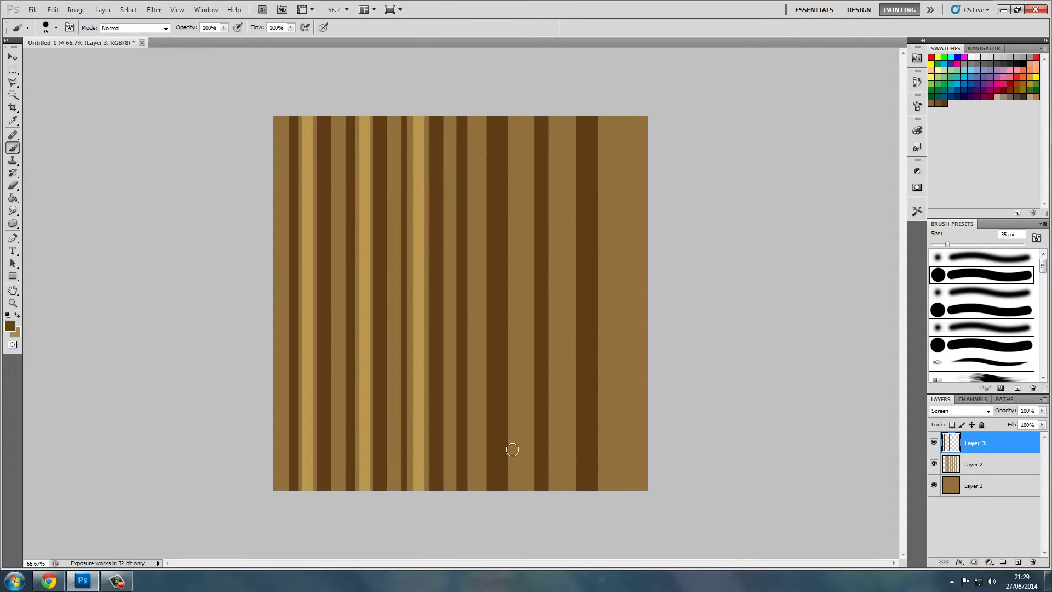
pyautogui.moveTo(525, 516)
pyautogui.mouseDown()
pyautogui.moveTo(526, 362)
pyautogui.moveTo(493, 7)
pyautogui.mouseUp()
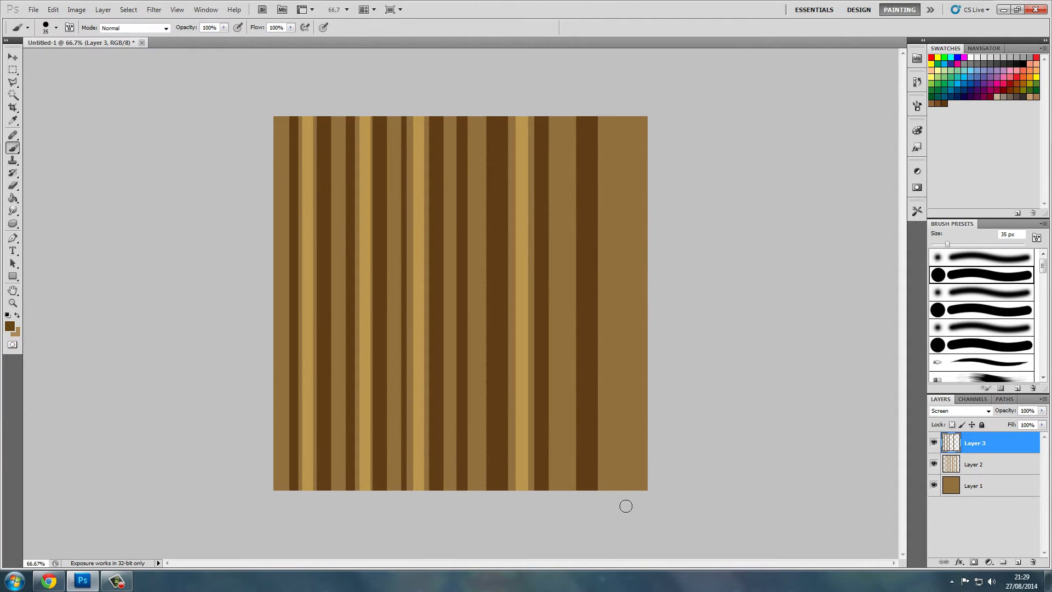
pyautogui.moveTo(625, 504); pyautogui.dragTo(622, 7)
pyautogui.press(']')
pyautogui.press(']')
pyautogui.press(']')
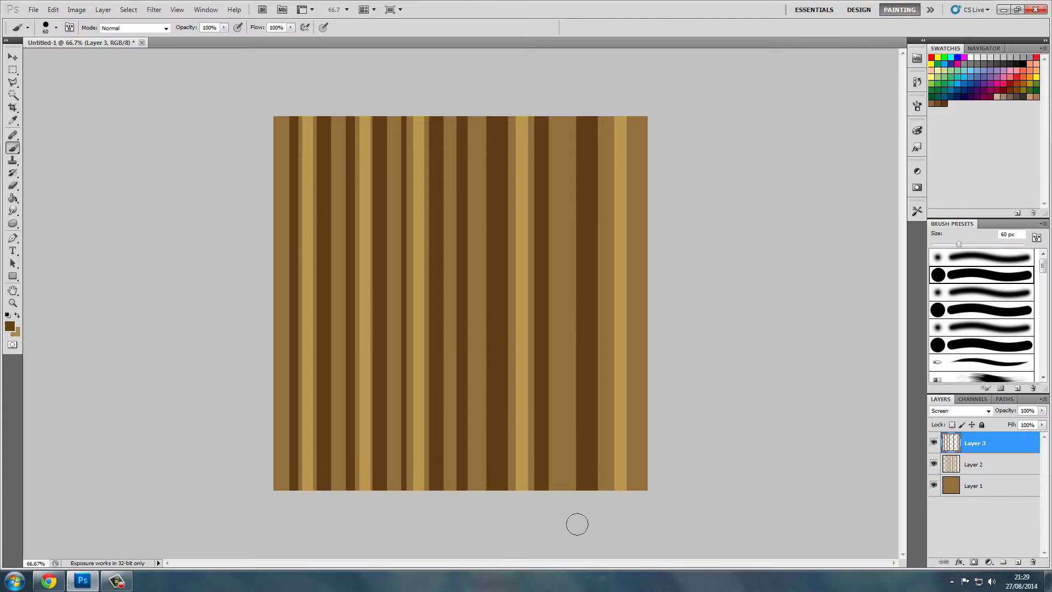
pyautogui.moveTo(576, 521); pyautogui.dragTo(582, 109)
pyautogui.moveTo(479, 510); pyautogui.dragTo(486, 66)
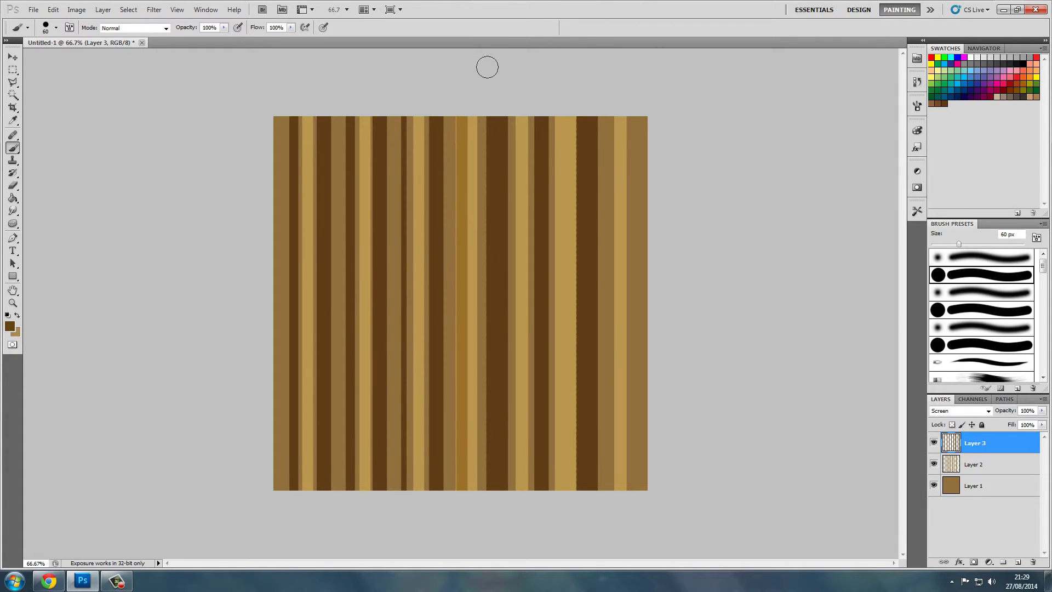
pyautogui.moveTo(403, 518); pyautogui.dragTo(422, 104)
pyautogui.hotkey('ctrl', 'z')
pyautogui.moveTo(401, 513); pyautogui.dragTo(393, 75)
# Step: Merge all three layers into a single Layer 3 with Ctrl+E
pyautogui.keyDown('shift'); pyautogui.click(984, 486); pyautogui.keyUp('shift')
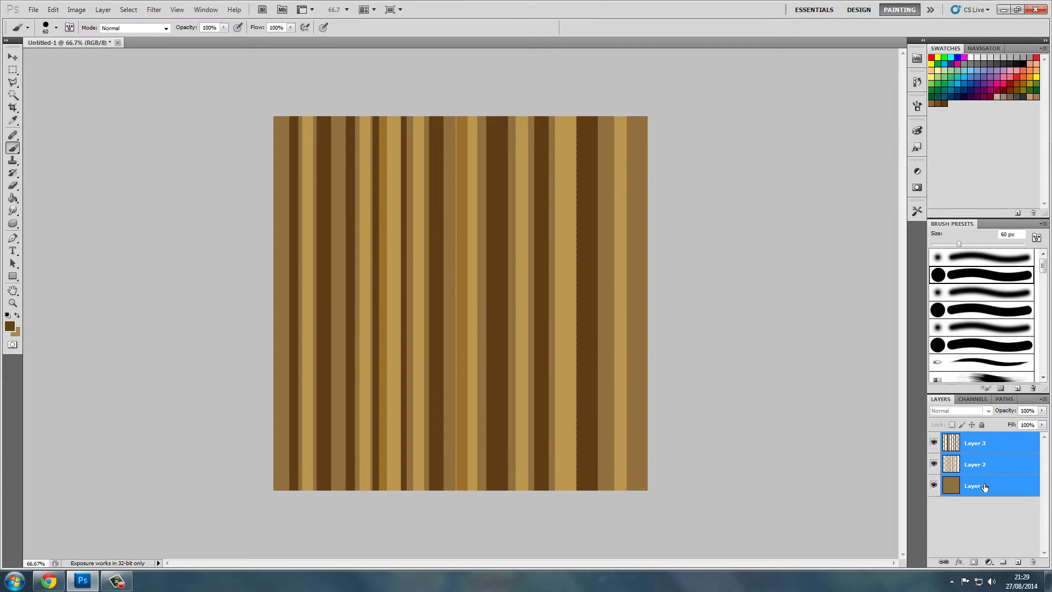
pyautogui.click(1013, 445)
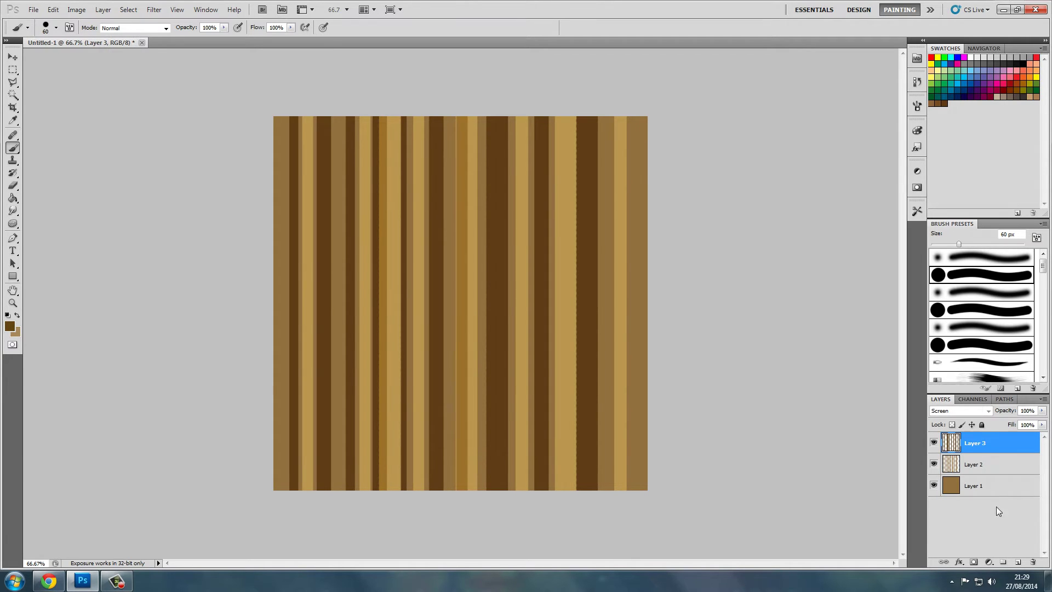
pyautogui.keyDown('shift'); pyautogui.click(985, 485); pyautogui.keyUp('shift')
pyautogui.hotkey('ctrl', 'e')
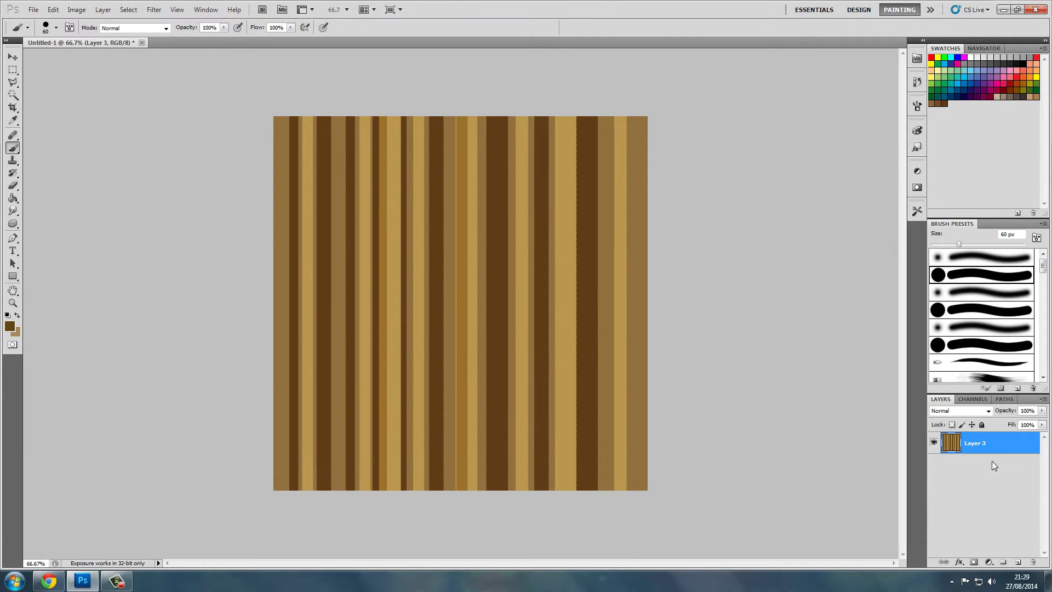
# Step: Open Filter > Render > Fibers, set the preview to 25% and adjust Variance
pyautogui.click(154, 9)
pyautogui.moveTo(179, 163)
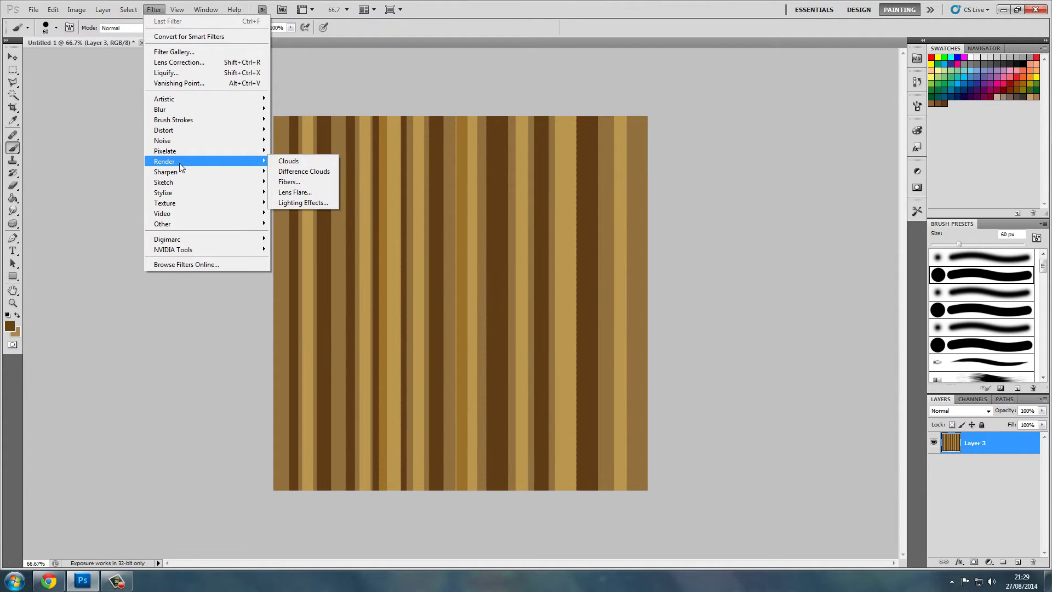
pyautogui.click(288, 181)
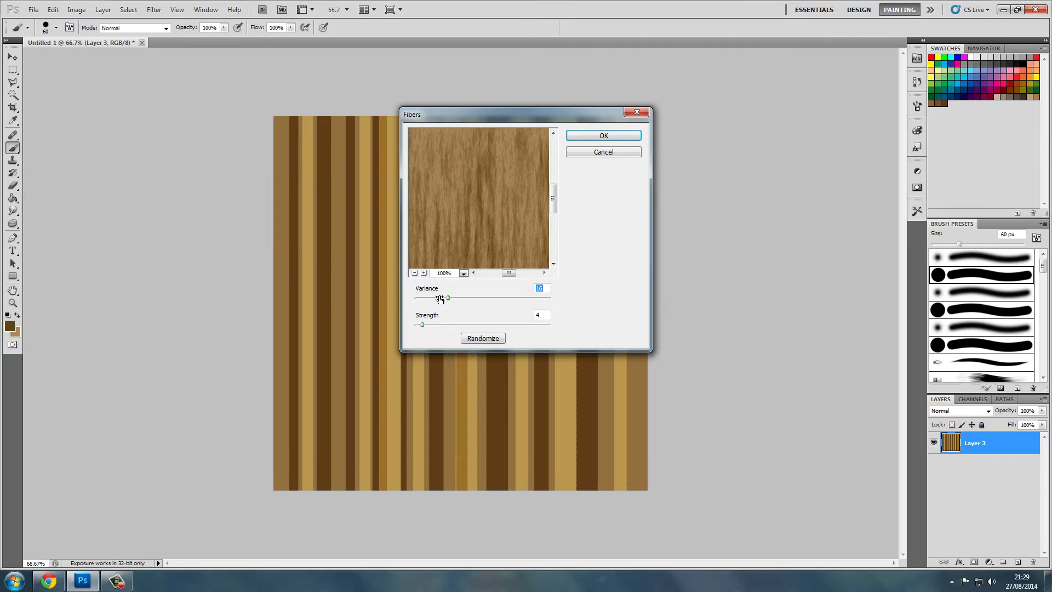
pyautogui.click(414, 273)
pyautogui.click(414, 273)
pyautogui.click(414, 274)
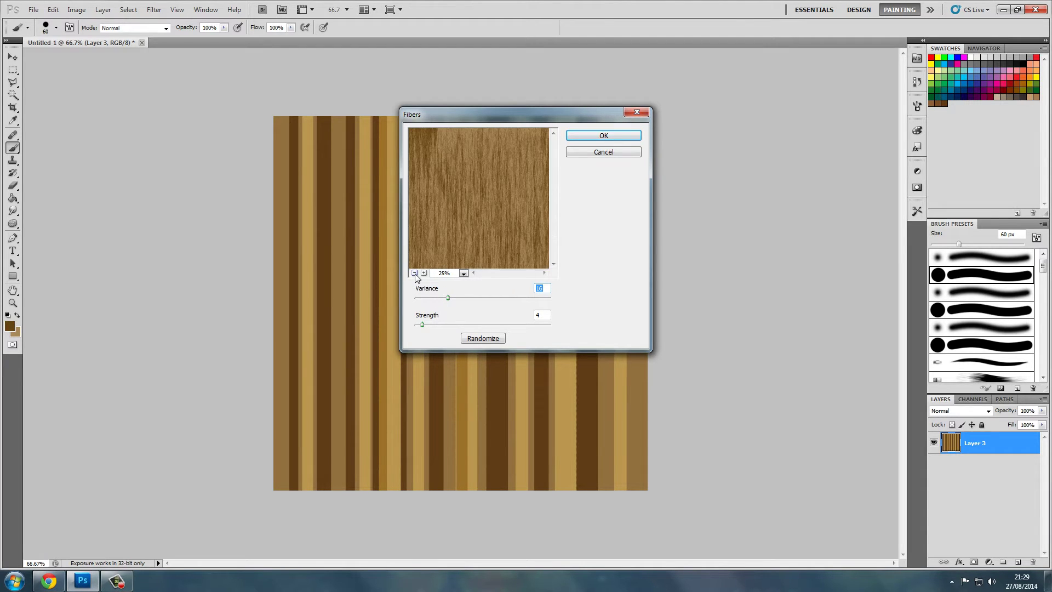
pyautogui.click(415, 274)
pyautogui.click(424, 273)
pyautogui.moveTo(447, 297); pyautogui.dragTo(419, 324)
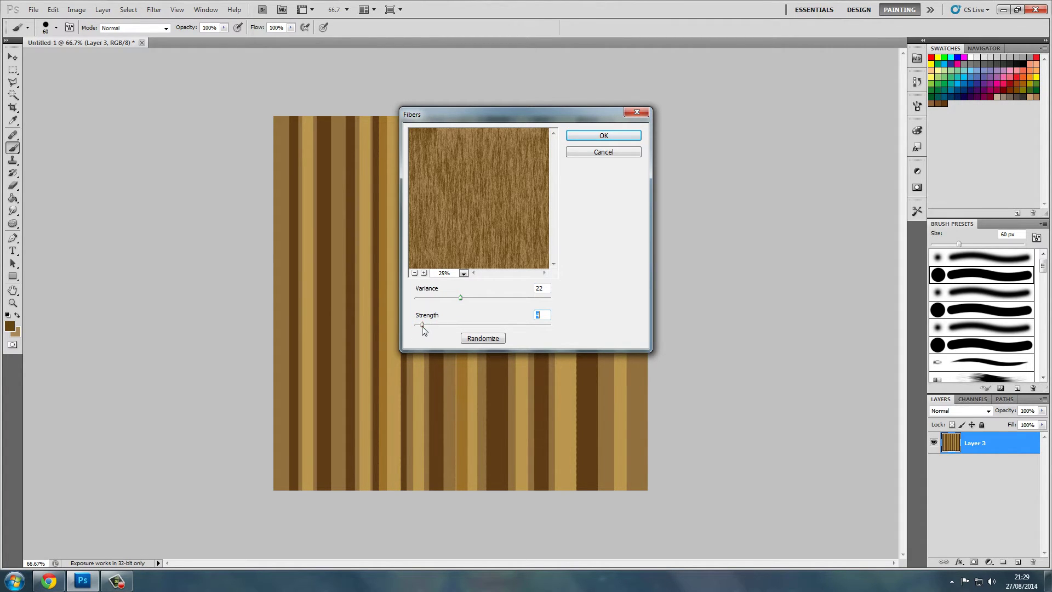
# Step: Randomize the fiber pattern repeatedly, settle on Variance 19 and Strength 3, and apply it
pyautogui.click(468, 339)
pyautogui.click(469, 339)
pyautogui.click(468, 339)
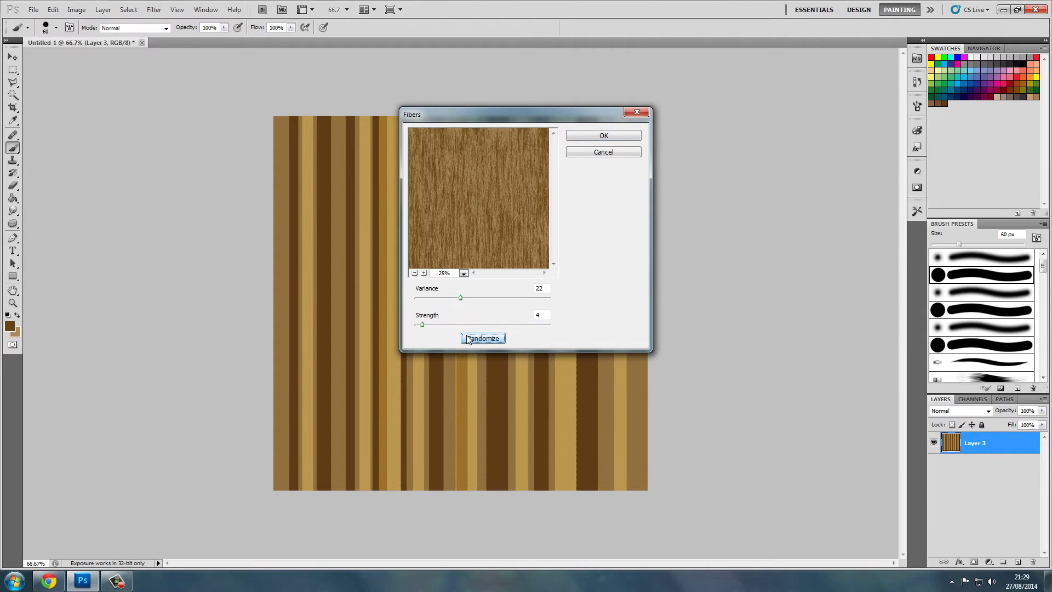
pyautogui.click(468, 339)
pyautogui.click(468, 339)
pyautogui.click(468, 339)
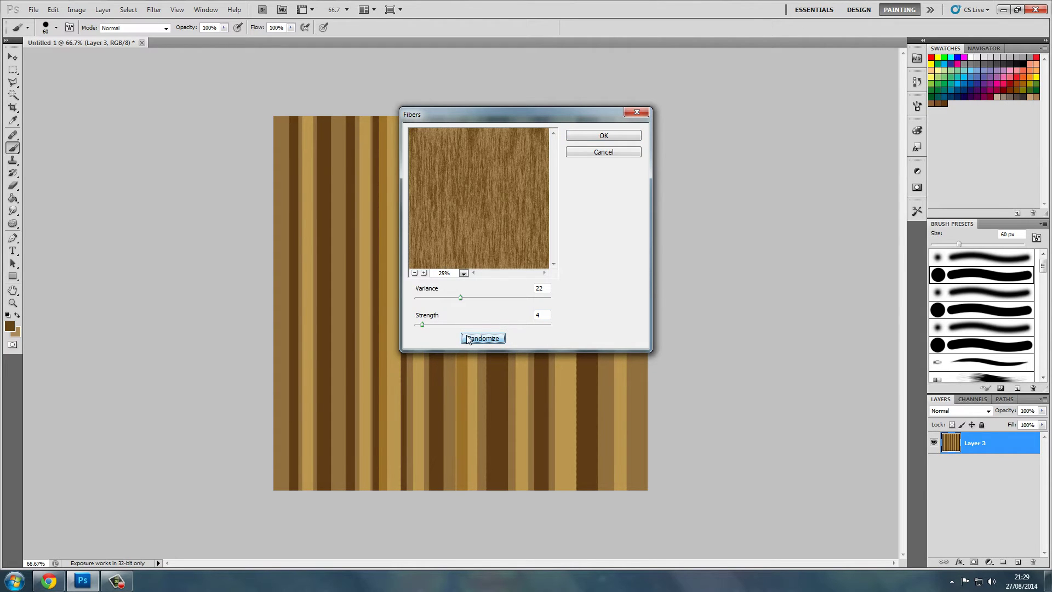
pyautogui.click(468, 339)
pyautogui.click(469, 339)
pyautogui.click(468, 339)
pyautogui.click(468, 339)
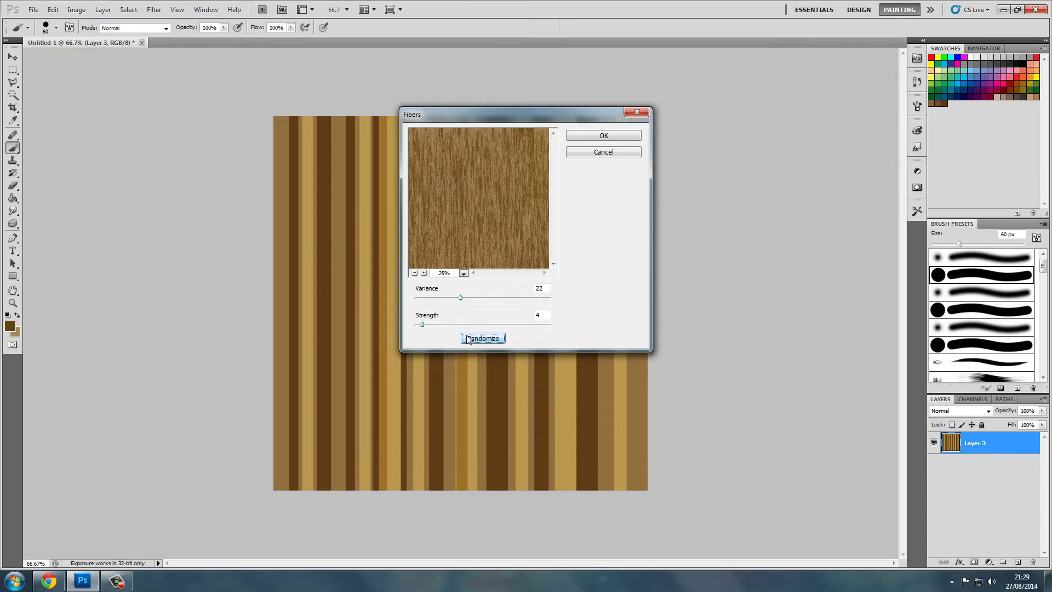
pyautogui.click(469, 339)
pyautogui.click(469, 339)
pyautogui.click(468, 339)
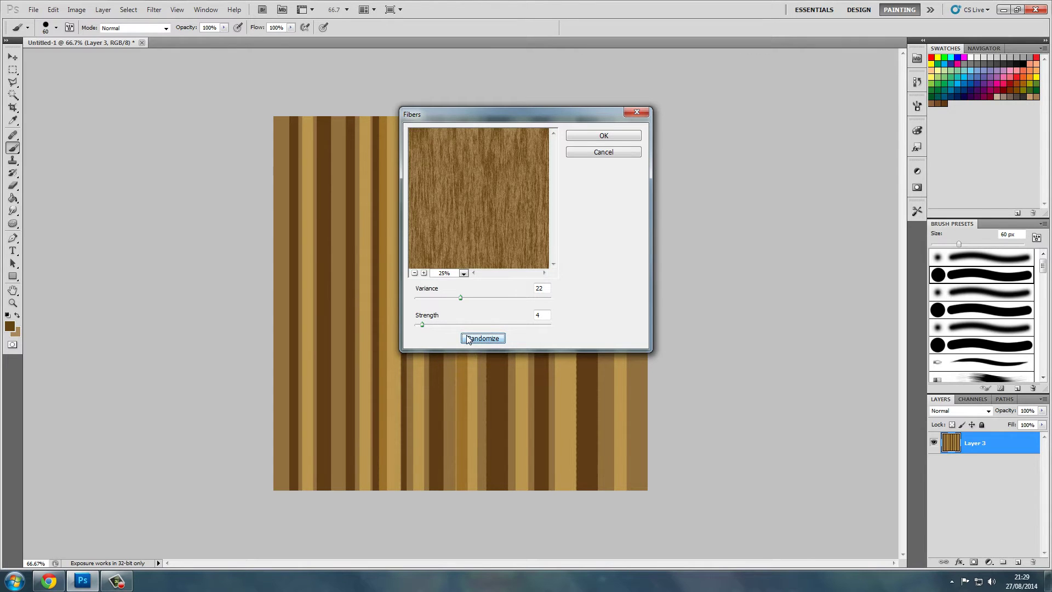
pyautogui.click(468, 339)
pyautogui.click(468, 339)
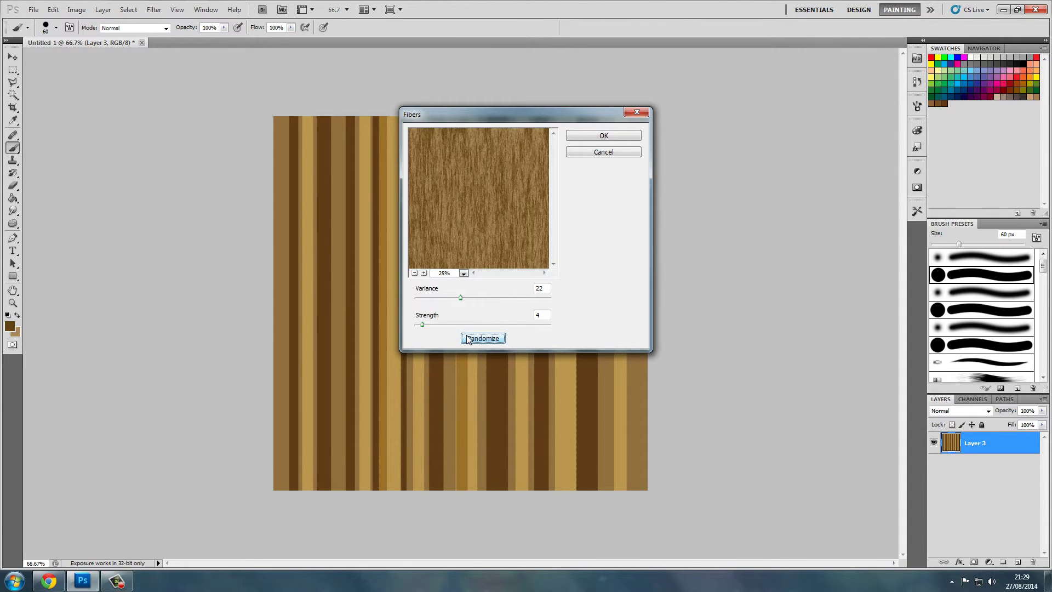
pyautogui.click(469, 339)
pyautogui.click(468, 339)
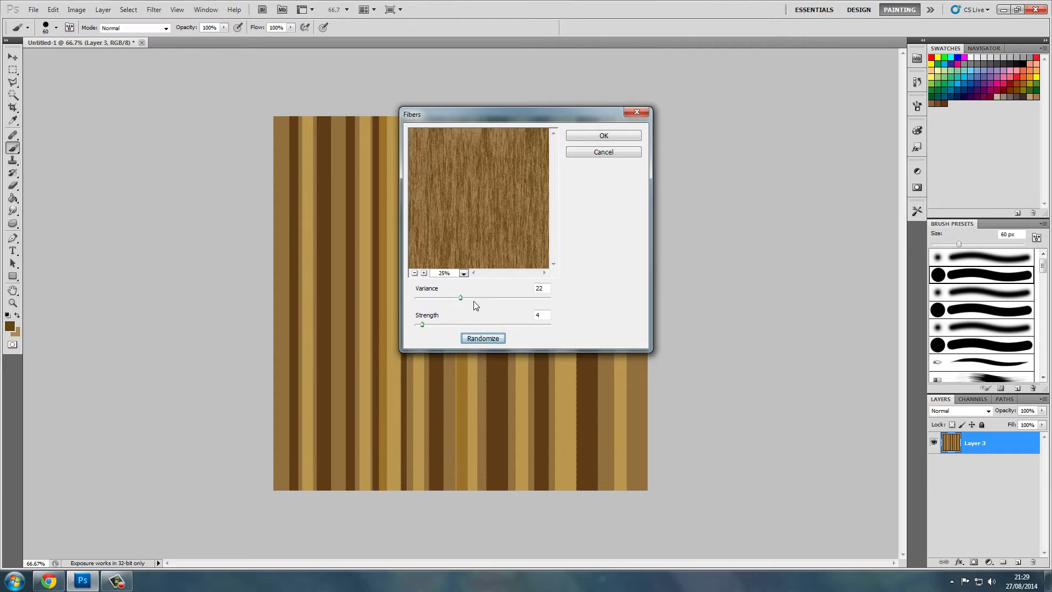
pyautogui.moveTo(469, 298); pyautogui.dragTo(421, 324)
pyautogui.click(480, 343)
pyautogui.click(475, 340)
pyautogui.click(474, 339)
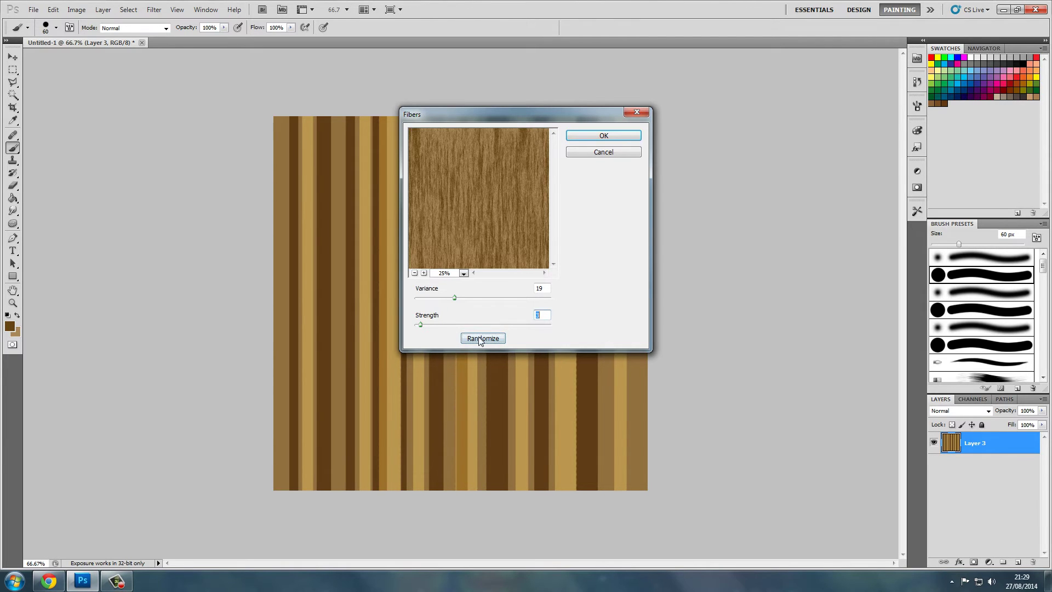
pyautogui.click(480, 339)
pyautogui.click(480, 338)
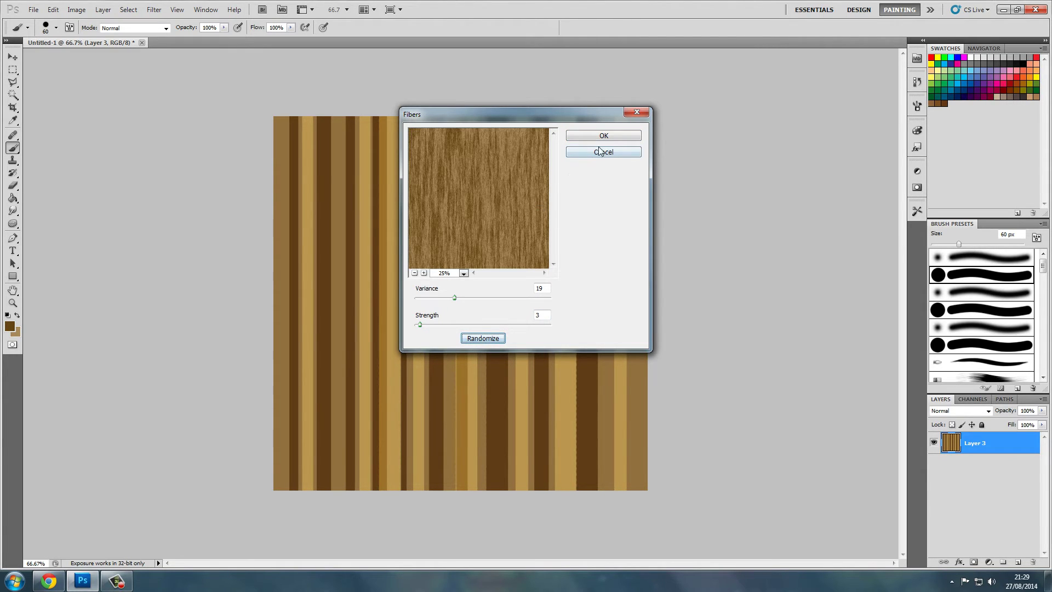
pyautogui.click(611, 136)
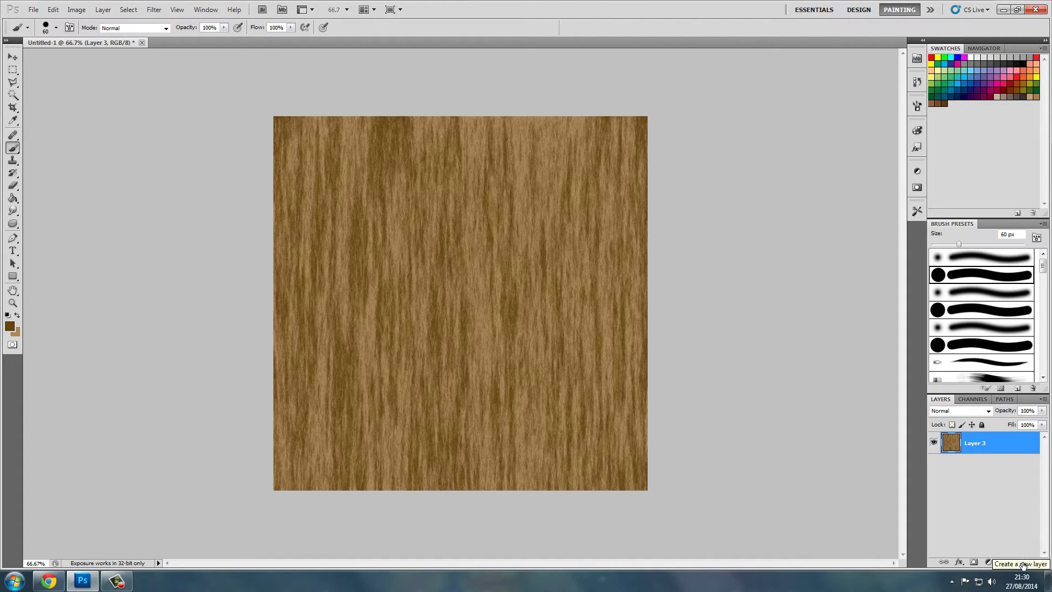
# Step: Add empty Layer 4 and set the foreground colour to near-black 151515
pyautogui.click(1022, 563)
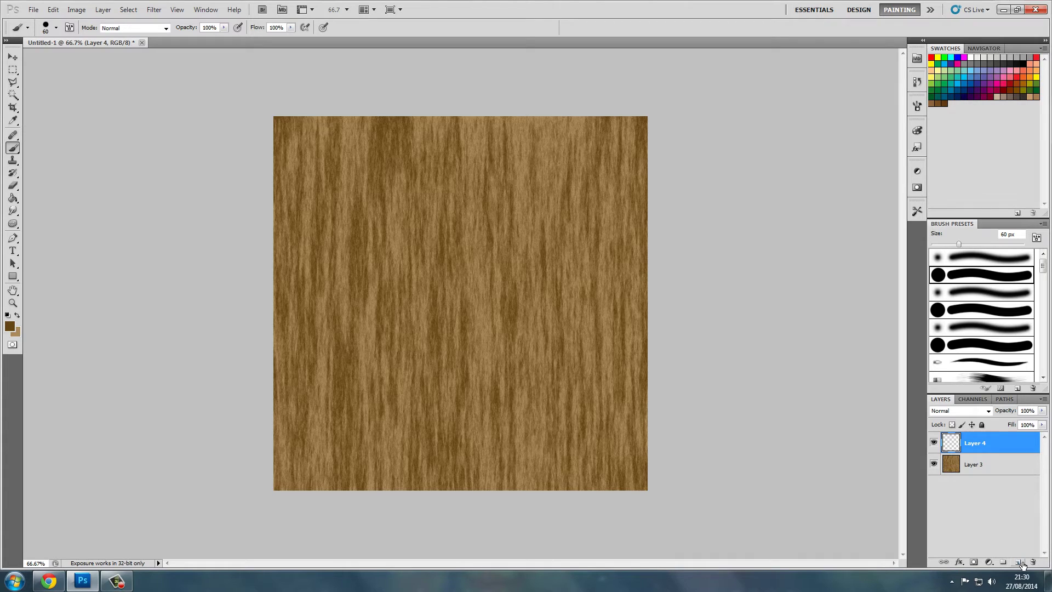
pyautogui.click(9, 328)
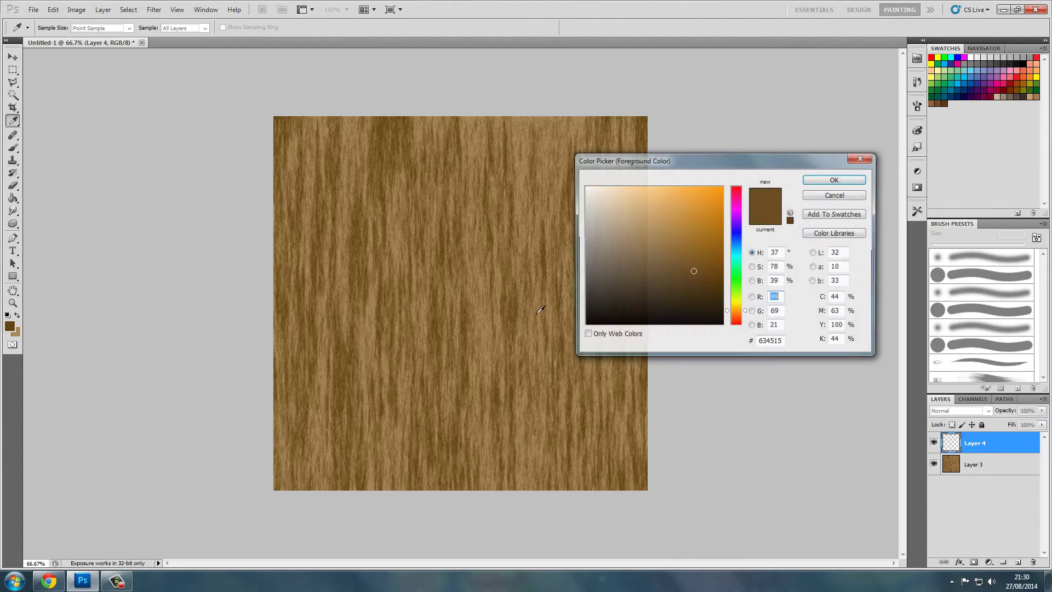
pyautogui.moveTo(695, 272)
pyautogui.mouseDown()
pyautogui.moveTo(629, 291)
pyautogui.moveTo(586, 327)
pyautogui.mouseUp()
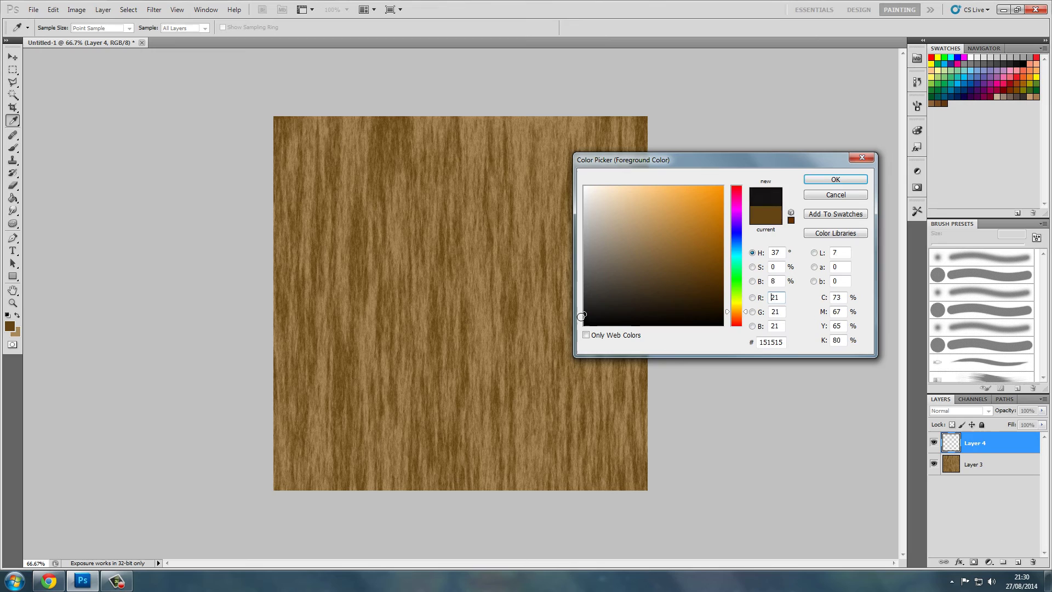
pyautogui.click(849, 180)
pyautogui.press('b')
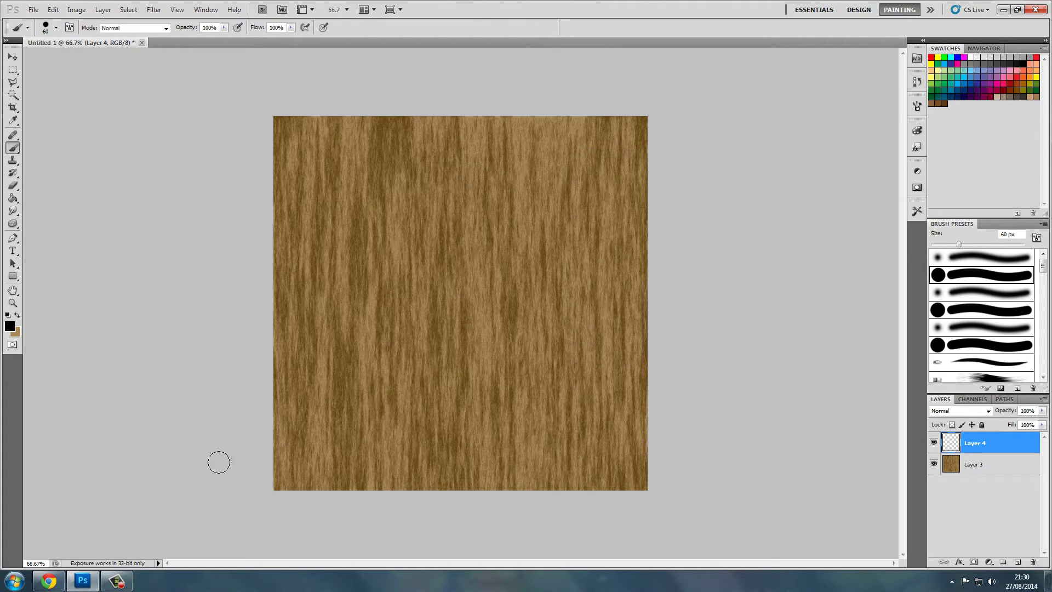
# Step: Draw eight evenly spaced 3 px near-black vertical plank lines along the grid, then hide it
pyautogui.press('[')
pyautogui.press('[')
pyautogui.press('[')
pyautogui.press('[')
pyautogui.press('[')
pyautogui.press('[')
pyautogui.press('[')
pyautogui.hotkey('ctrl', "'")
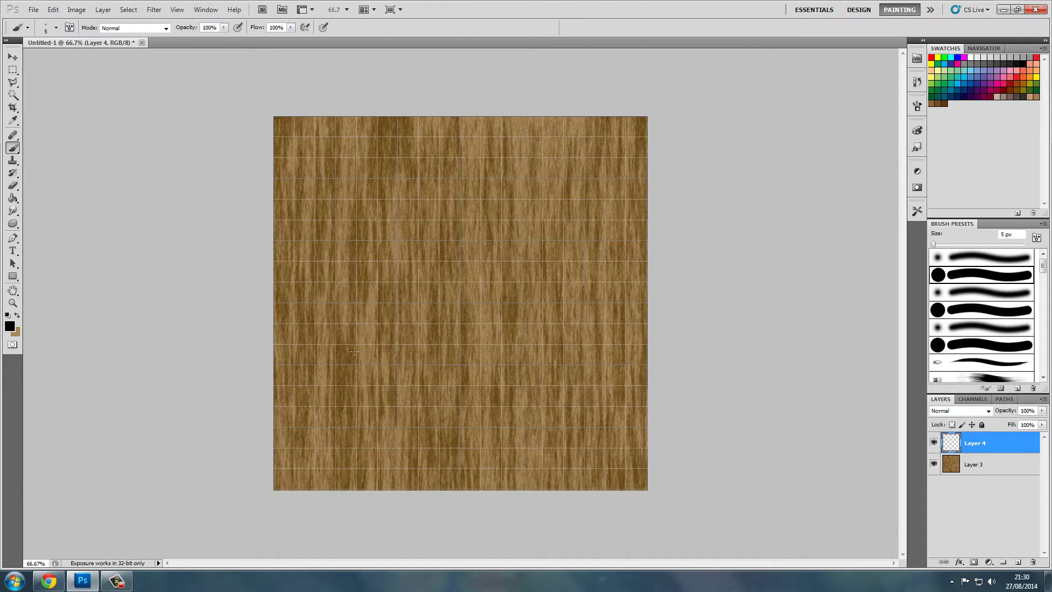
pyautogui.moveTo(315, 491); pyautogui.dragTo(315, 117)
pyautogui.hotkey('ctrl', 'z')
pyautogui.moveTo(315, 490); pyautogui.dragTo(315, 117)
pyautogui.moveTo(356, 490); pyautogui.dragTo(357, 117)
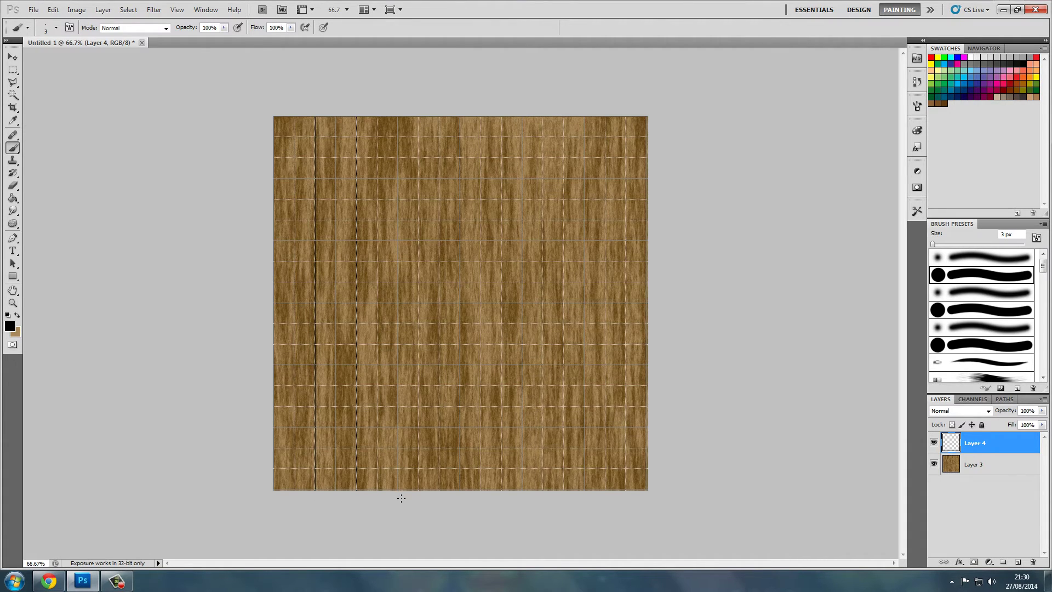
pyautogui.moveTo(399, 490); pyautogui.dragTo(399, 117)
pyautogui.moveTo(439, 490); pyautogui.dragTo(439, 117)
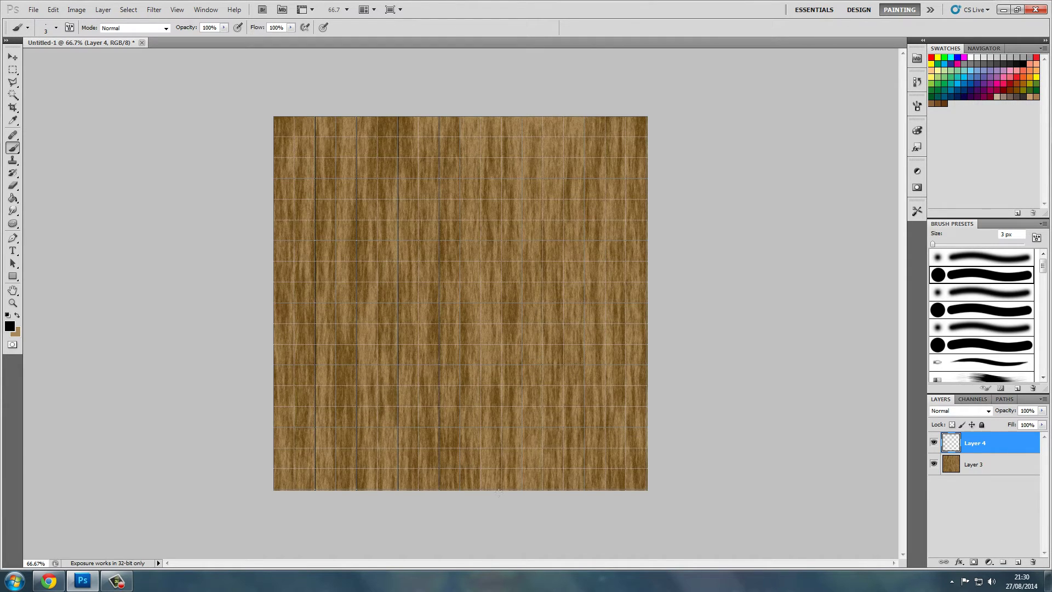
pyautogui.moveTo(484, 316); pyautogui.dragTo(482, 117)
pyautogui.moveTo(523, 490); pyautogui.dragTo(523, 117)
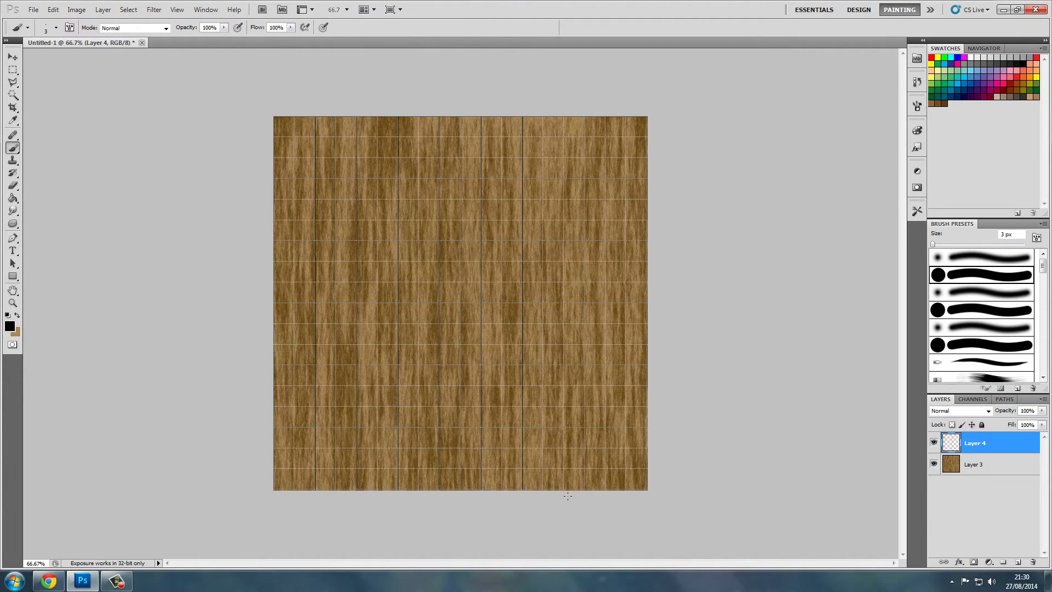
pyautogui.moveTo(564, 490); pyautogui.dragTo(563, 117)
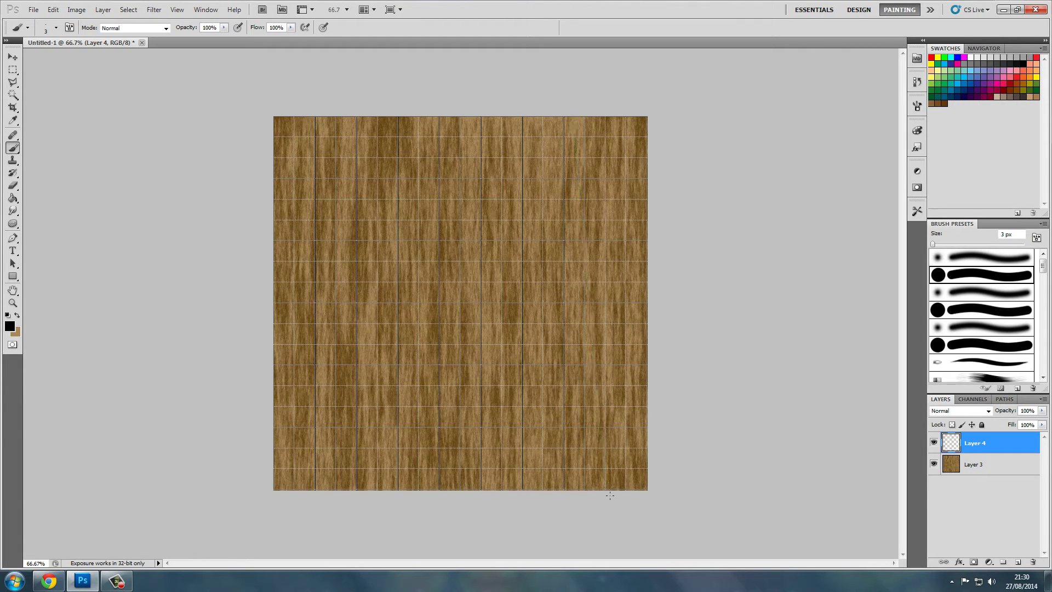
pyautogui.moveTo(605, 488); pyautogui.dragTo(605, 118)
pyautogui.hotkey('ctrl', "'")
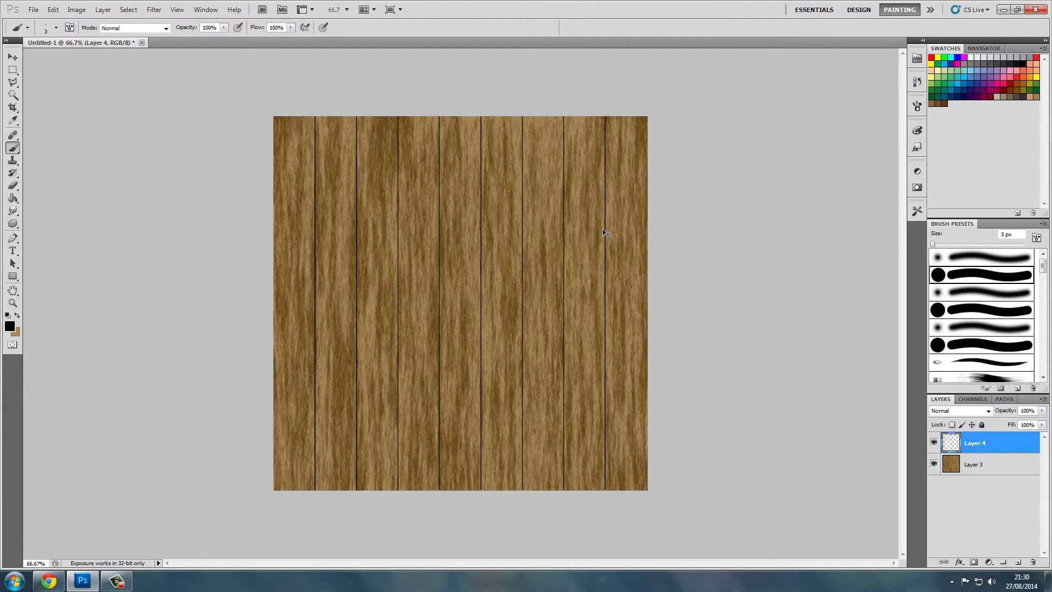
# Step: Add Layer 5 in Multiply below Layer 4 and Layer 6 in Screen mode
pyautogui.scroll(1, 382, 291)
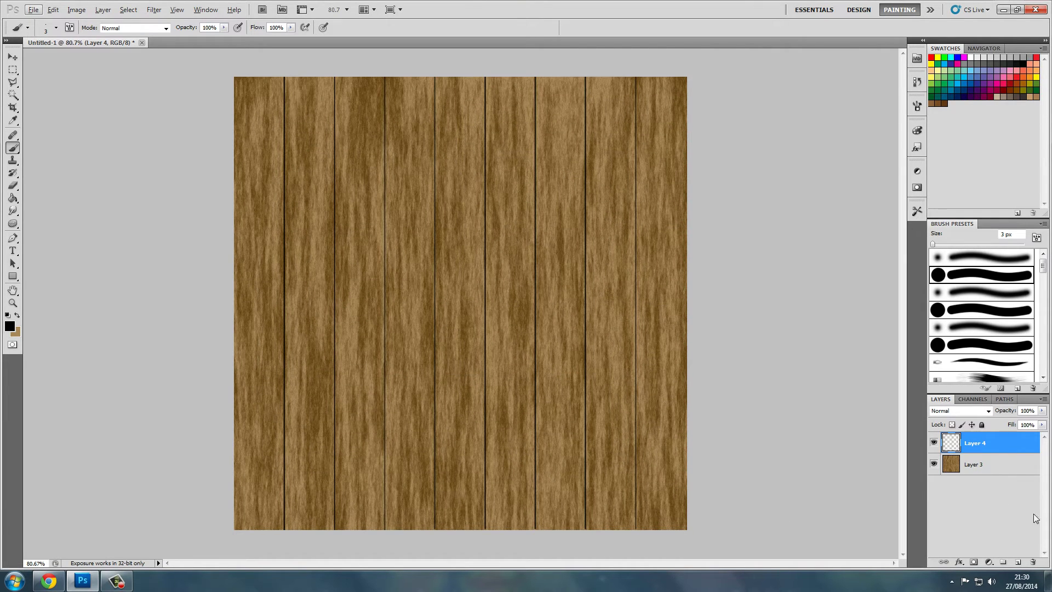
pyautogui.click(1020, 563)
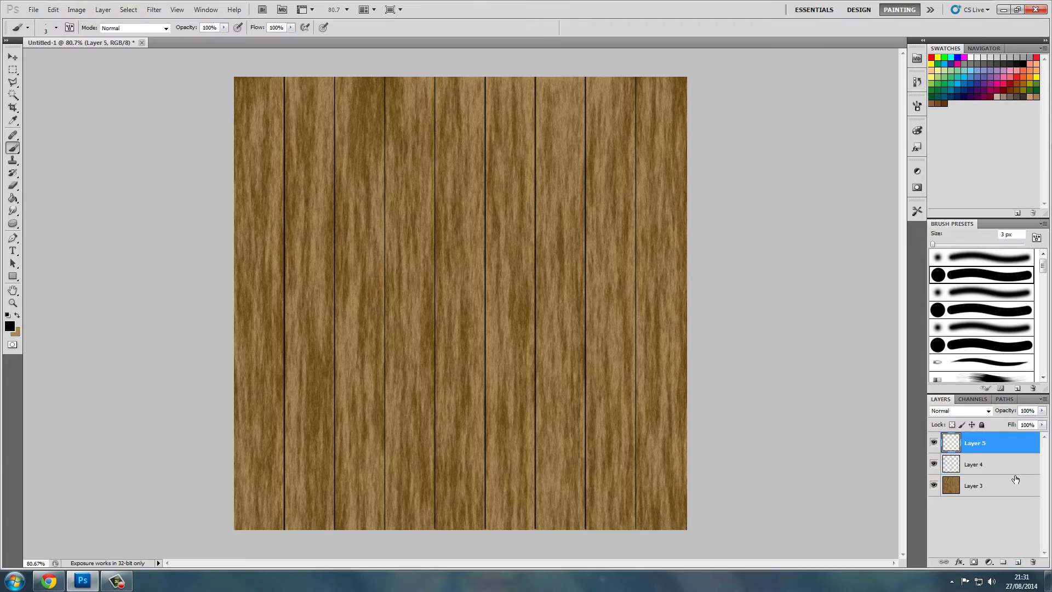
pyautogui.moveTo(975, 442); pyautogui.dragTo(975, 472)
pyautogui.click(988, 410)
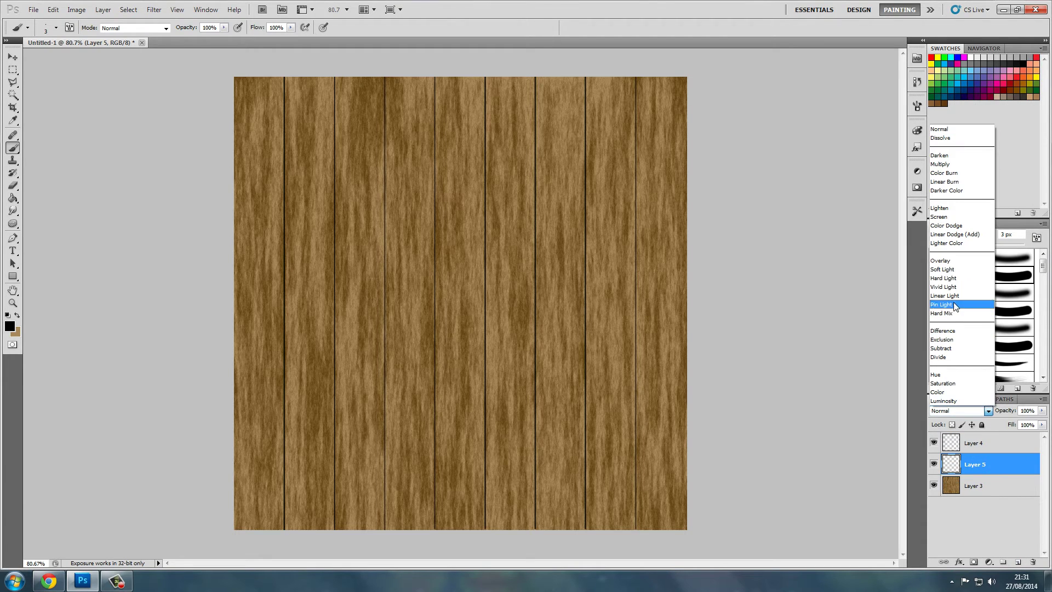
pyautogui.click(950, 164)
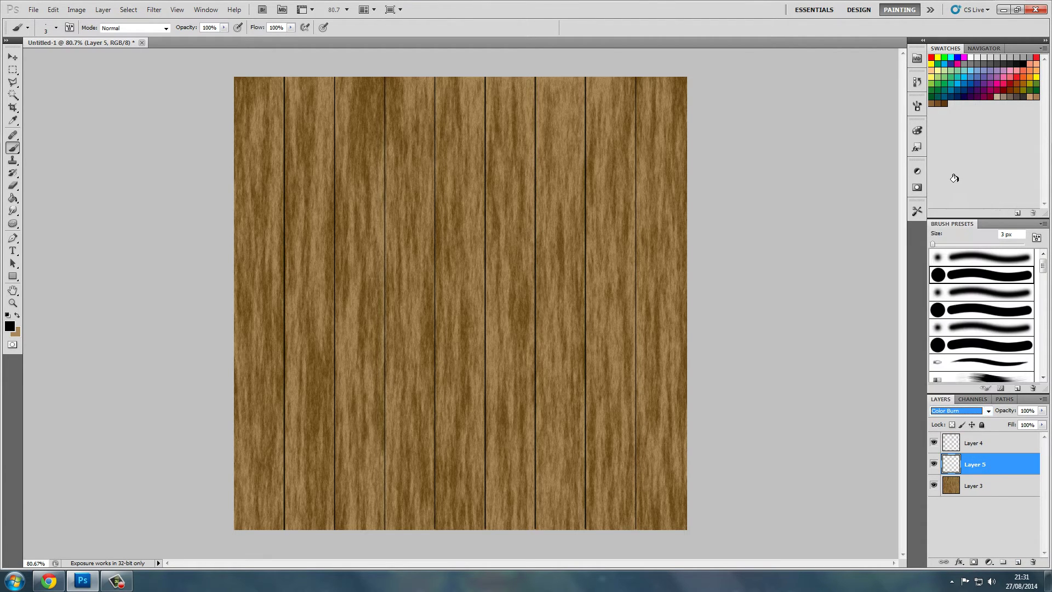
pyautogui.click(1017, 561)
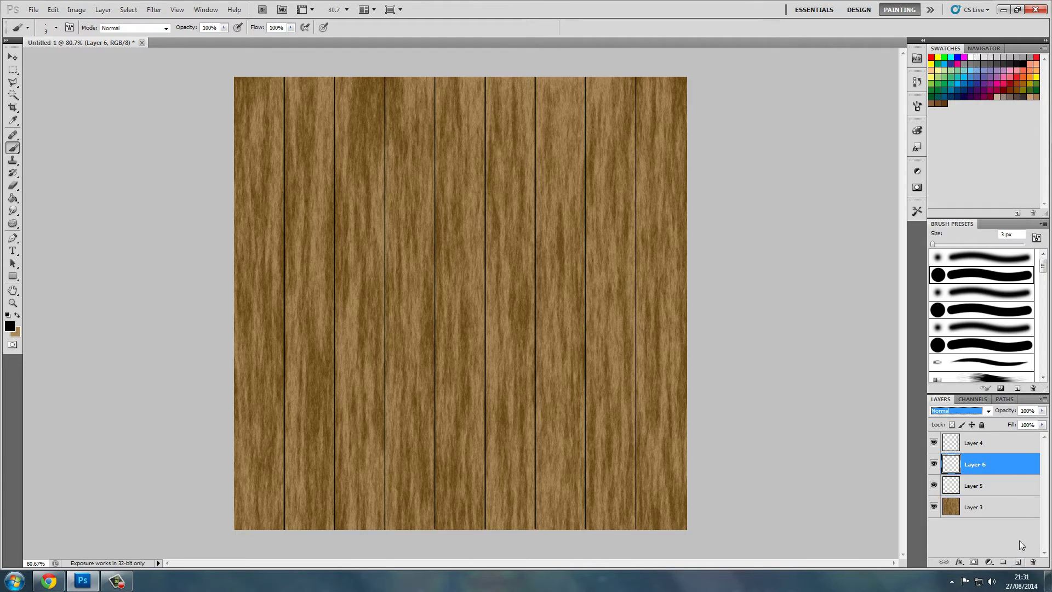
pyautogui.click(985, 410)
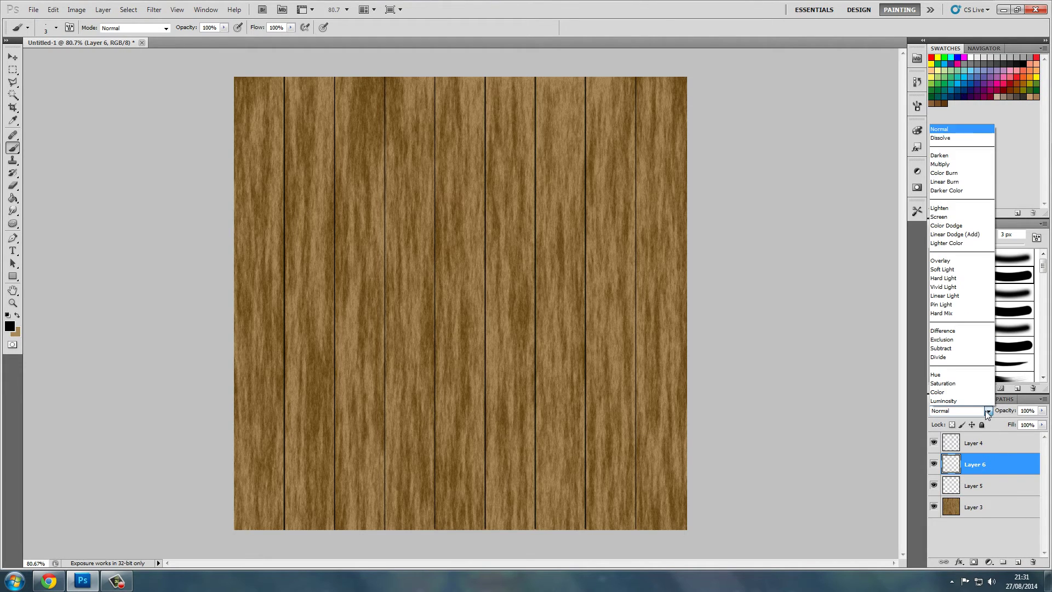
pyautogui.click(942, 217)
# Step: On Layer 5, pick dark brown 66481a, then swap foreground and background colours
pyautogui.click(983, 484)
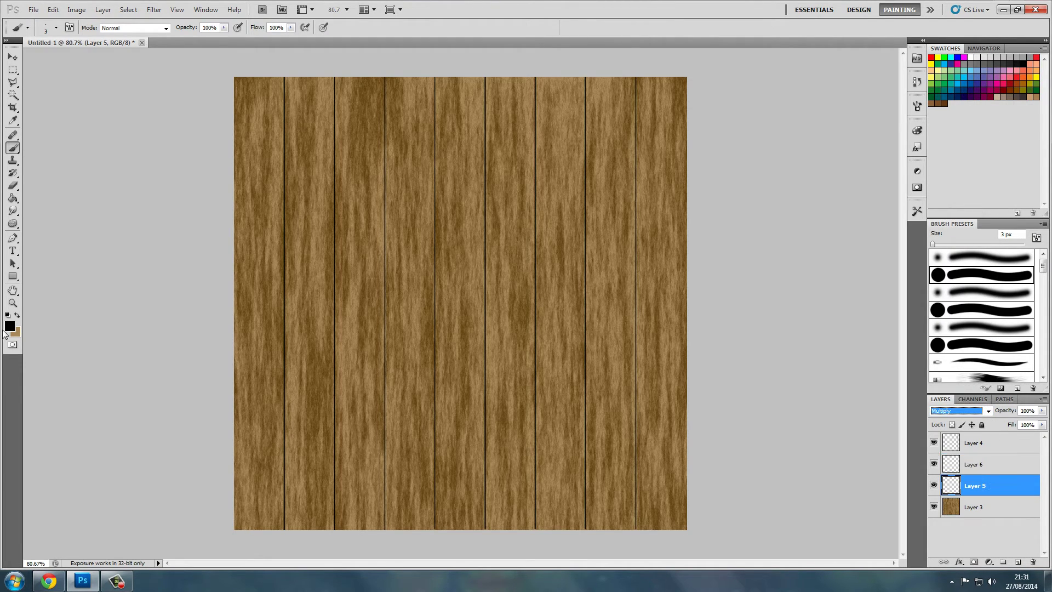
pyautogui.click(10, 326)
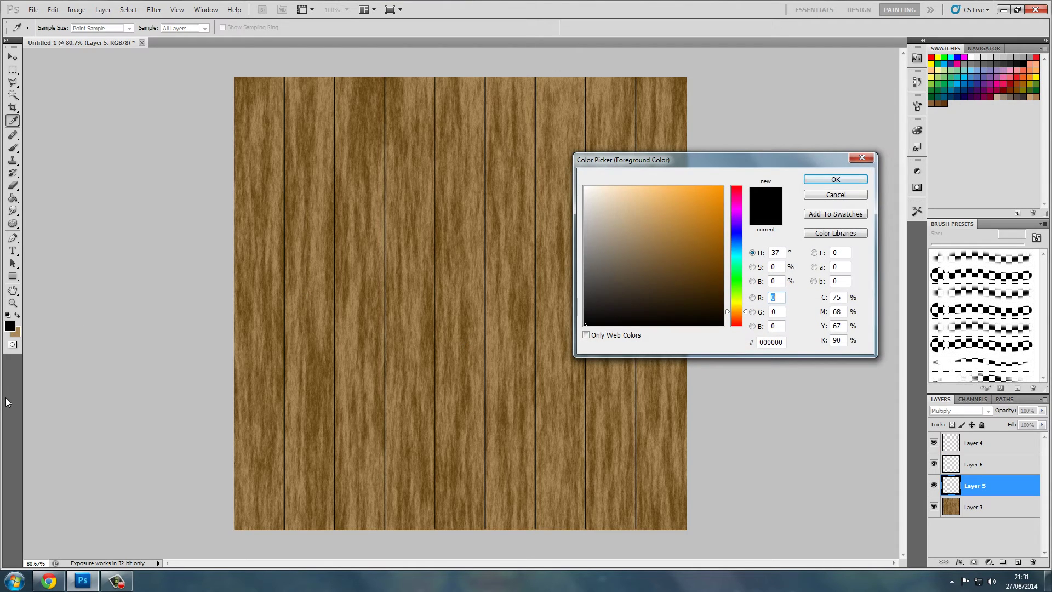
pyautogui.click(647, 234)
pyautogui.click(690, 268)
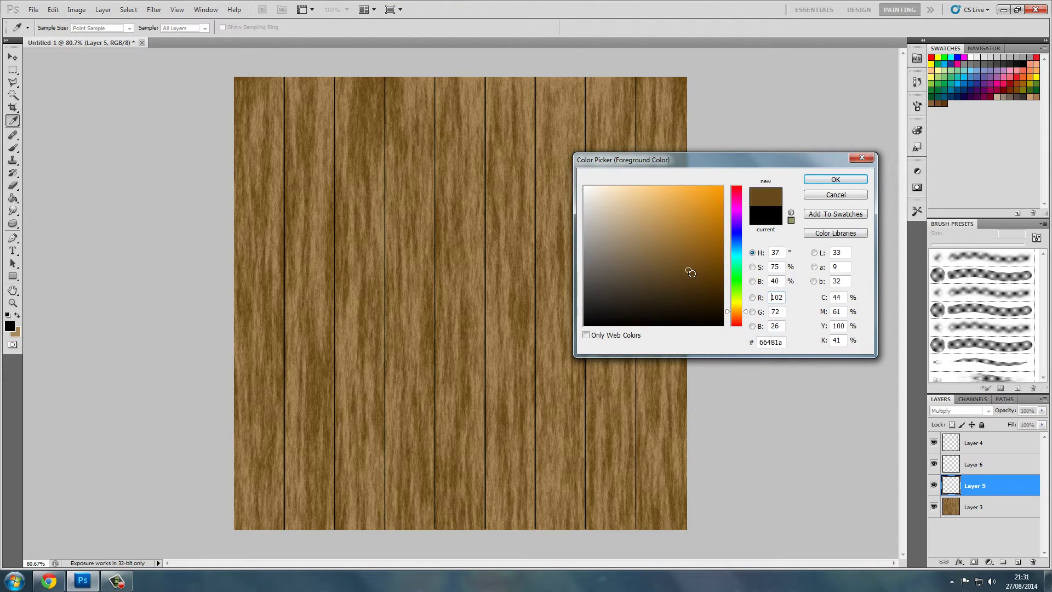
pyautogui.click(835, 180)
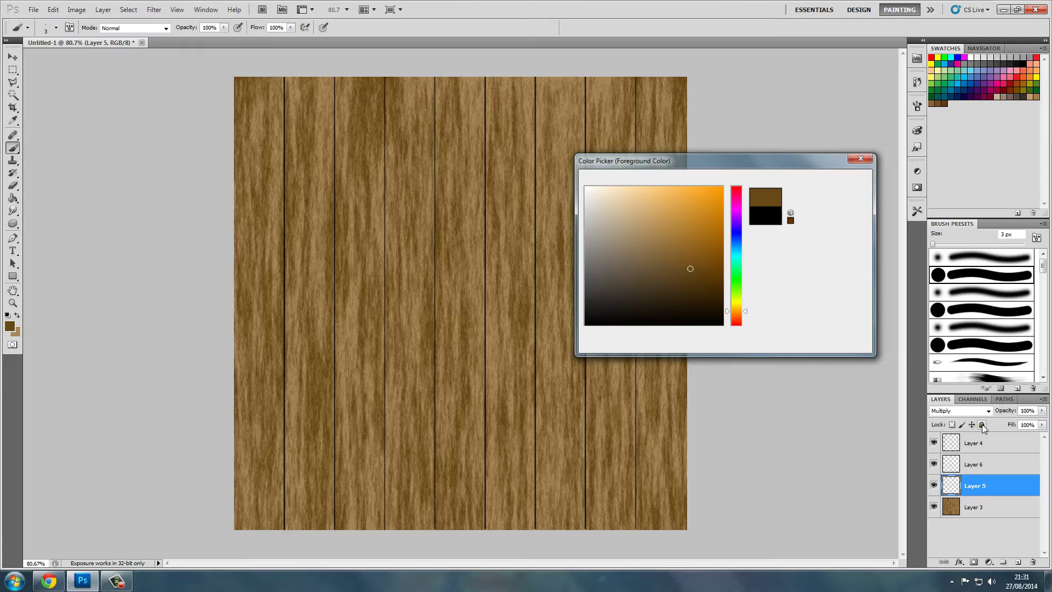
pyautogui.click(17, 317)
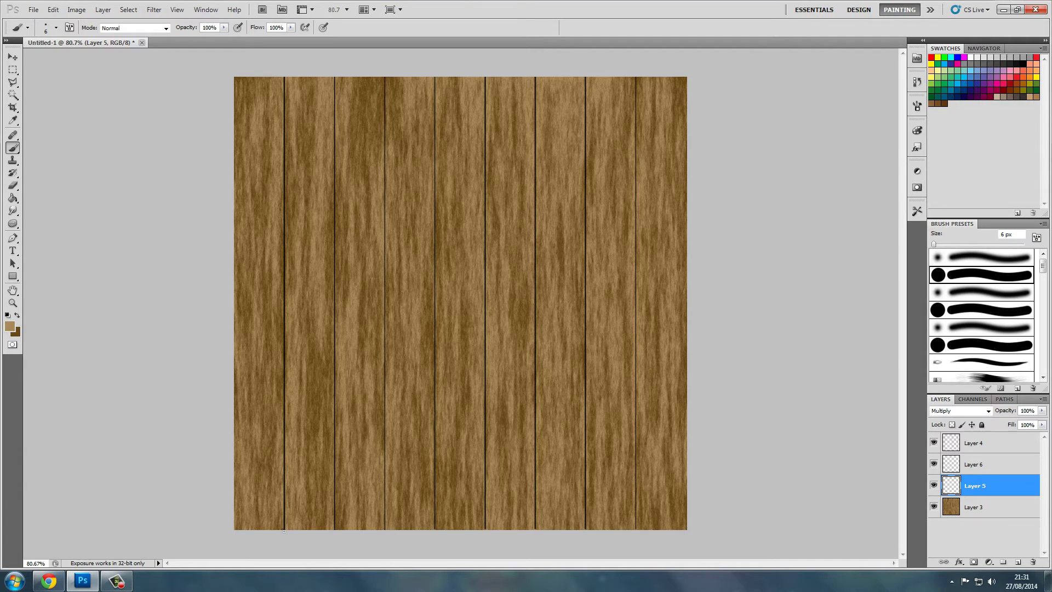
# Step: Paint seven full-height dark brown shadow strokes beside the plank seams on Multiply Layer 5
pyautogui.moveTo(284, 531); pyautogui.dragTo(283, 77)
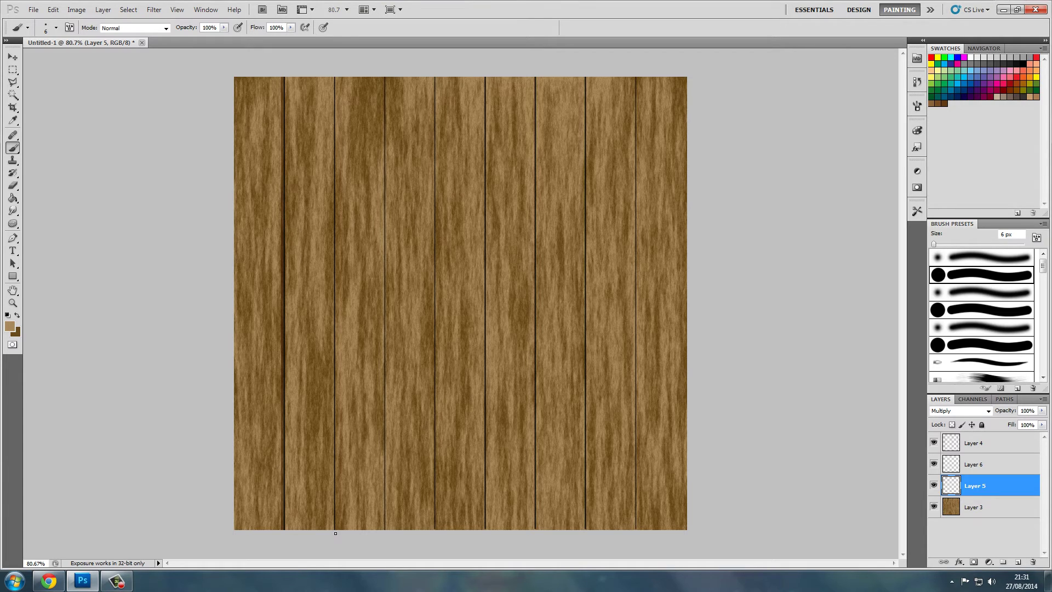
pyautogui.moveTo(335, 533); pyautogui.dragTo(334, 76)
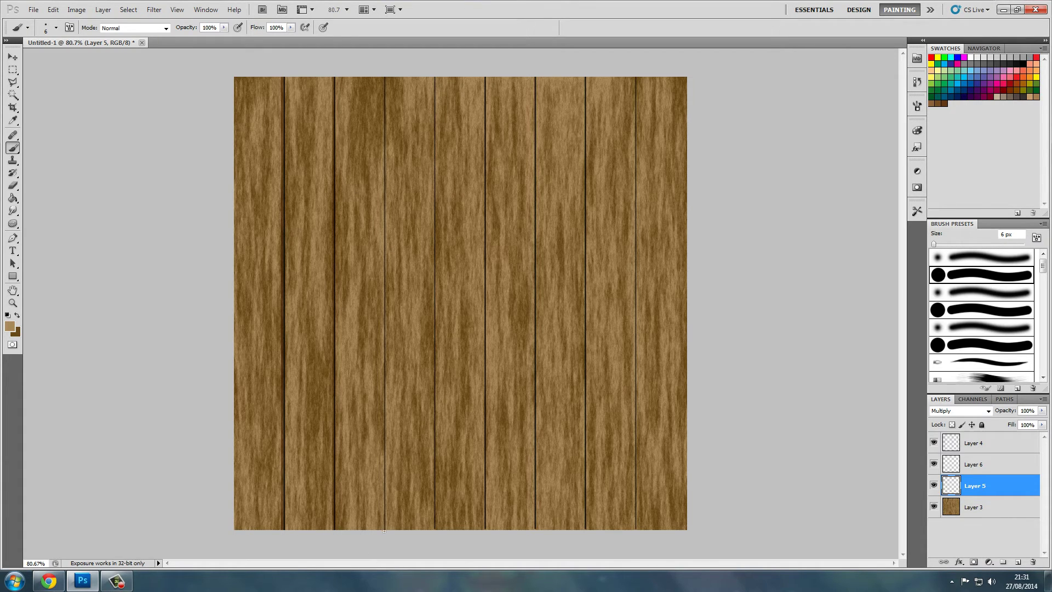
pyautogui.moveTo(383, 532); pyautogui.dragTo(383, 76)
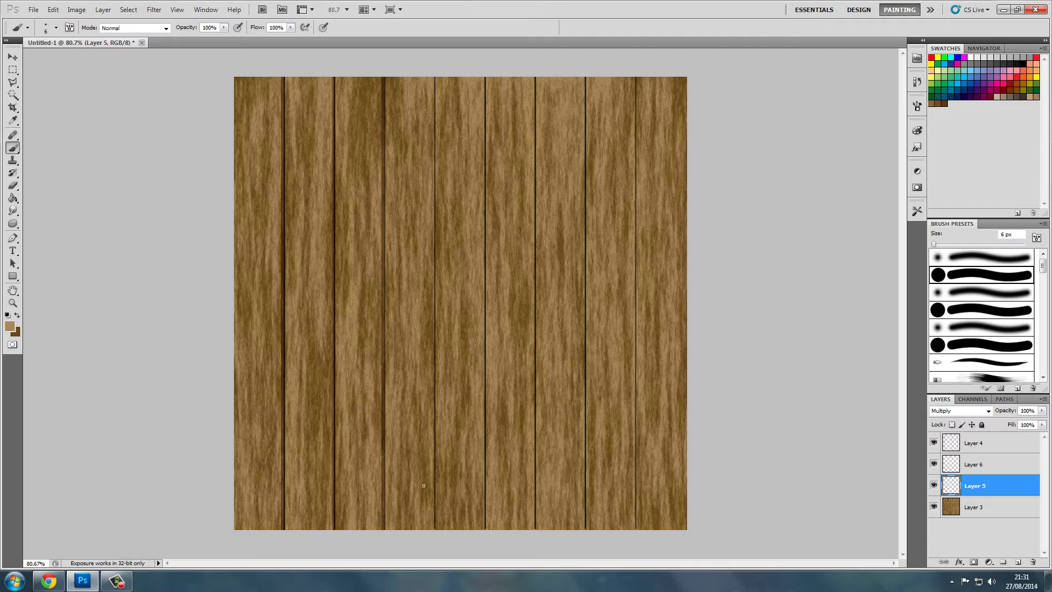
pyautogui.moveTo(434, 533); pyautogui.dragTo(435, 76)
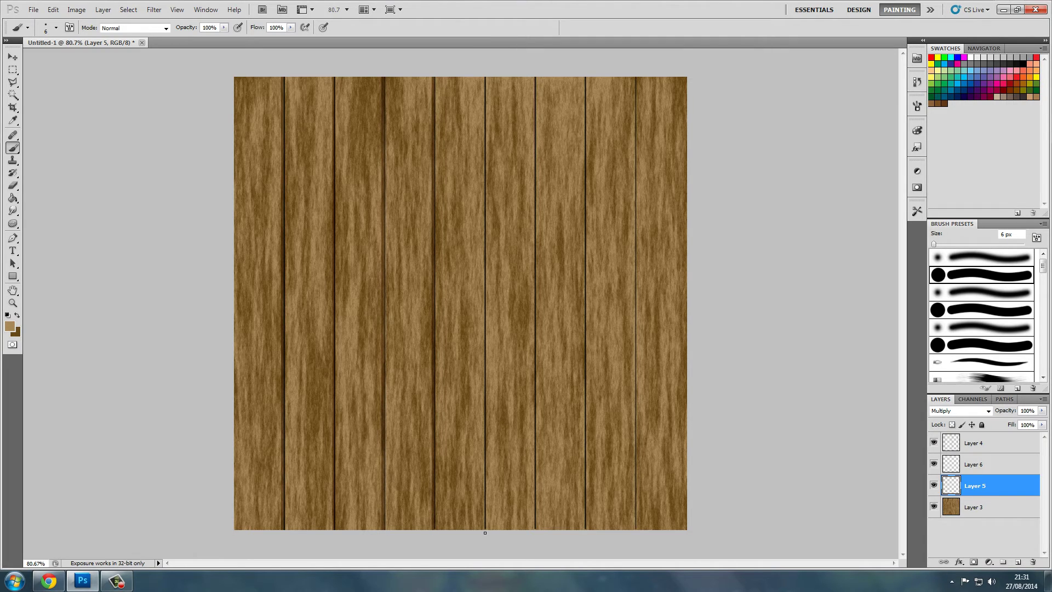
pyautogui.moveTo(484, 532); pyautogui.dragTo(484, 75)
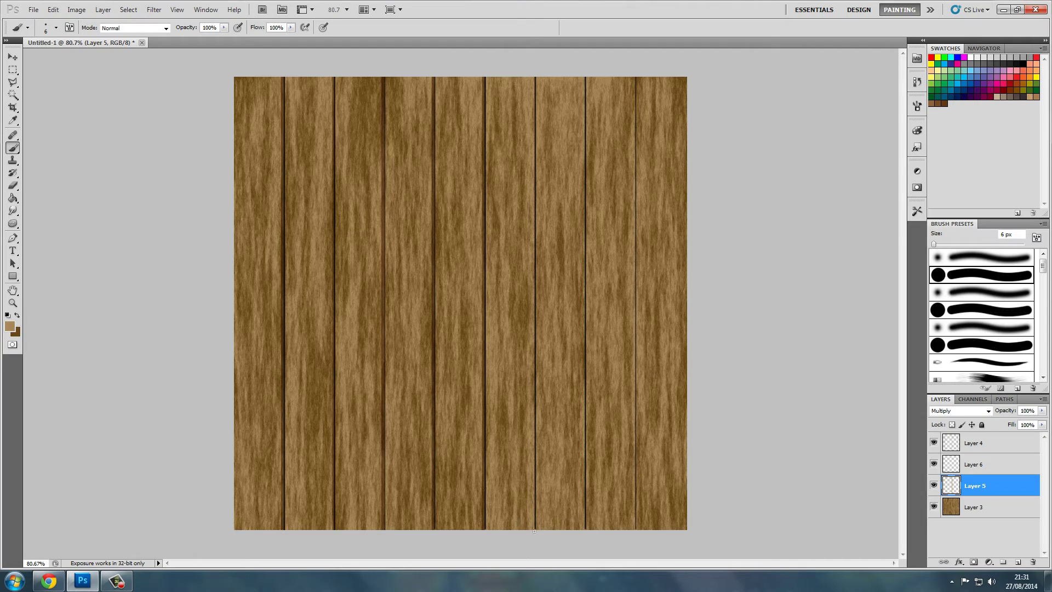
pyautogui.moveTo(535, 518); pyautogui.dragTo(535, 76)
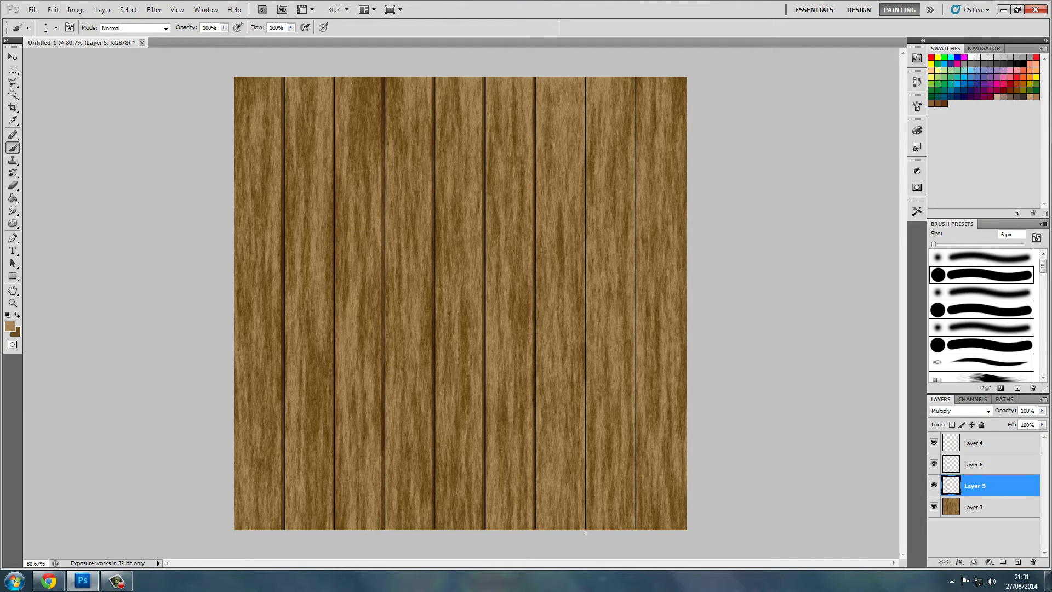
pyautogui.moveTo(585, 533); pyautogui.dragTo(585, 76)
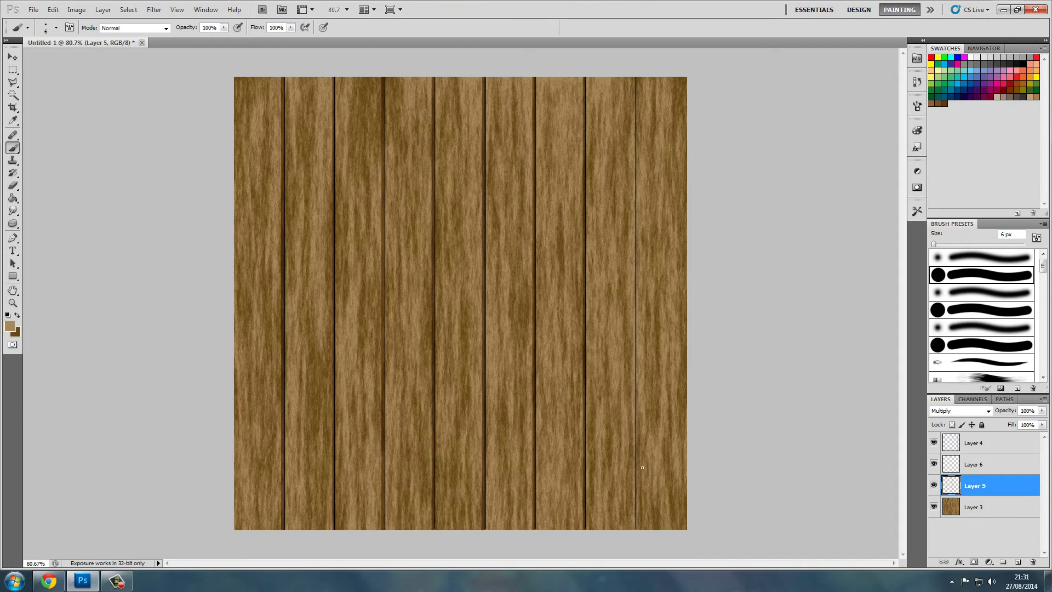
# Step: Shade the eighth seam on Layer 5, then highlight the first and second seams on Screen Layer 6
pyautogui.moveTo(635, 533); pyautogui.dragTo(635, 75)
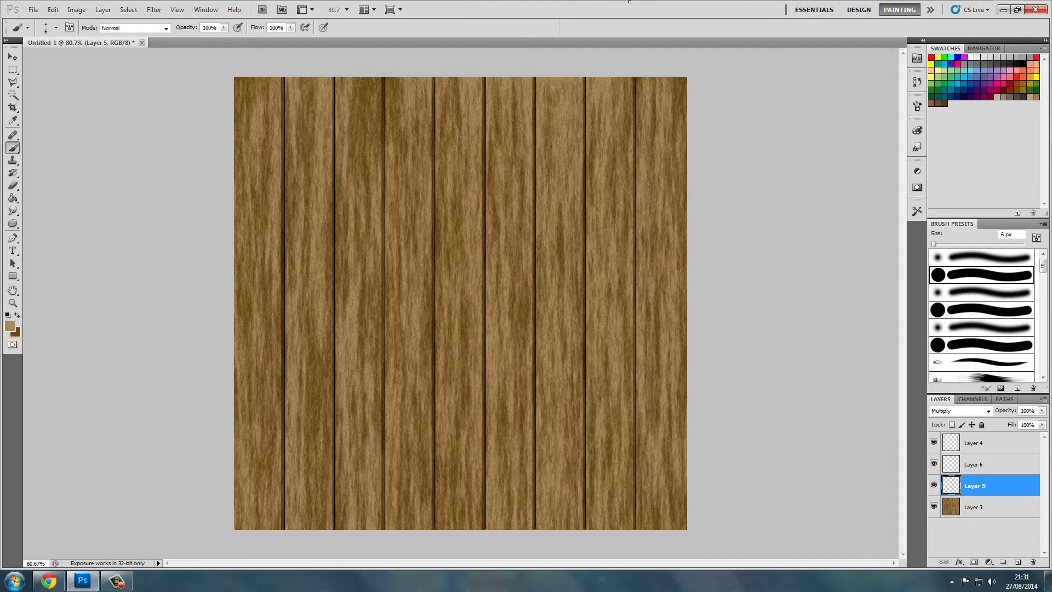
pyautogui.click(1005, 466)
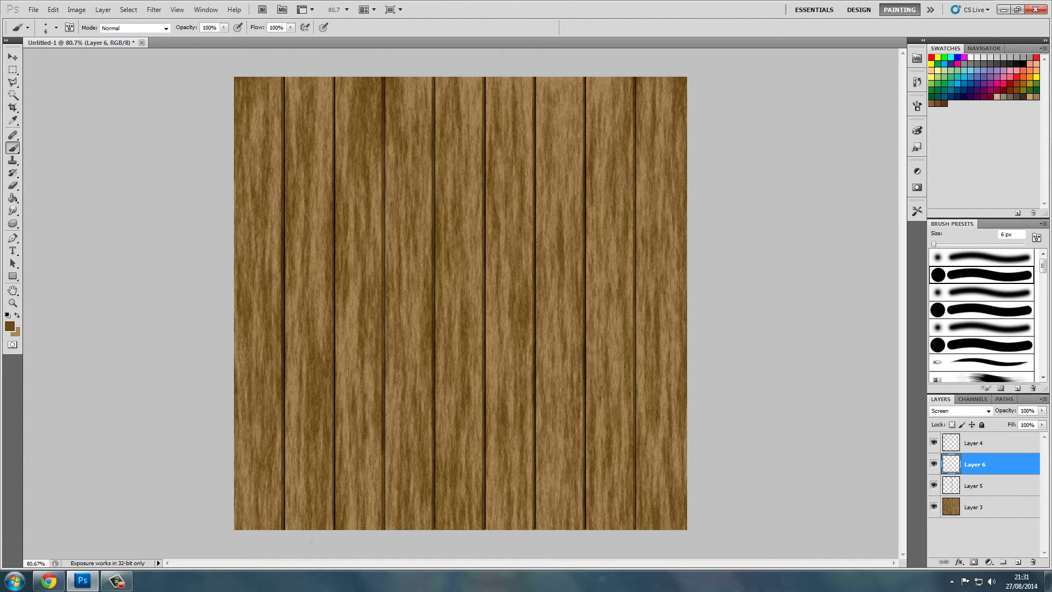
pyautogui.moveTo(287, 532); pyautogui.dragTo(285, 76)
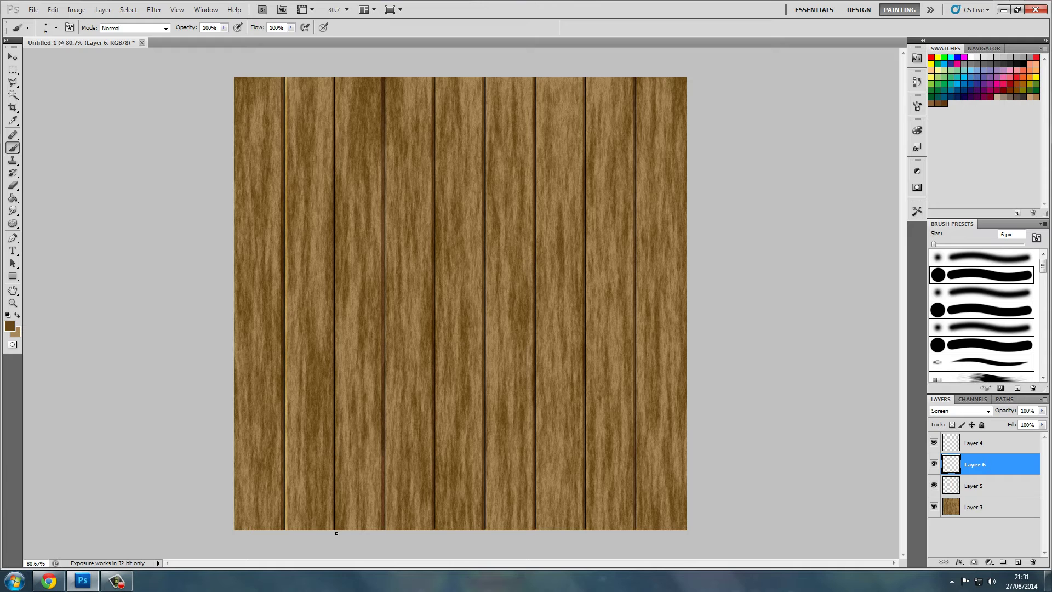
pyautogui.moveTo(336, 533); pyautogui.dragTo(335, 75)
pyautogui.hotkey('ctrl', 'z')
pyautogui.keyDown('alt'); pyautogui.scroll(1, 336, 454); pyautogui.keyUp('alt')
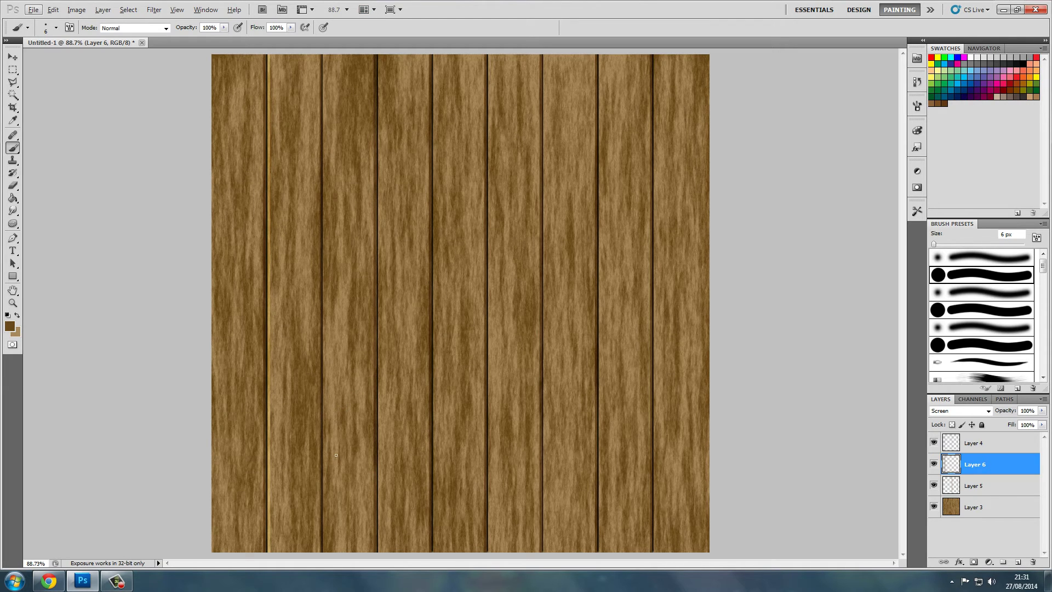
pyautogui.moveTo(325, 551); pyautogui.dragTo(324, 55)
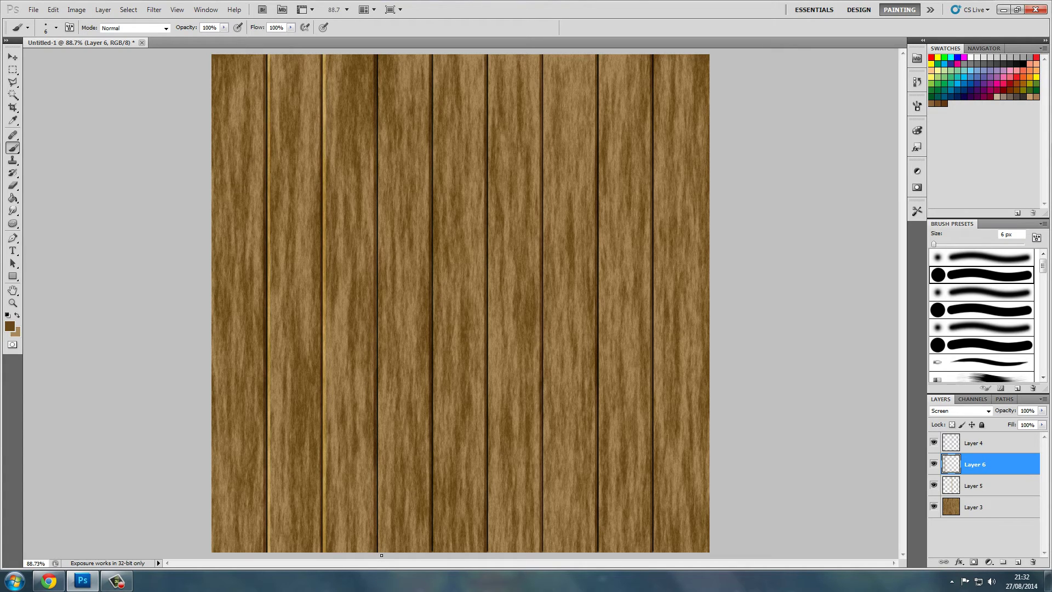
# Step: Add highlight strokes along the third through eighth seams, undoing stray diagonal lines
pyautogui.moveTo(381, 552); pyautogui.dragTo(379, 54)
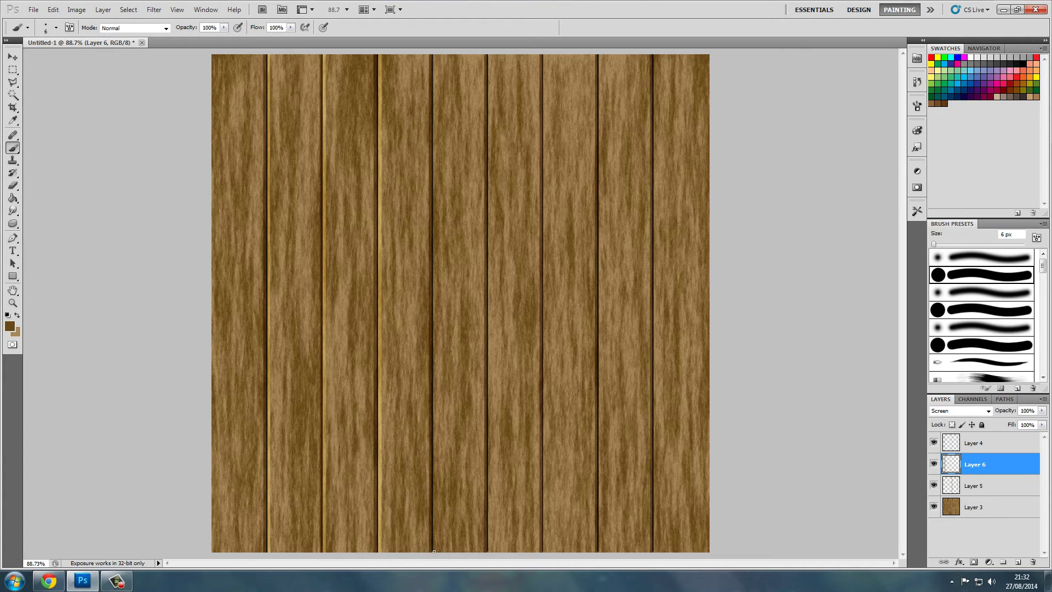
pyautogui.moveTo(435, 554); pyautogui.dragTo(433, 54)
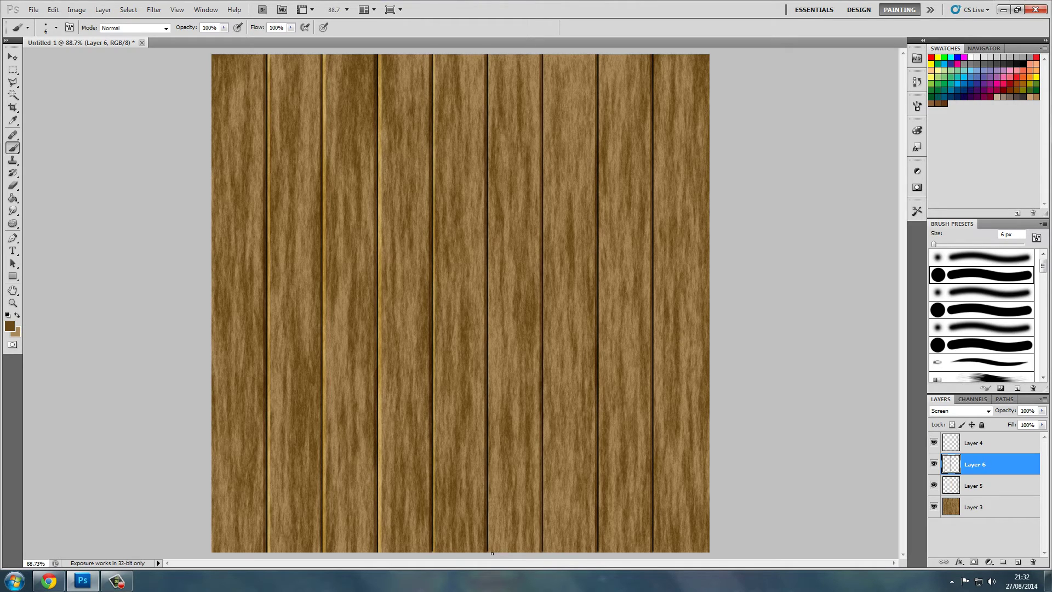
pyautogui.moveTo(490, 552); pyautogui.dragTo(489, 54)
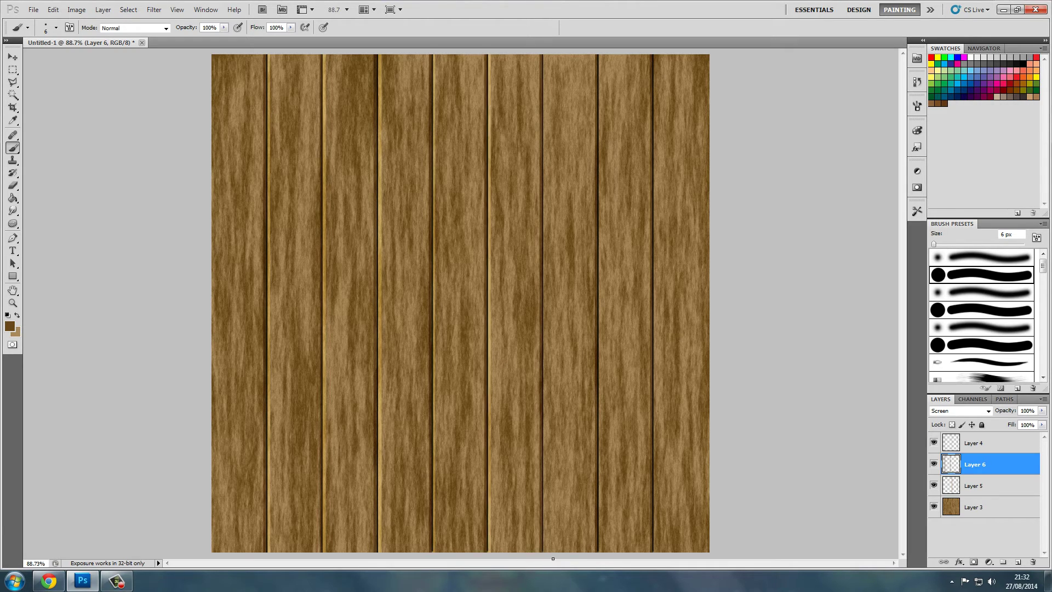
pyautogui.keyDown('shift'); pyautogui.click(546, 554); pyautogui.keyUp('shift')
pyautogui.hotkey('ctrl', 'z')
pyautogui.moveTo(546, 558); pyautogui.dragTo(545, 54)
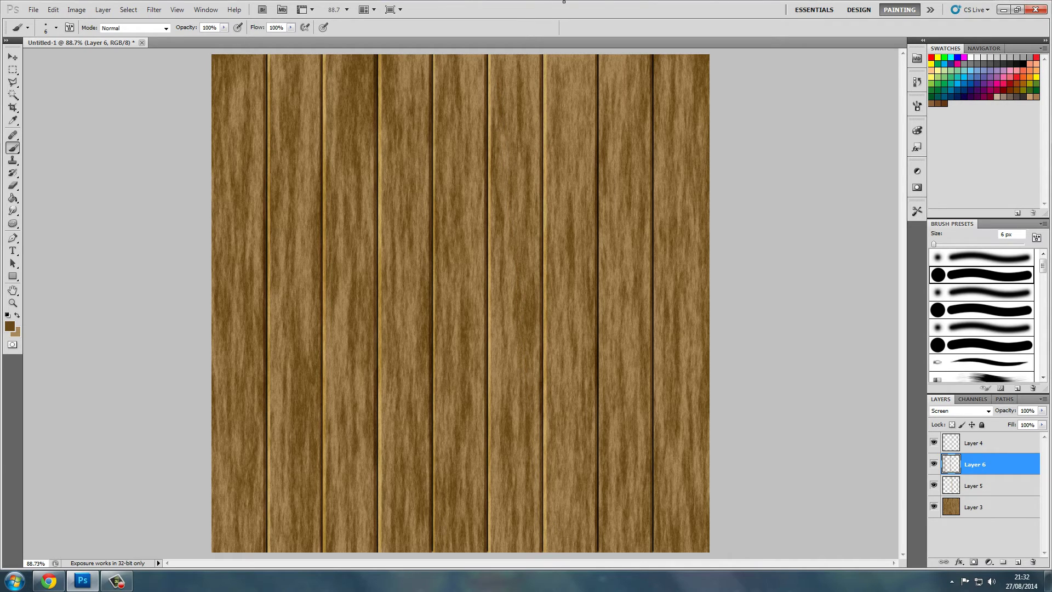
pyautogui.keyDown('shift'); pyautogui.click(602, 555); pyautogui.keyUp('shift')
pyautogui.hotkey('ctrl', 'z')
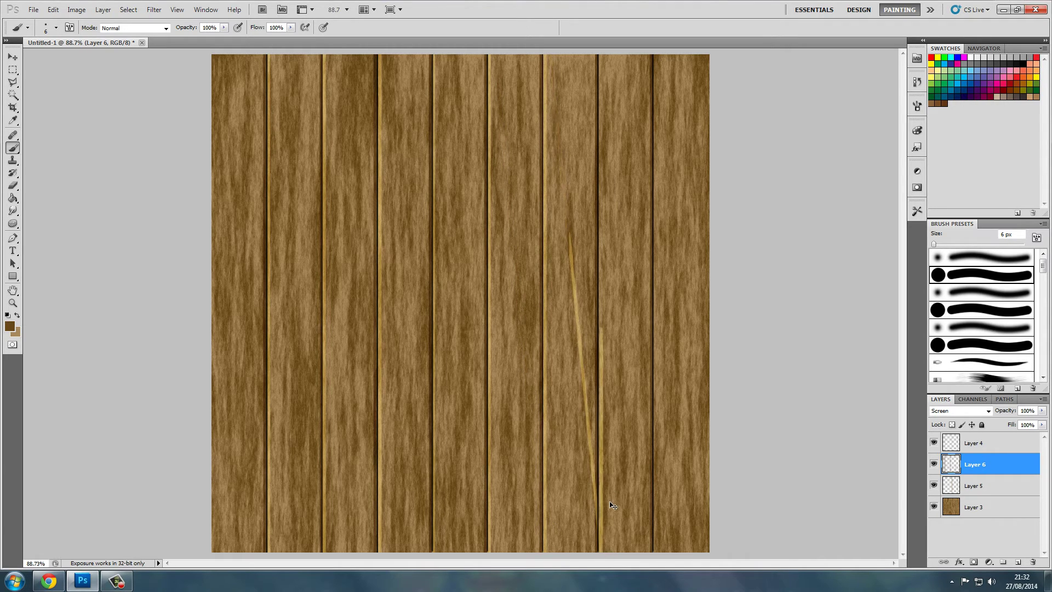
pyautogui.moveTo(602, 554); pyautogui.dragTo(601, 55)
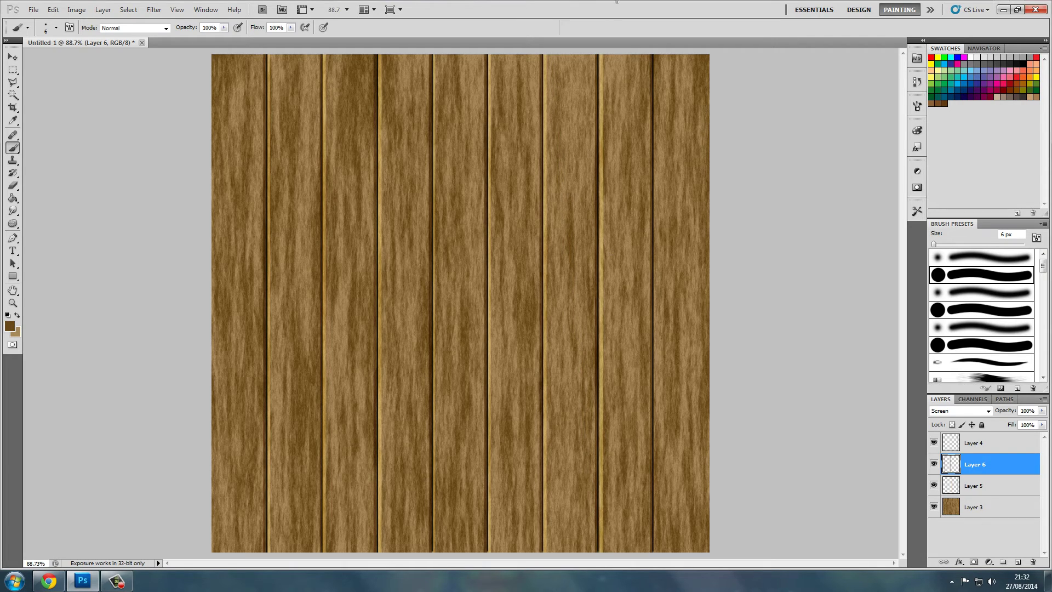
pyautogui.moveTo(656, 554); pyautogui.dragTo(655, 55)
pyautogui.scroll(-1, 597, 202)
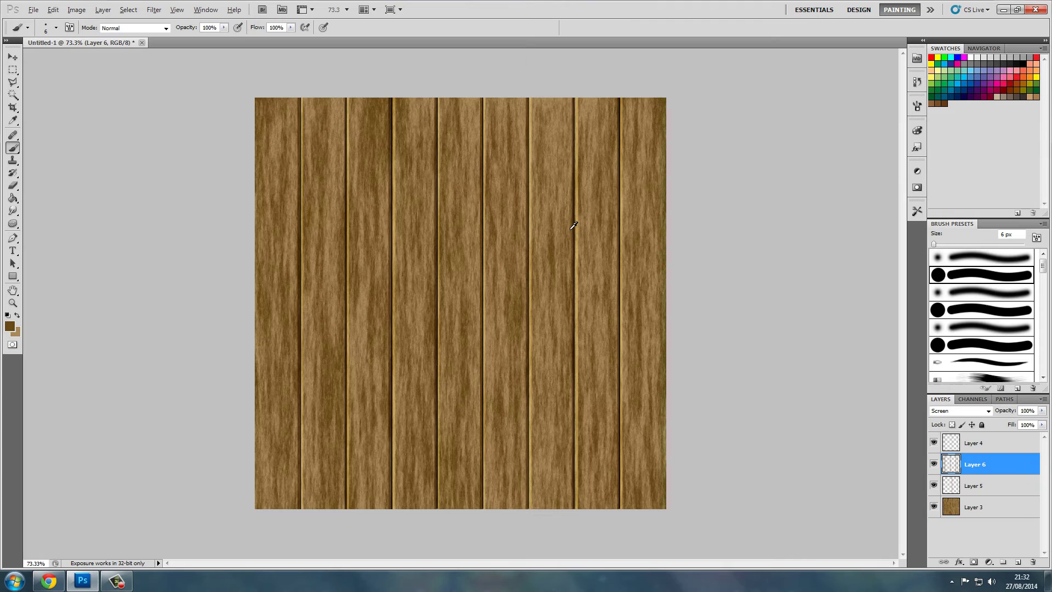
pyautogui.scroll(1, 586, 240)
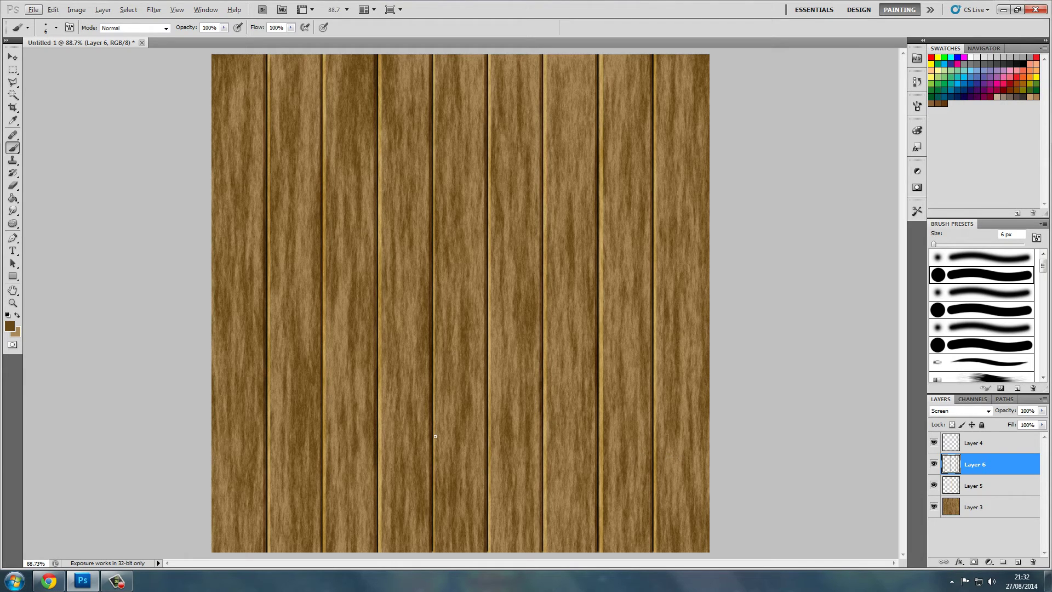
# Step: Swap to a dark brown foreground, pick the Rectangular Marquee, and select Layer 3
pyautogui.click(984, 486)
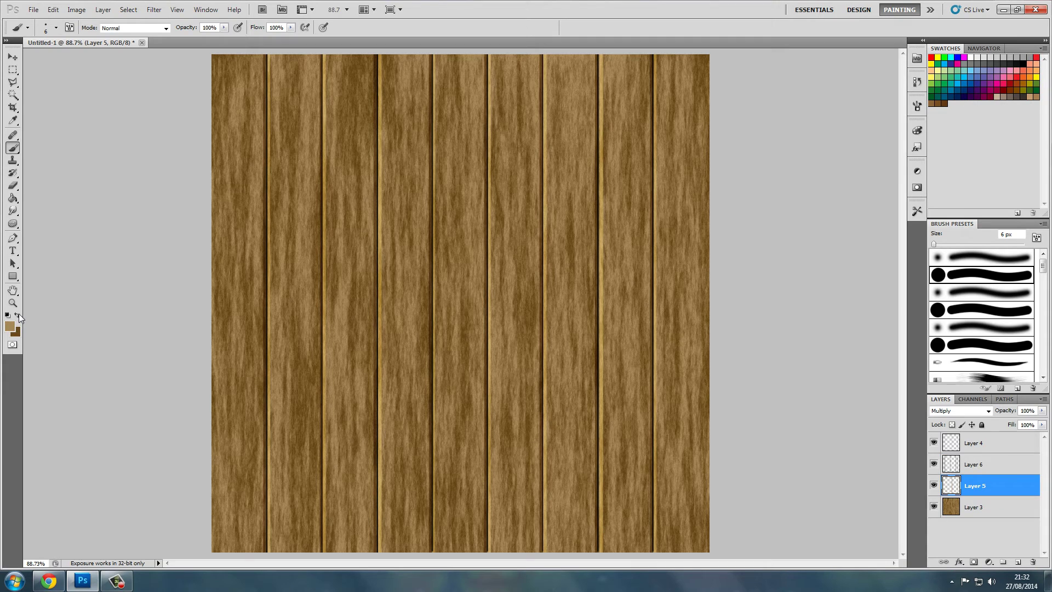
pyautogui.moveTo(265, 555); pyautogui.dragTo(261, 54)
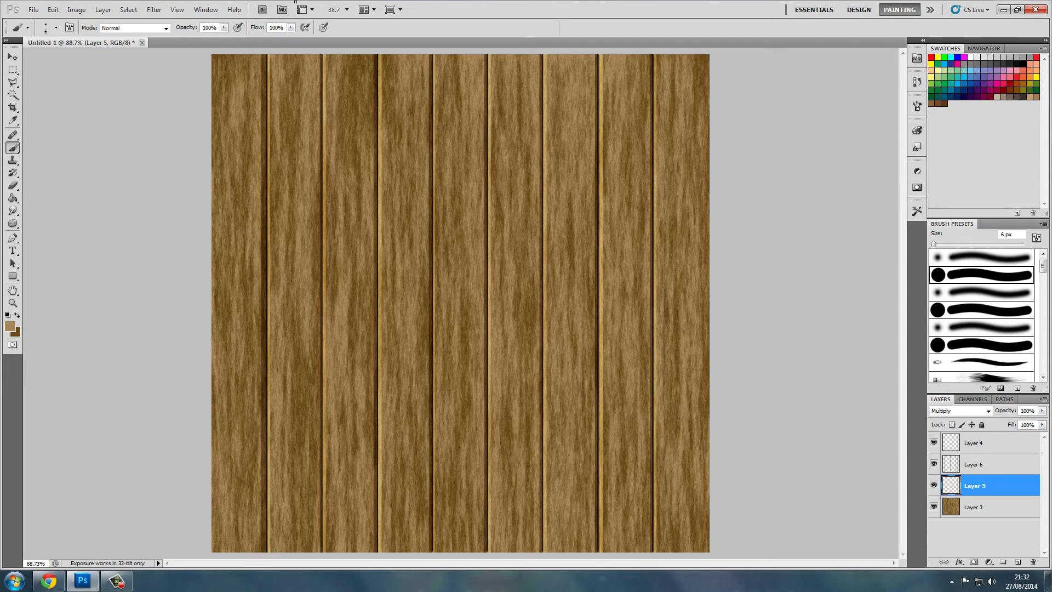
pyautogui.hotkey('ctrl', 'z')
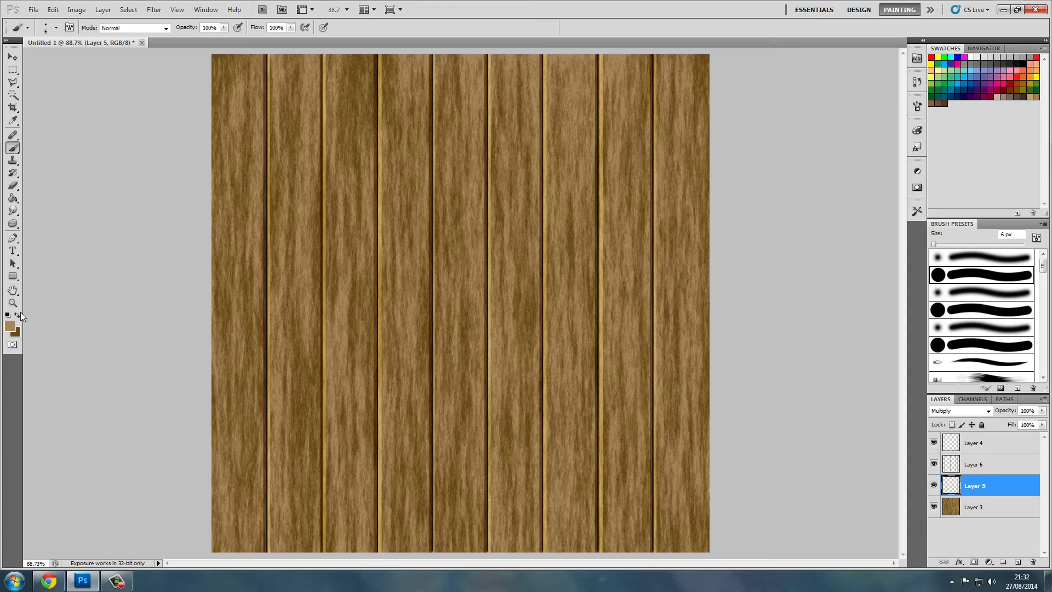
pyautogui.click(17, 315)
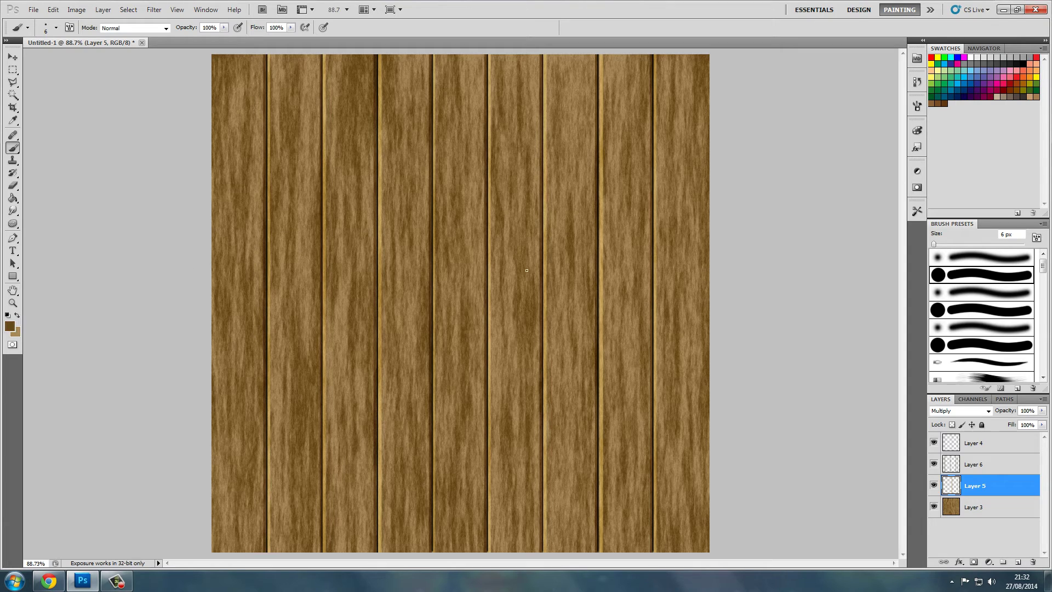
pyautogui.click(13, 70)
pyautogui.click(1002, 508)
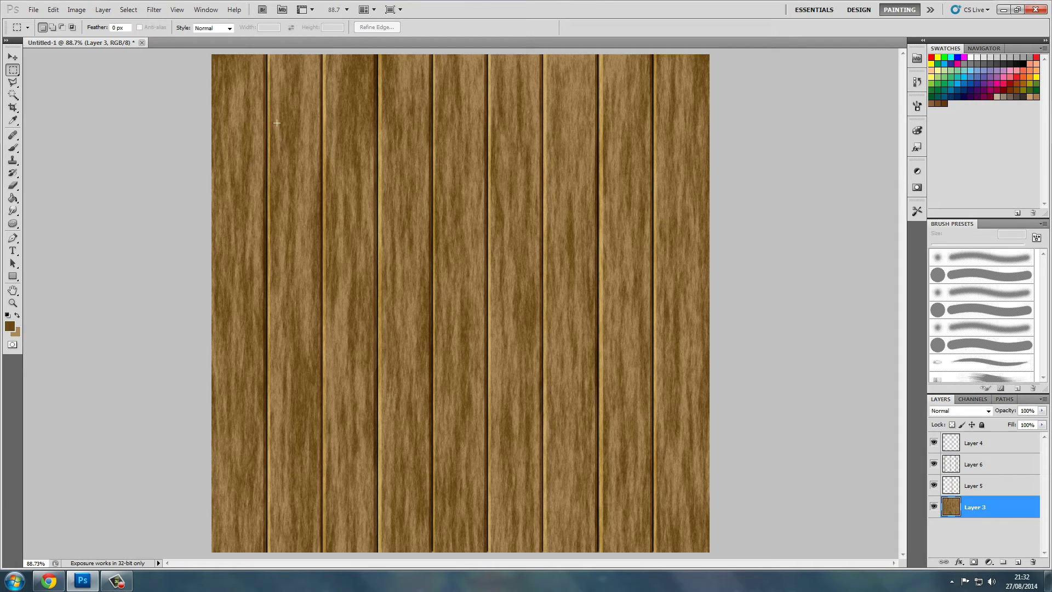
# Step: Twirl a tall patch on the second plank with Filter > Distort > Twirl at angle 59
pyautogui.moveTo(301, 171); pyautogui.dragTo(316, 237)
pyautogui.click(154, 9)
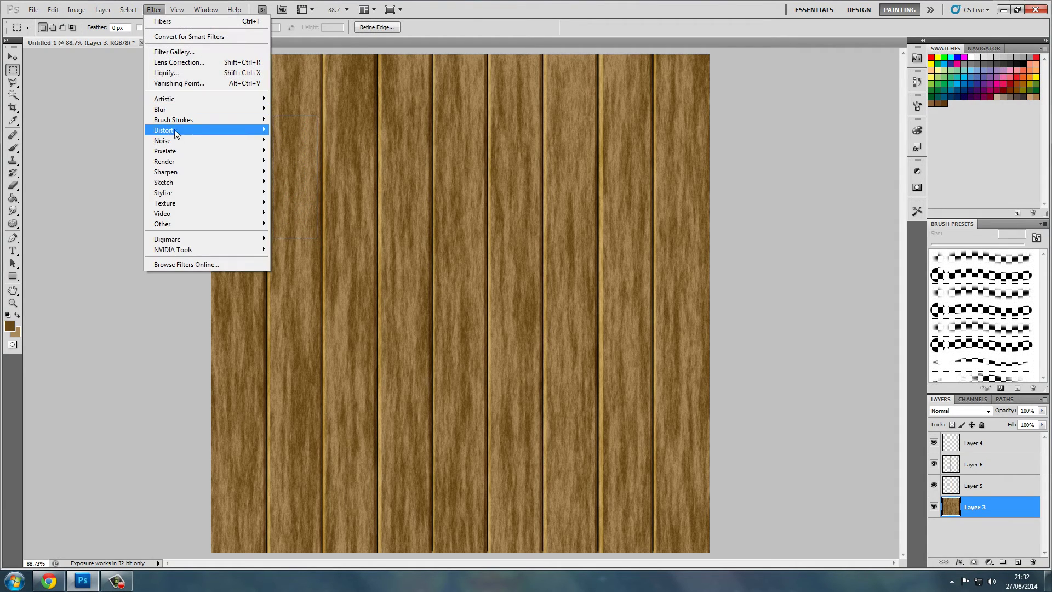
pyautogui.moveTo(176, 132)
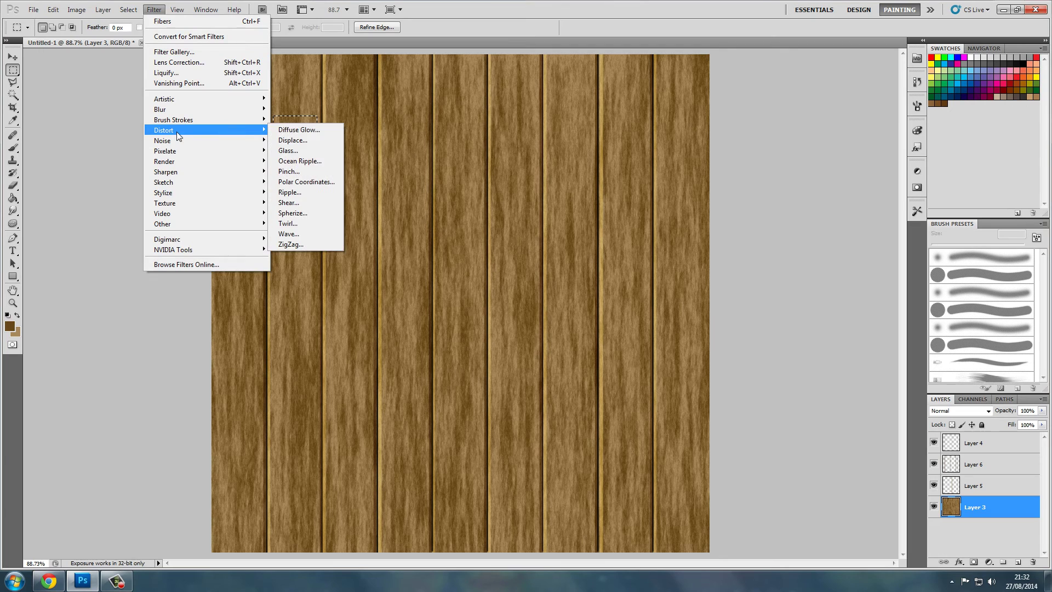
pyautogui.click(304, 223)
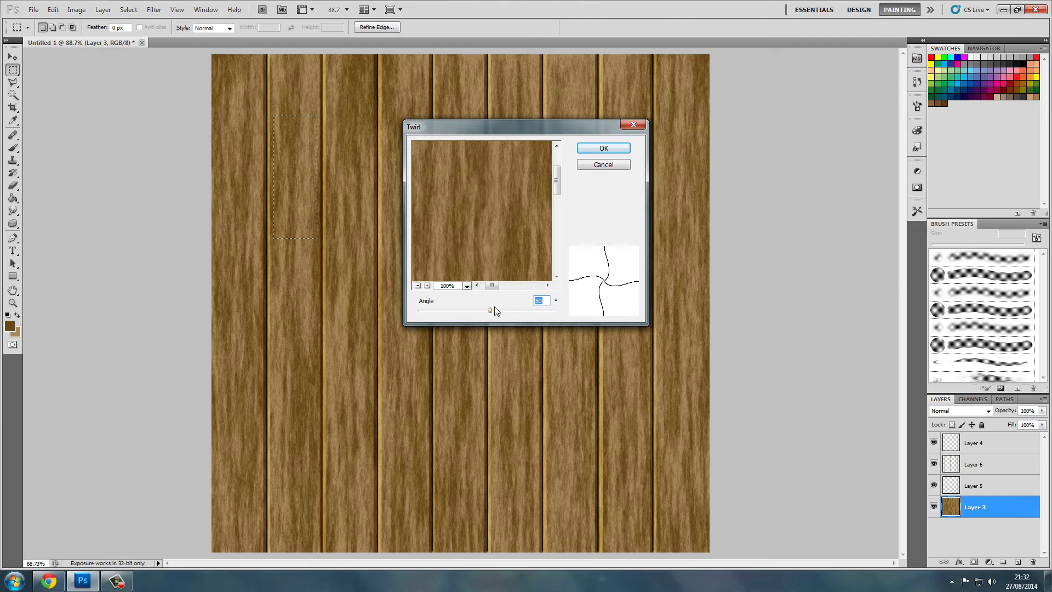
pyautogui.moveTo(489, 313); pyautogui.dragTo(490, 315)
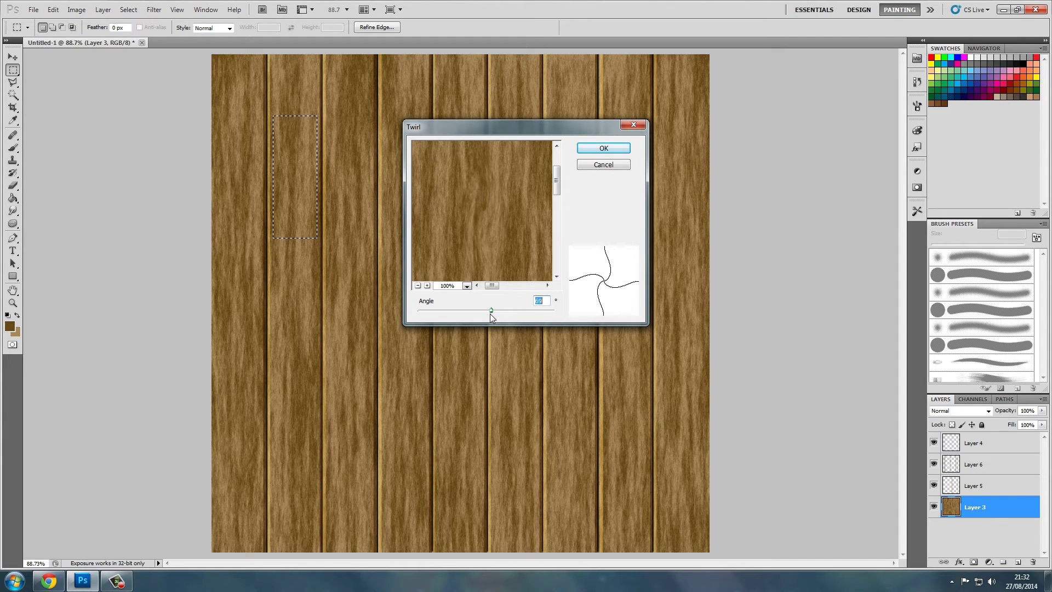
pyautogui.click(594, 150)
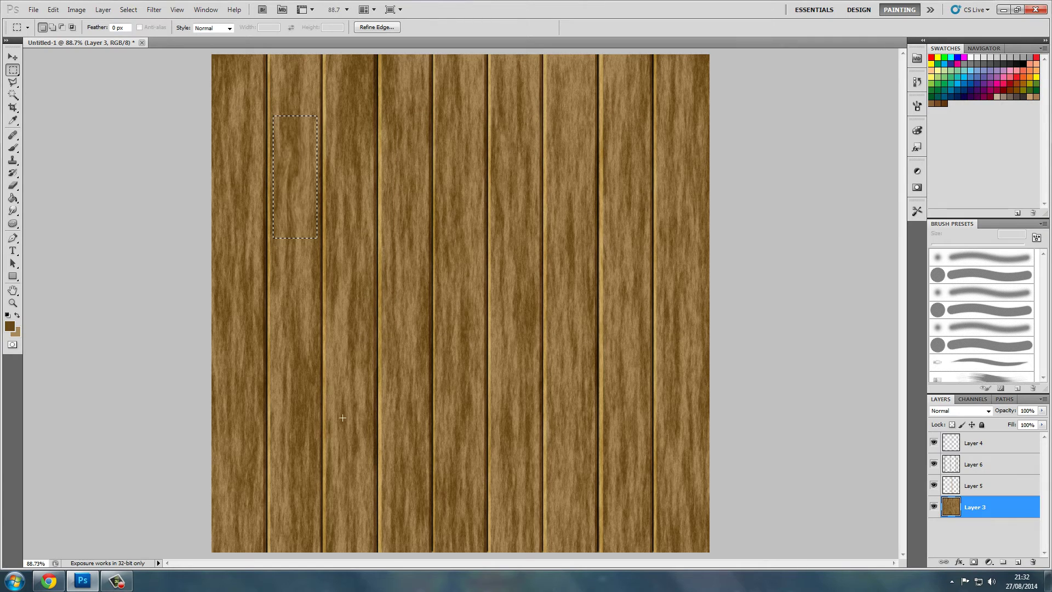
# Step: Repeat the twirl on patches of the third, fifth, seventh and last planks
pyautogui.moveTo(334, 412); pyautogui.dragTo(368, 503)
pyautogui.hotkey('ctrl', 'f')
pyautogui.moveTo(444, 180); pyautogui.dragTo(476, 238)
pyautogui.hotkey('ctrl', 'f')
pyautogui.hotkey('ctrl', 'd')
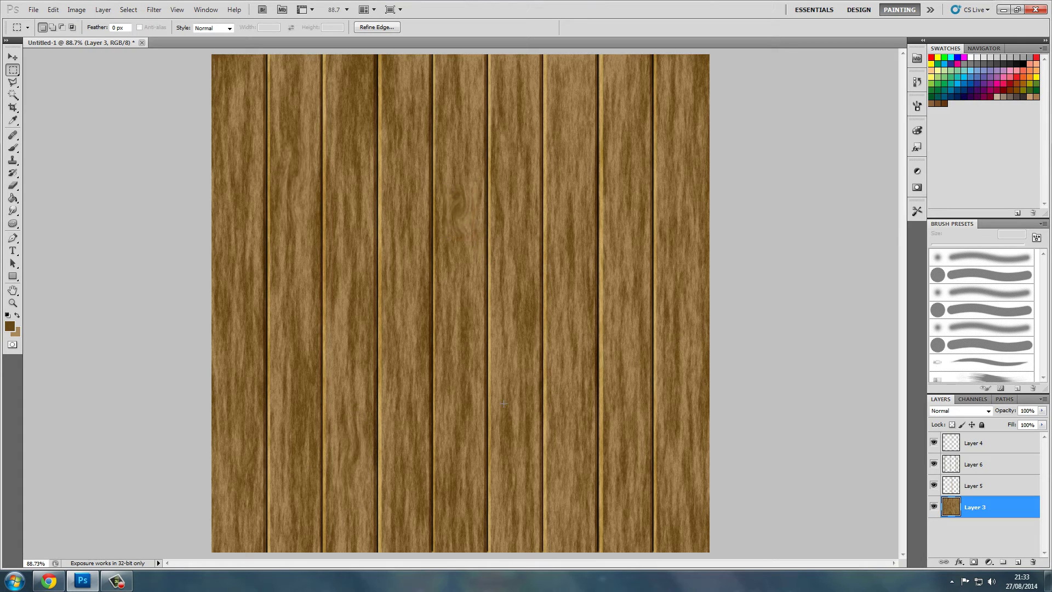
pyautogui.hotkey('ctrl', 'f')
pyautogui.hotkey('ctrl', 'd')
pyautogui.moveTo(560, 338); pyautogui.dragTo(577, 243)
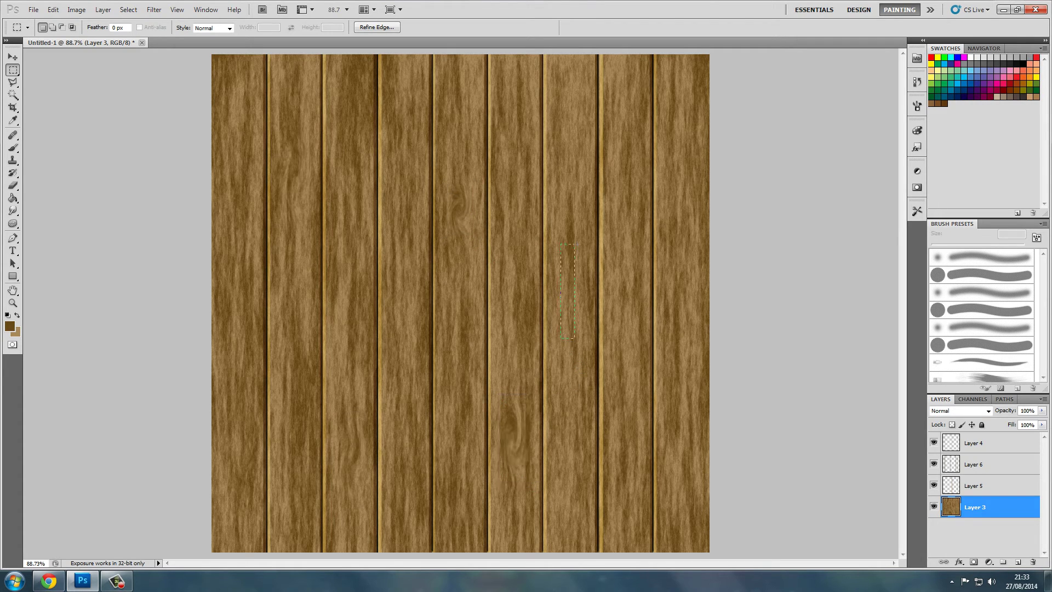
pyautogui.hotkey('ctrl', 'f')
pyautogui.hotkey('ctrl', 'd')
pyautogui.moveTo(668, 174); pyautogui.dragTo(676, 198)
pyautogui.moveTo(705, 273); pyautogui.dragTo(703, 272)
pyautogui.hotkey('ctrl', 'f')
pyautogui.hotkey('ctrl', 'd')
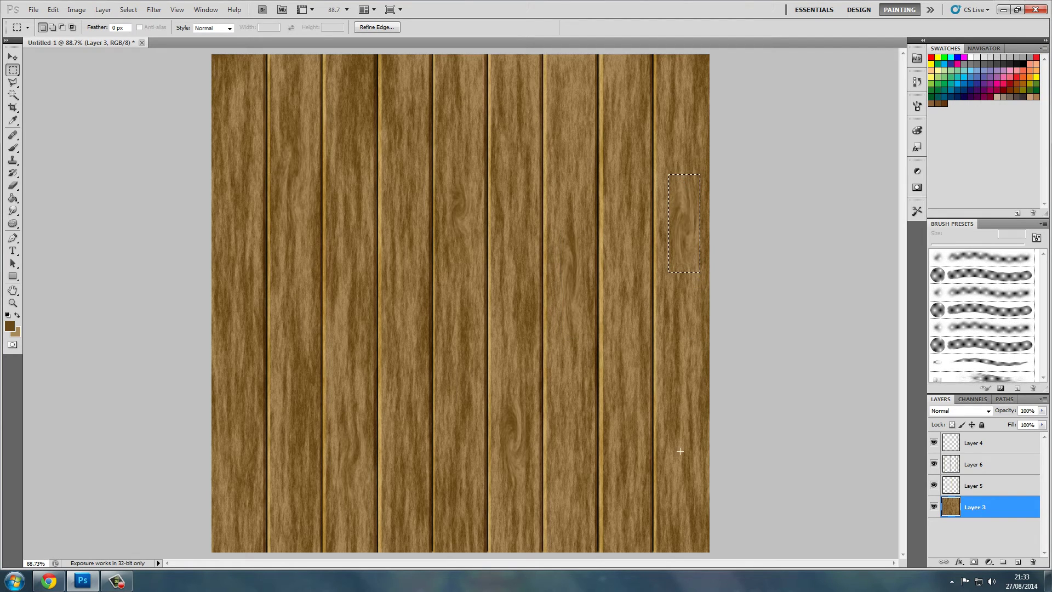
pyautogui.moveTo(670, 449); pyautogui.dragTo(686, 518)
pyautogui.hotkey('ctrl', 'f')
pyautogui.hotkey('ctrl', 'd')
# Step: Add more twirl knots on the sixth, eighth, third and first planks
pyautogui.moveTo(499, 72); pyautogui.dragTo(531, 148)
pyautogui.hotkey('ctrl', 'f')
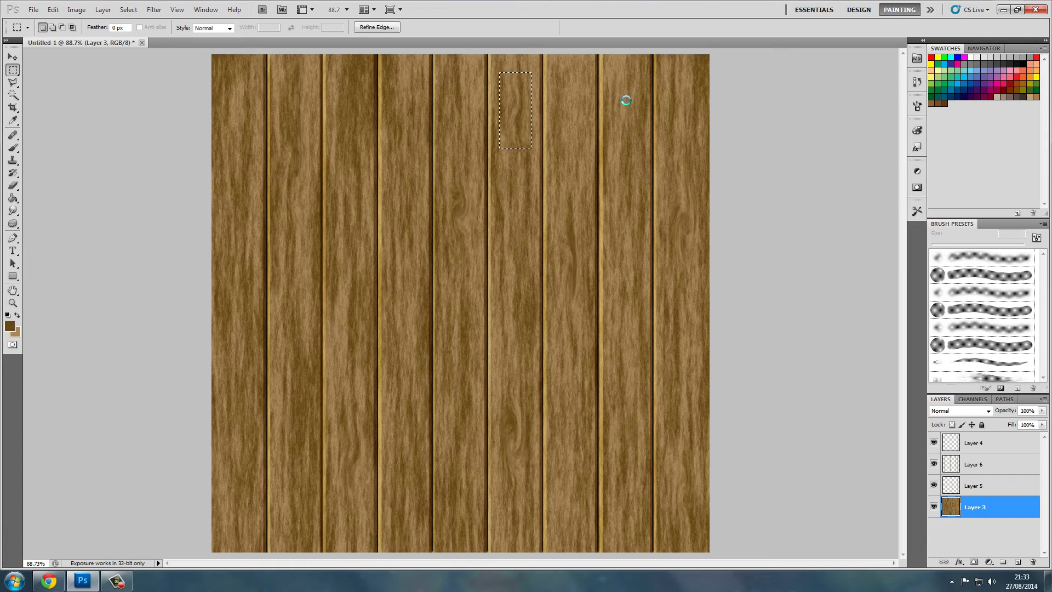
pyautogui.hotkey('ctrl', 'd')
pyautogui.moveTo(647, 181); pyautogui.dragTo(645, 180)
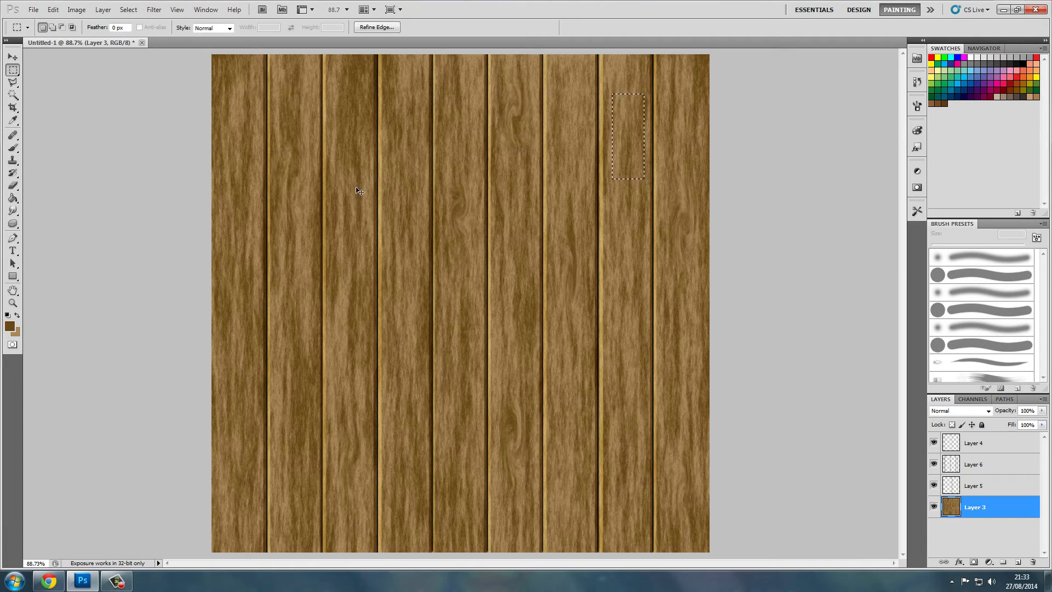
pyautogui.hotkey('ctrl', 'f')
pyautogui.hotkey('ctrl', 'd')
pyautogui.moveTo(336, 94); pyautogui.dragTo(361, 130)
pyautogui.moveTo(254, 545); pyautogui.dragTo(253, 544)
pyautogui.hotkey('ctrl', 'f')
pyautogui.hotkey('ctrl', 'd')
pyautogui.moveTo(227, 427); pyautogui.dragTo(253, 464)
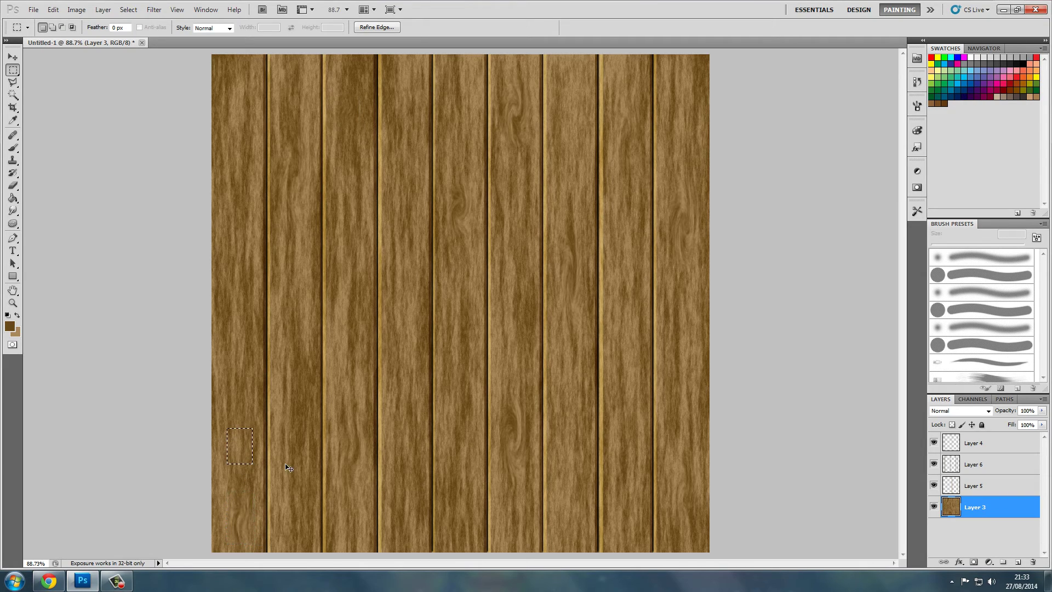
pyautogui.hotkey('ctrl', 'f')
pyautogui.hotkey('ctrl', 'f')
pyautogui.hotkey('ctrl', 'd')
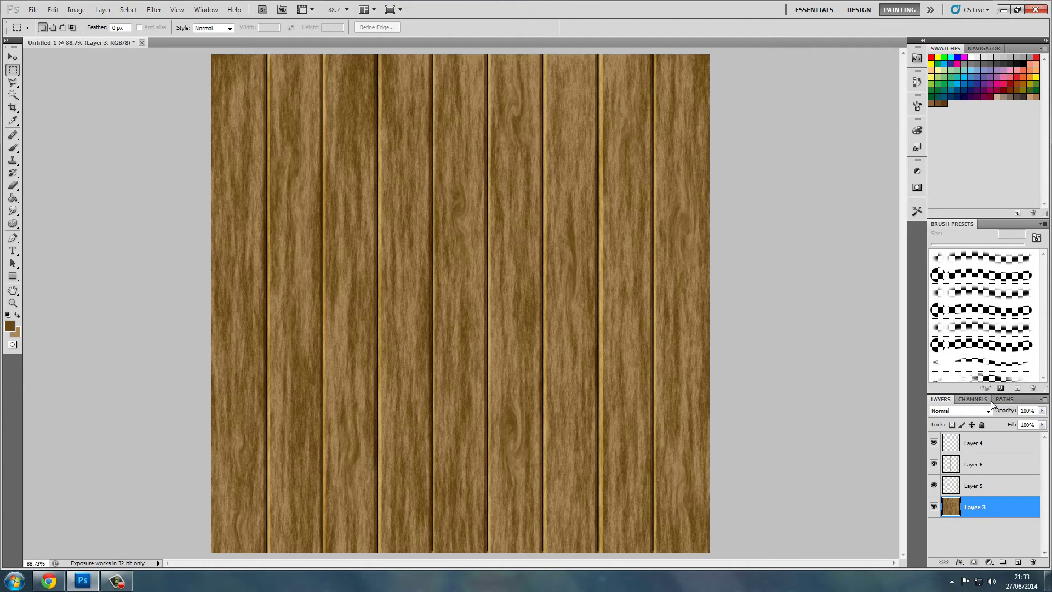
# Step: Merge all layers into Layer 4 and apply Brightness -31, Contrast 20
pyautogui.keyDown('shift'); pyautogui.click(1016, 446); pyautogui.keyUp('shift')
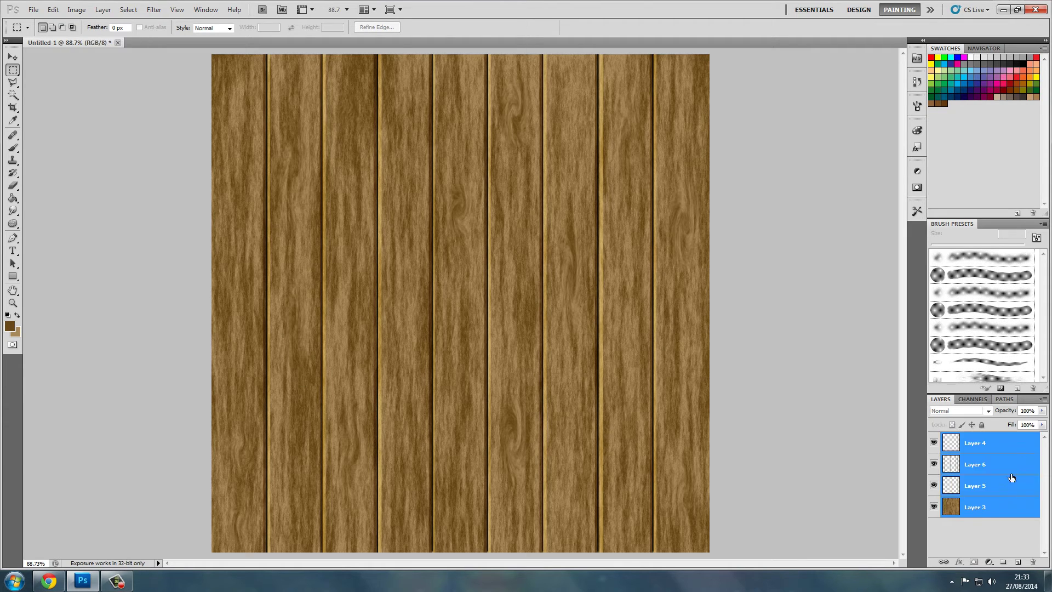
pyautogui.hotkey('ctrl', 'e')
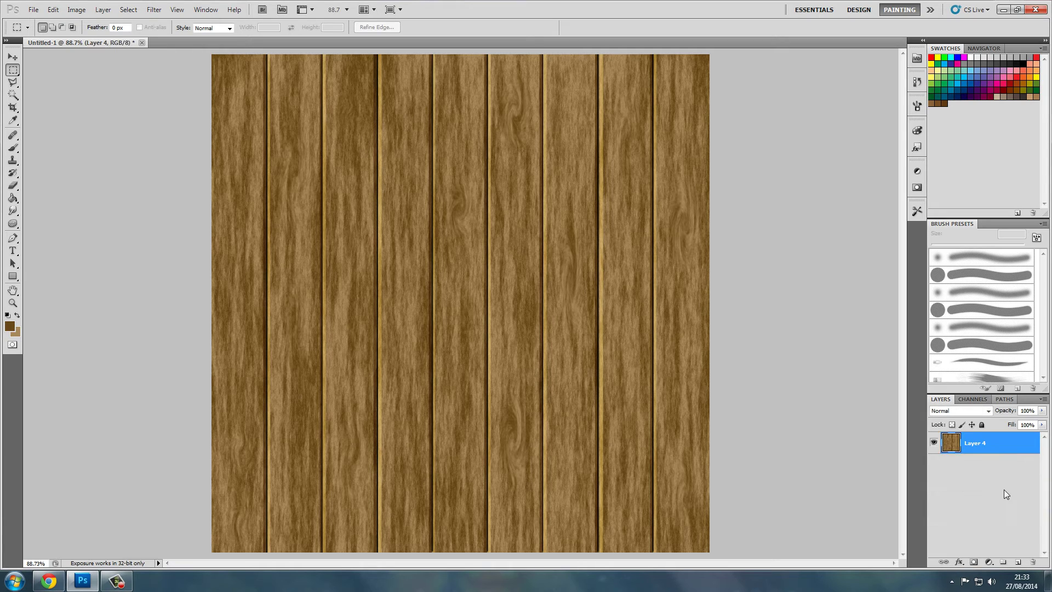
pyautogui.click(76, 10)
pyautogui.moveTo(95, 37)
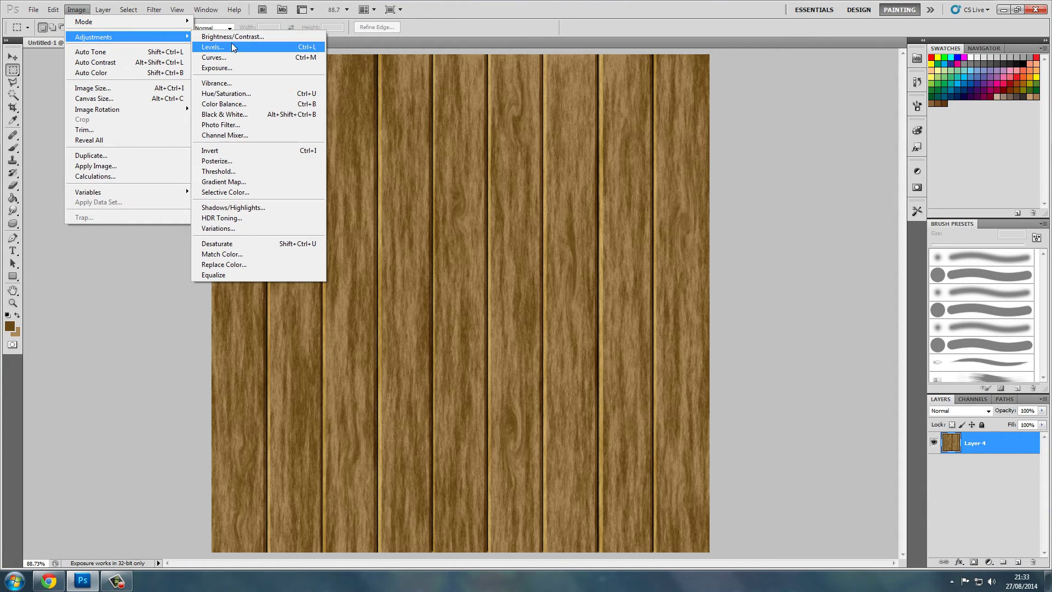
pyautogui.click(233, 37)
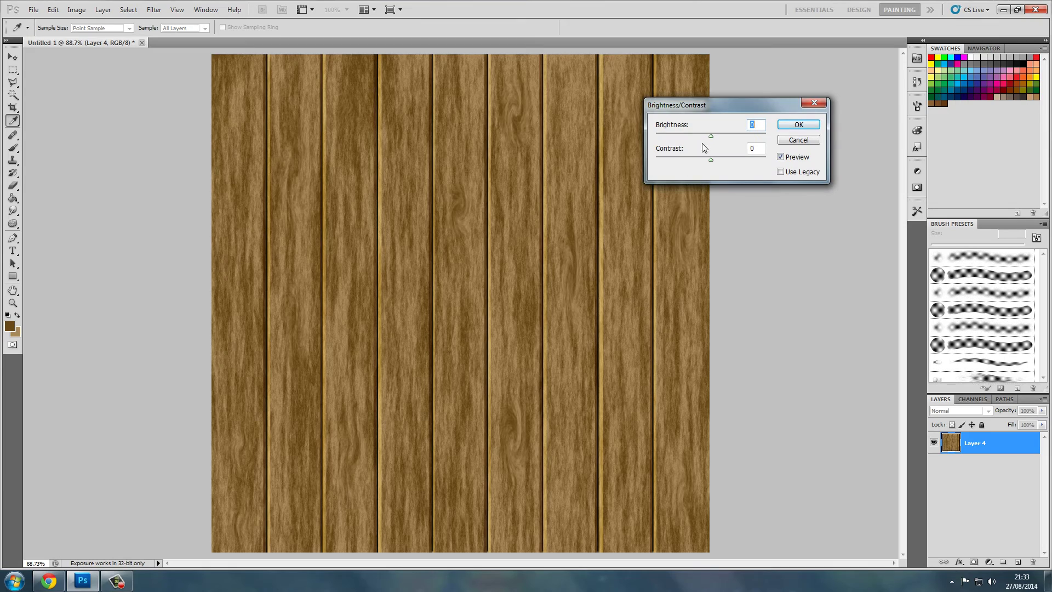
pyautogui.moveTo(710, 136)
pyautogui.mouseDown()
pyautogui.moveTo(690, 138)
pyautogui.moveTo(732, 159)
pyautogui.moveTo(705, 158)
pyautogui.moveTo(721, 158)
pyautogui.moveTo(699, 138)
pyautogui.mouseUp()
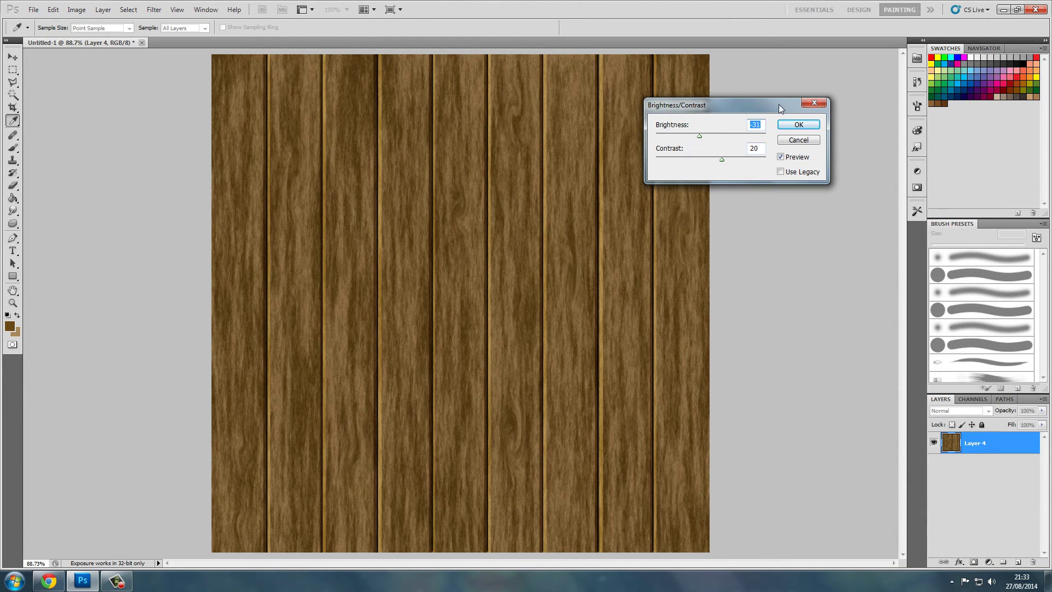
pyautogui.click(797, 126)
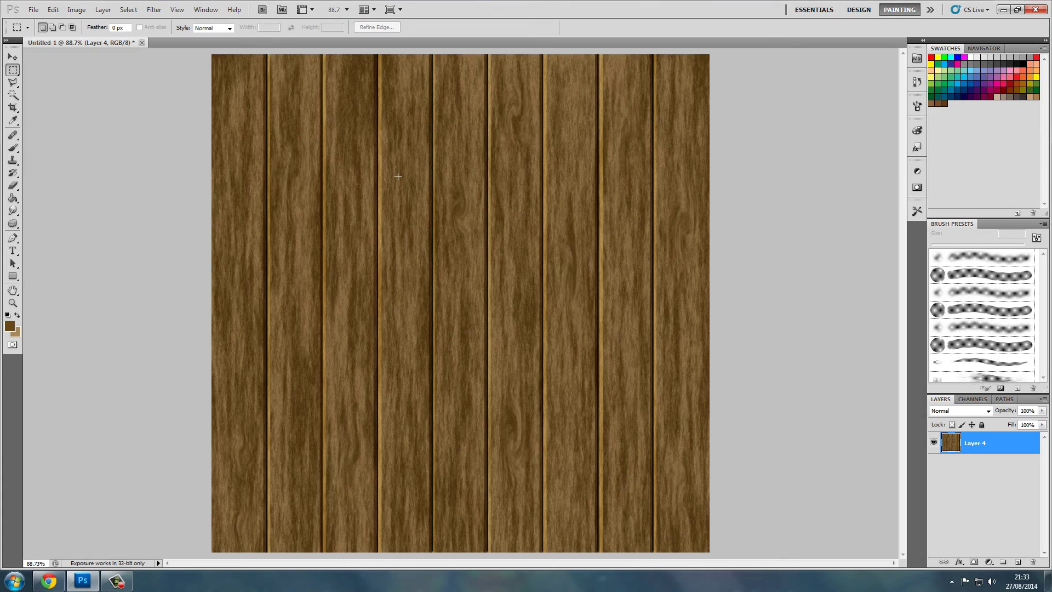
# Step: Add a new layer filled with Render > Clouds above the wood
pyautogui.click(1022, 563)
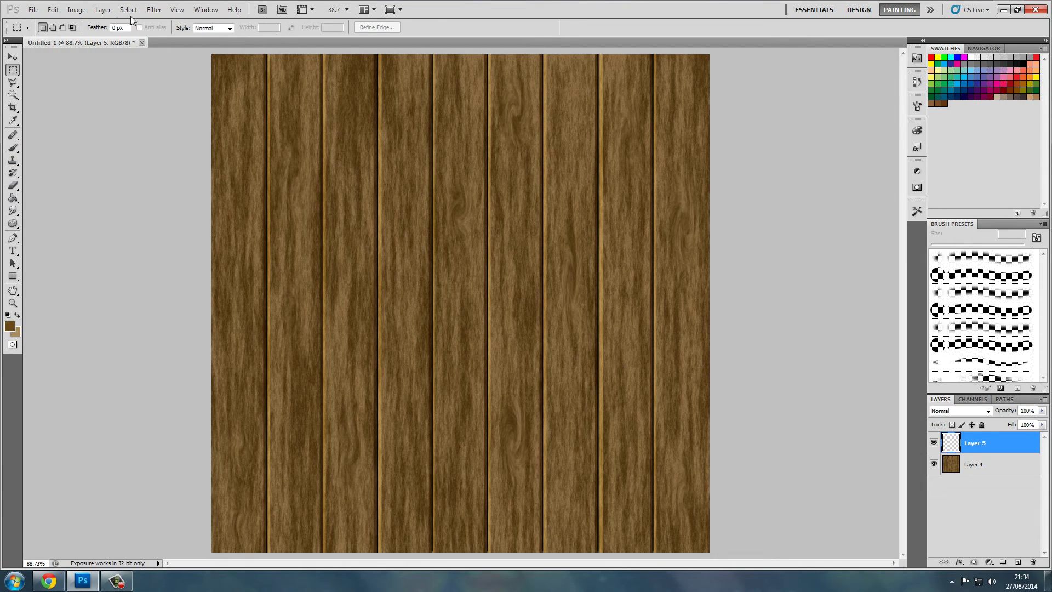
pyautogui.click(154, 9)
pyautogui.moveTo(174, 164)
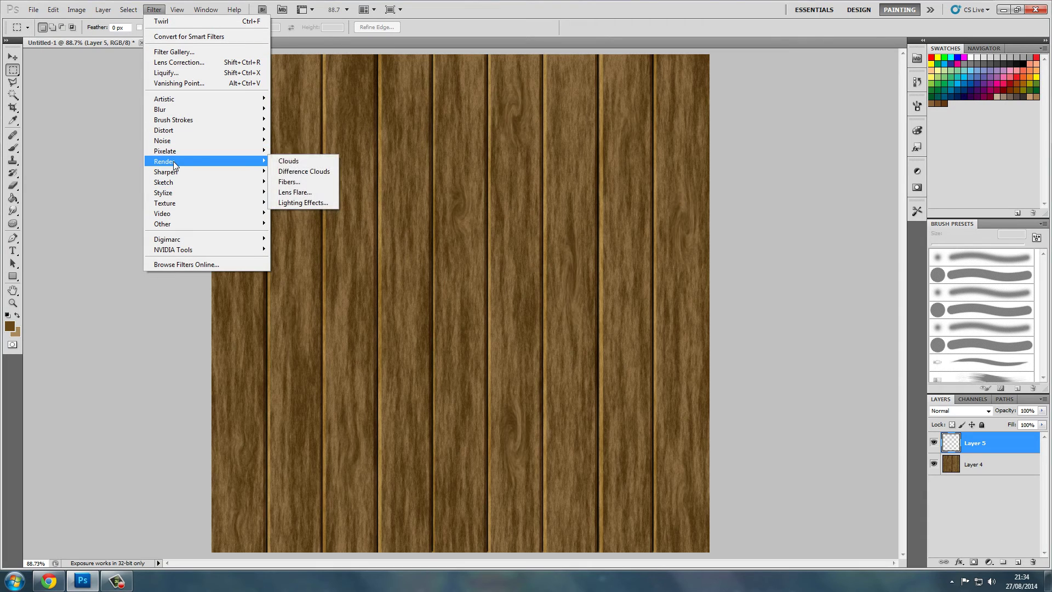
pyautogui.click(289, 162)
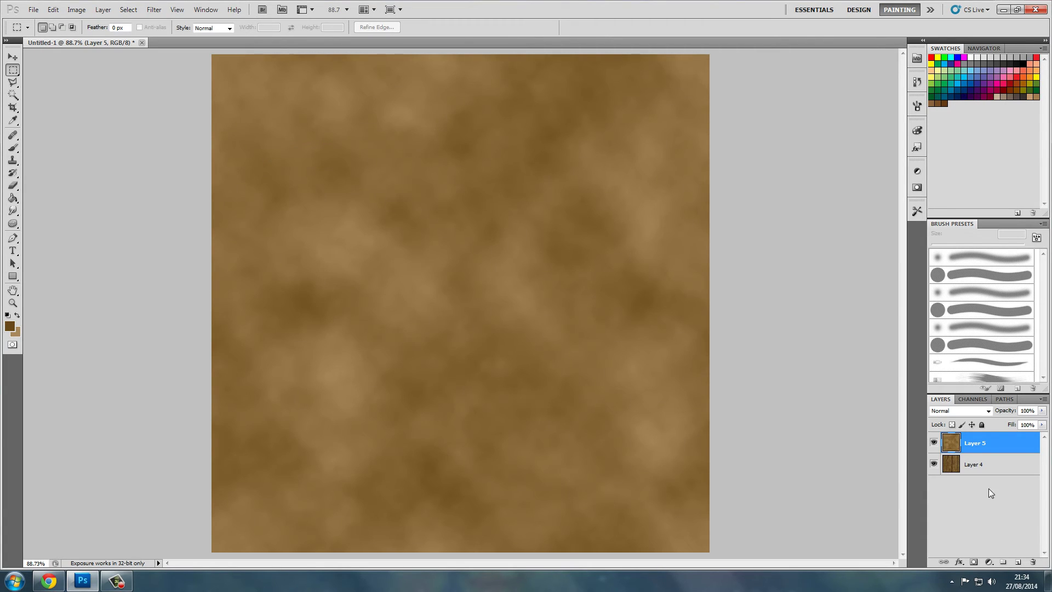
# Step: Set the cloud layer's blend mode to Overlay after trying Darken, Lighten and Soft Light
pyautogui.click(987, 410)
pyautogui.click(958, 161)
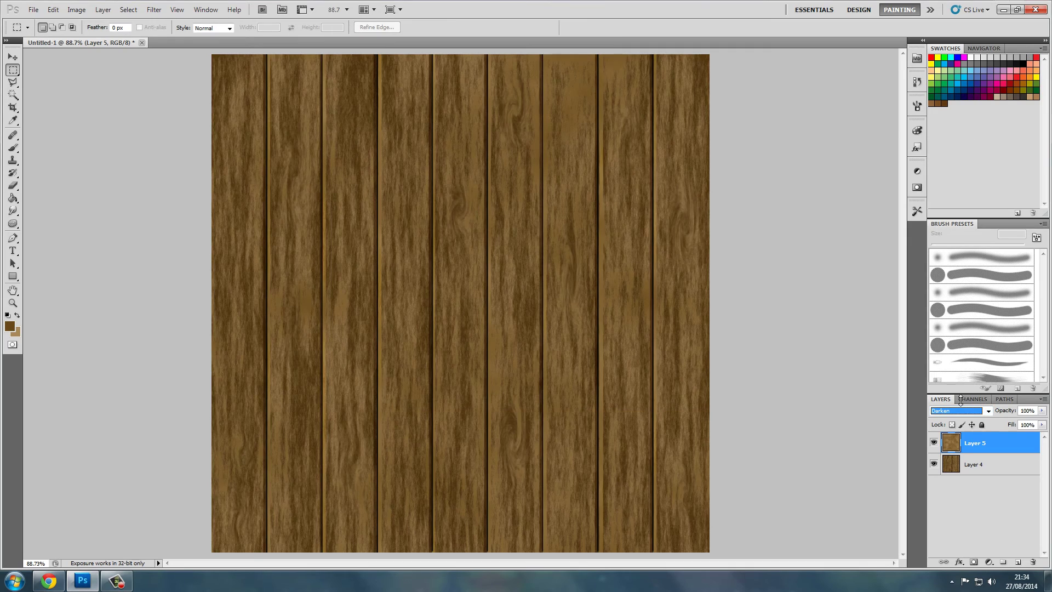
pyautogui.press('Down')
pyautogui.press('Down')
pyautogui.press('Down')
pyautogui.press('Down')
pyautogui.press('Down')
pyautogui.press('Up')
pyautogui.press('Down')
pyautogui.press('Down')
pyautogui.press('Down')
pyautogui.press('Down')
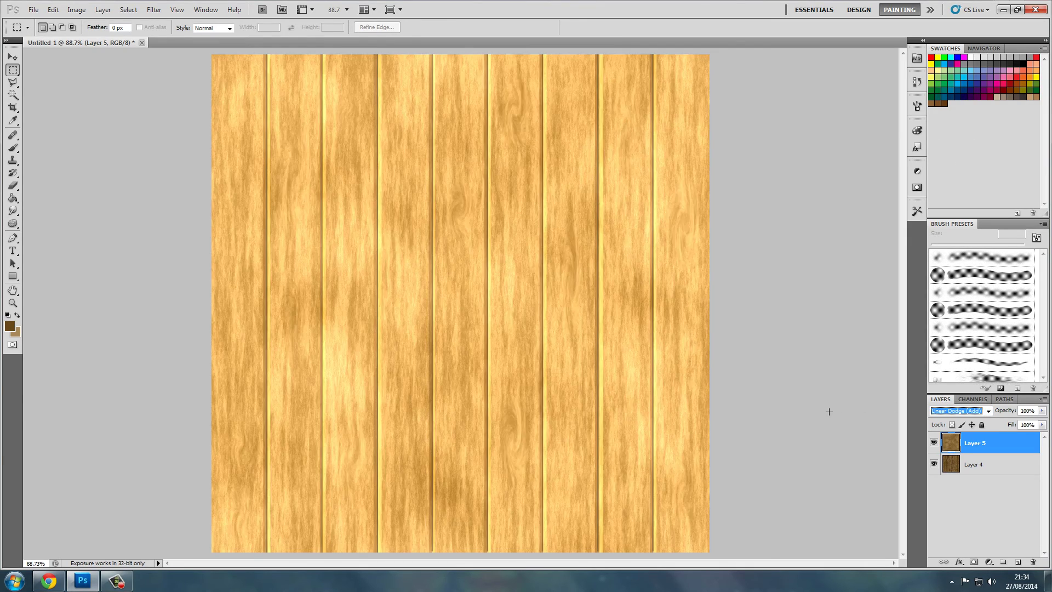
pyautogui.press('Up')
pyautogui.press('Down')
pyautogui.press('Down')
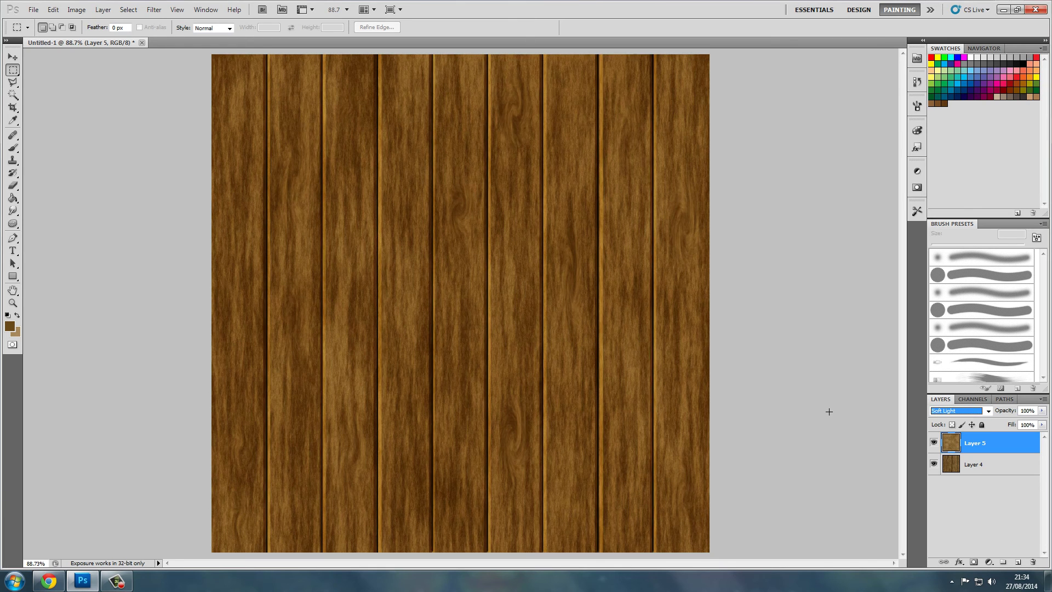
pyautogui.press('Up')
pyautogui.press('Up')
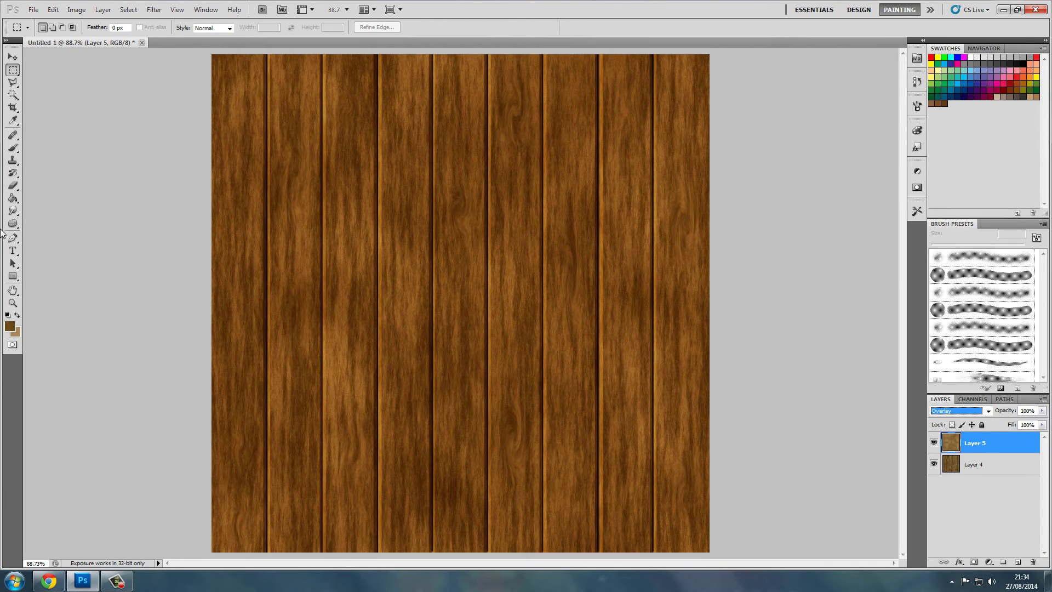
pyautogui.click(14, 187)
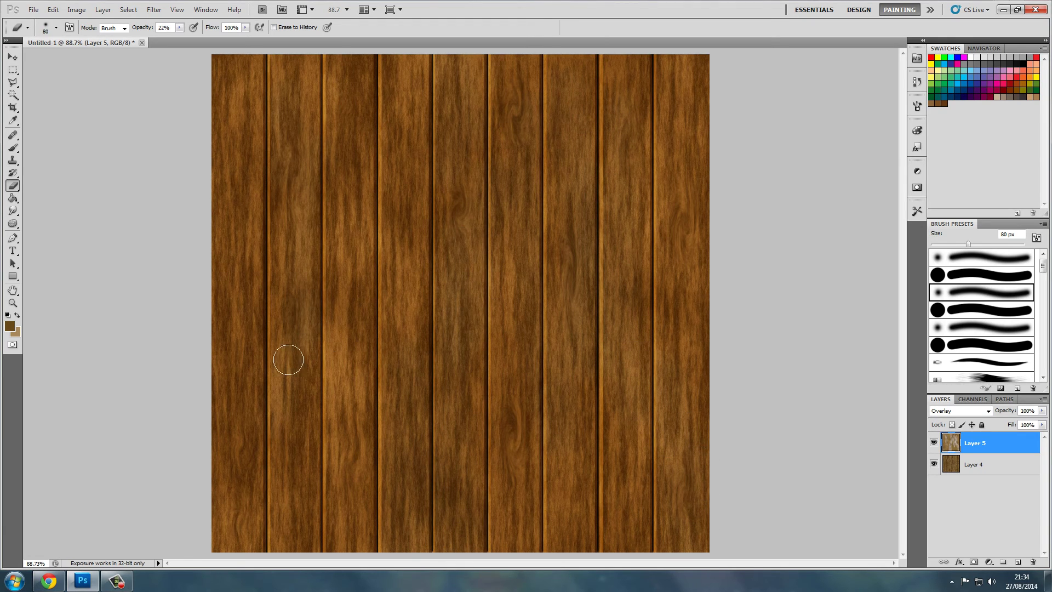
# Step: Toggle the cloud layer's visibility to compare, then restore Photoshop to full screen
pyautogui.click(934, 442)
pyautogui.click(934, 442)
pyautogui.click(934, 443)
pyautogui.click(934, 442)
pyautogui.click(935, 442)
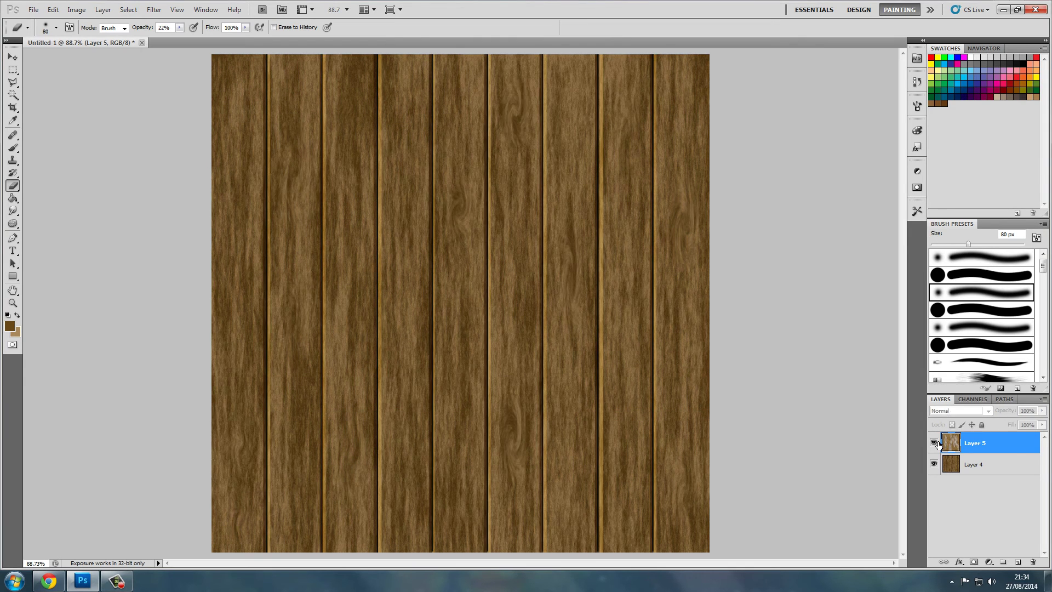
pyautogui.click(934, 443)
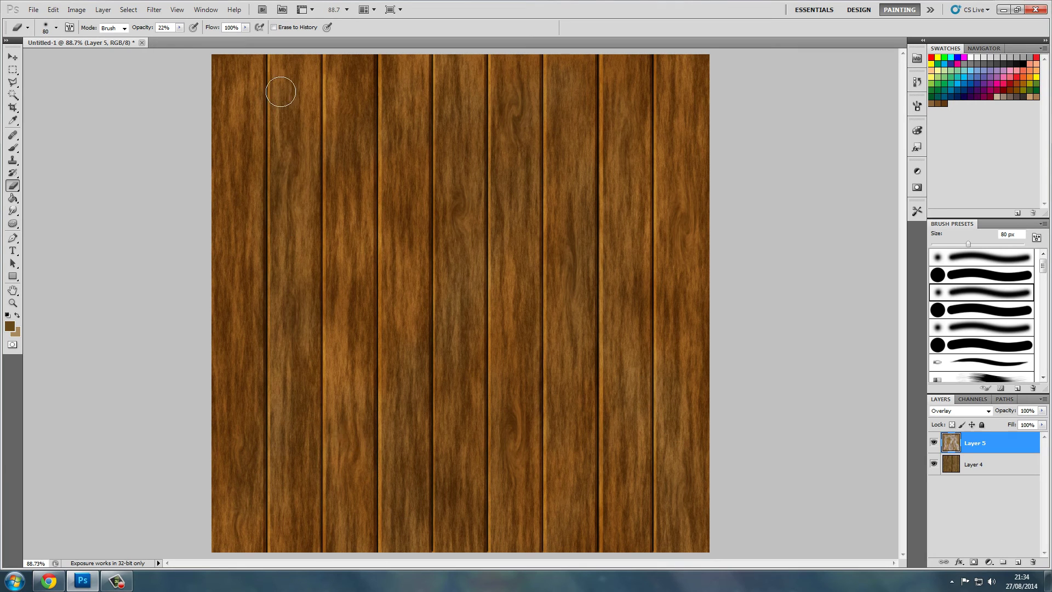
pyautogui.doubleClick(641, 16)
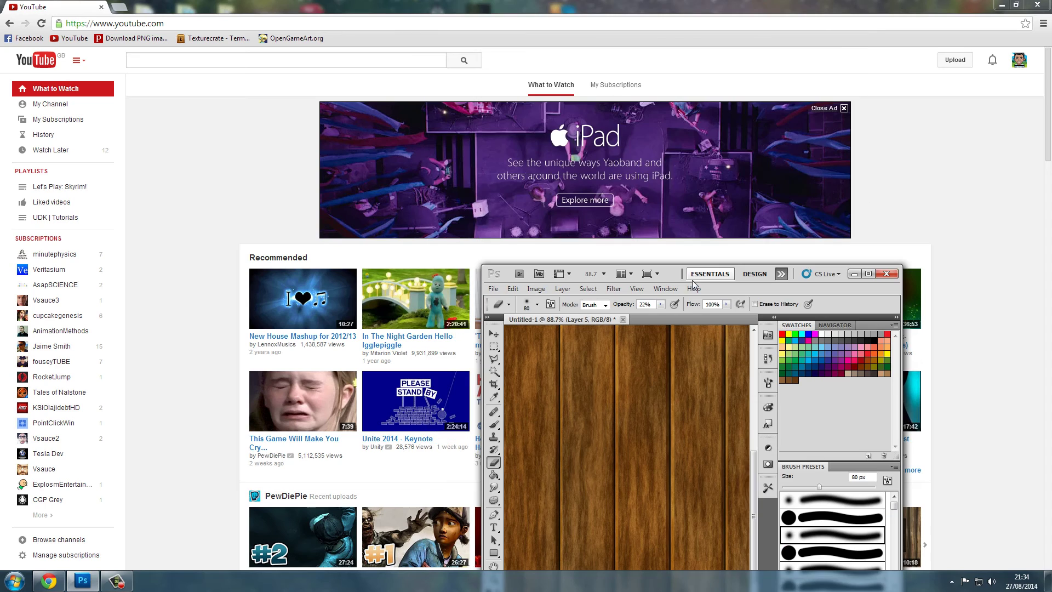
pyautogui.press('super+Up')
pyautogui.scroll(-2, 475, 317)
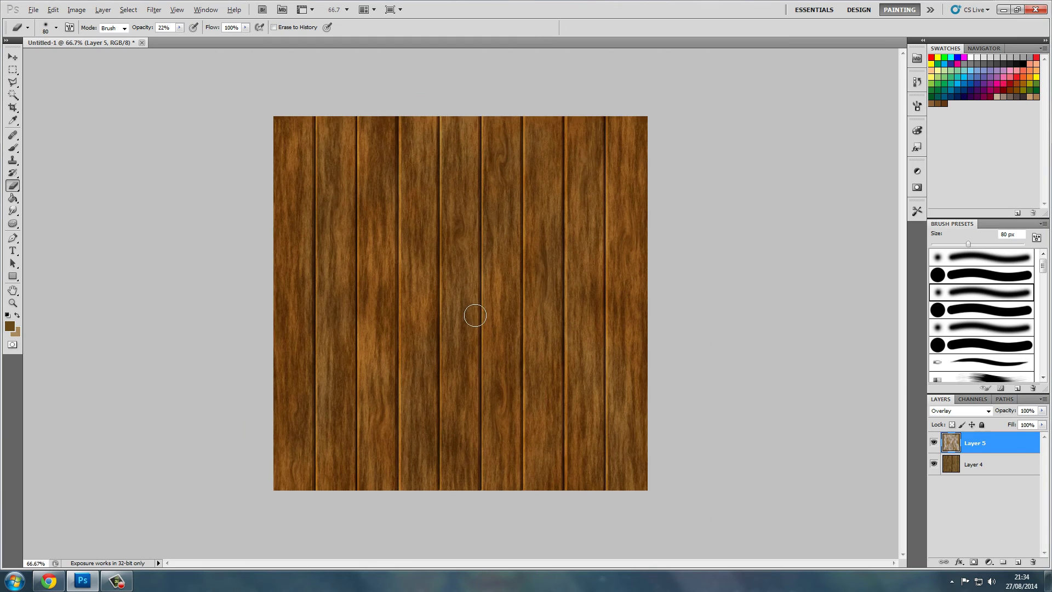
pyautogui.scroll(2, 474, 312)
pyautogui.scroll(-1, 481, 322)
pyautogui.scroll(-1, 494, 333)
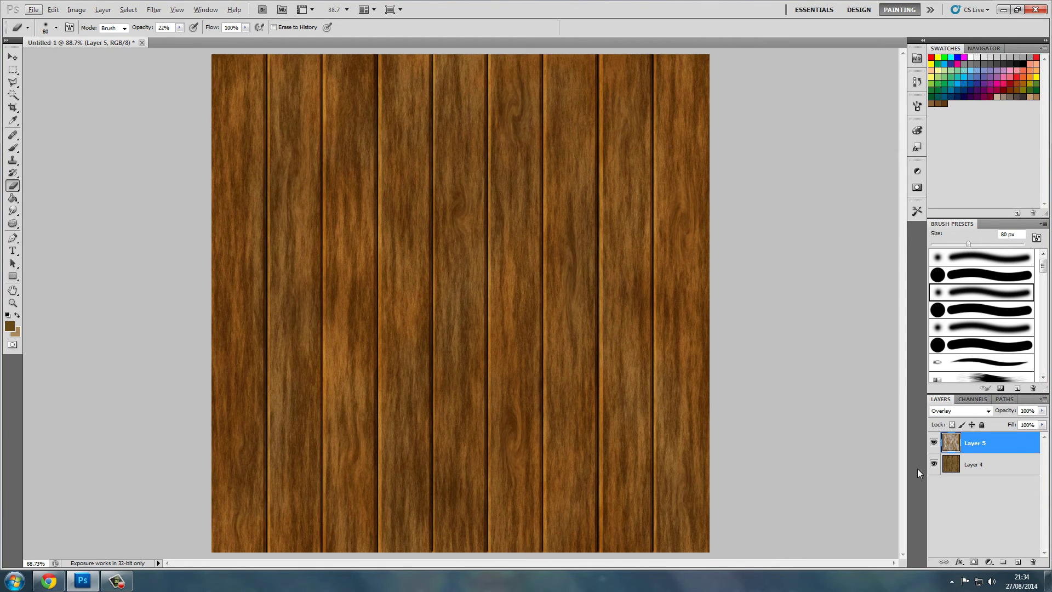
# Step: Add Layer 6 and draw a small elliptical selection at the third plank's top
pyautogui.click(1020, 562)
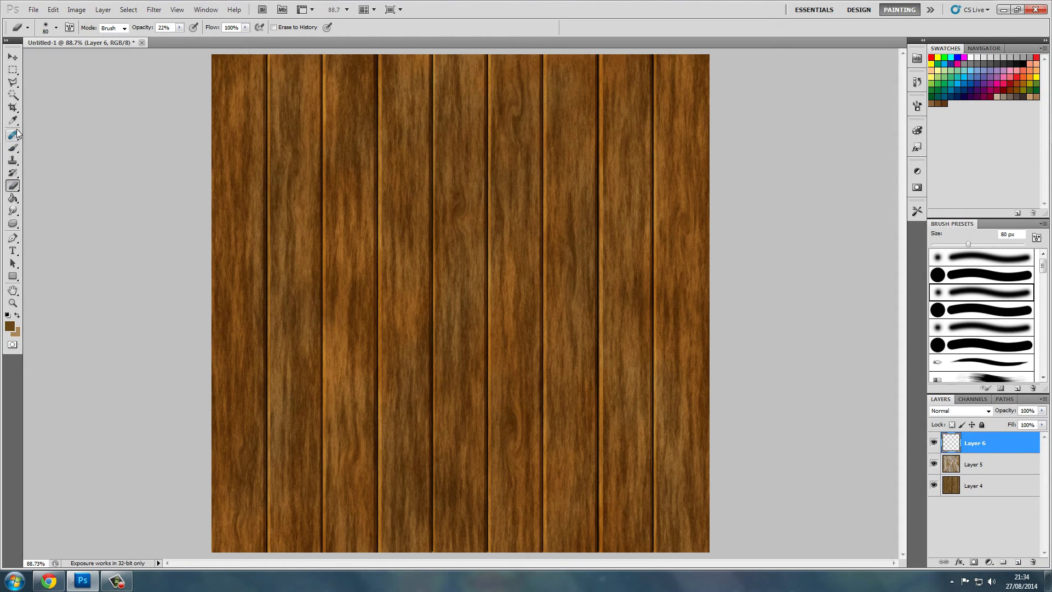
pyautogui.click(13, 70)
pyautogui.click(70, 79)
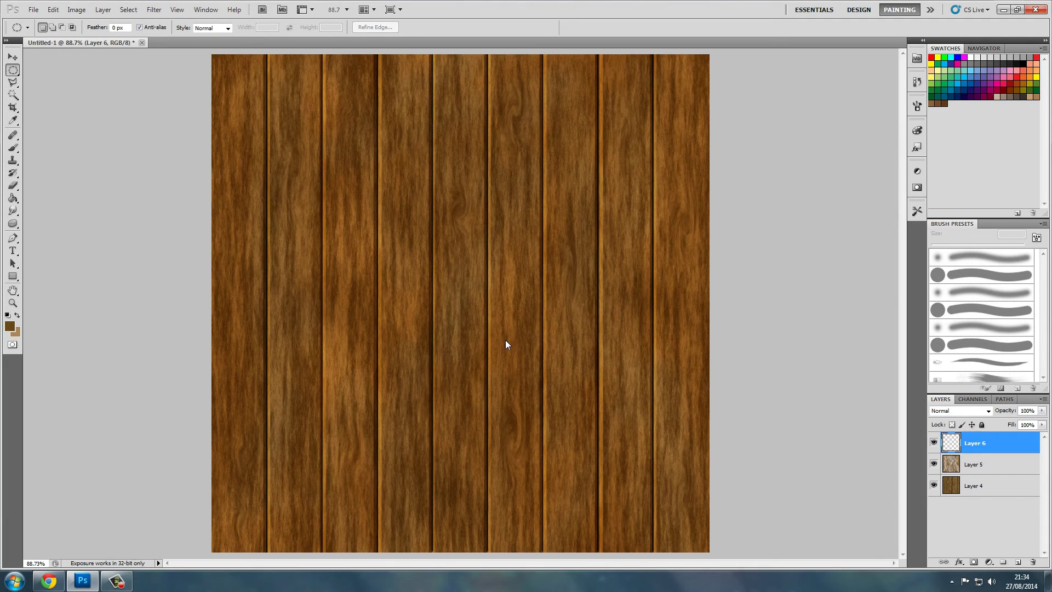
pyautogui.scroll(3, 355, 161)
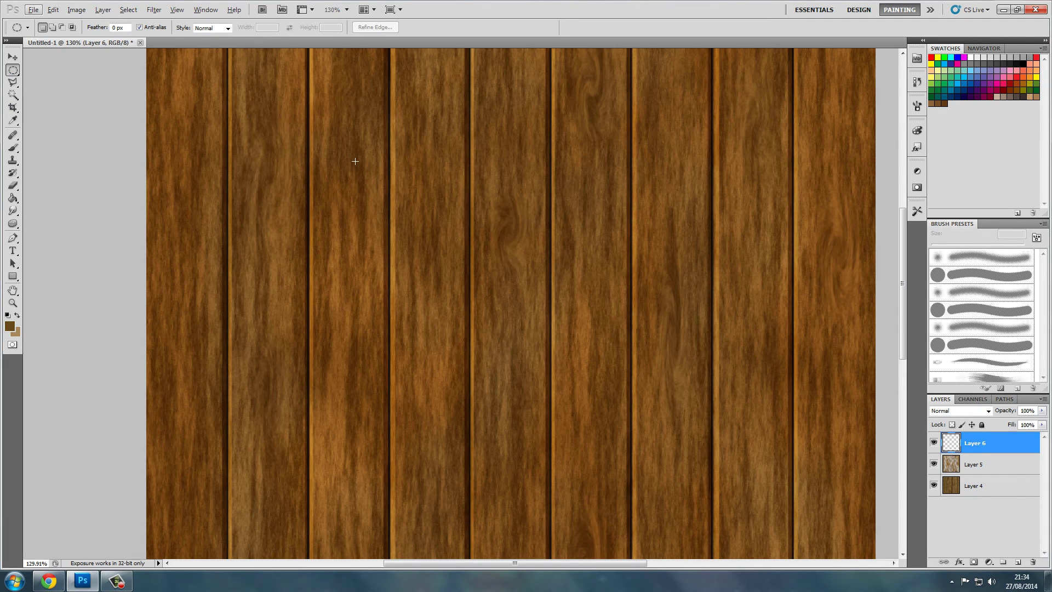
pyautogui.moveTo(901, 262); pyautogui.dragTo(899, 222)
pyautogui.scroll(3, 330, 209)
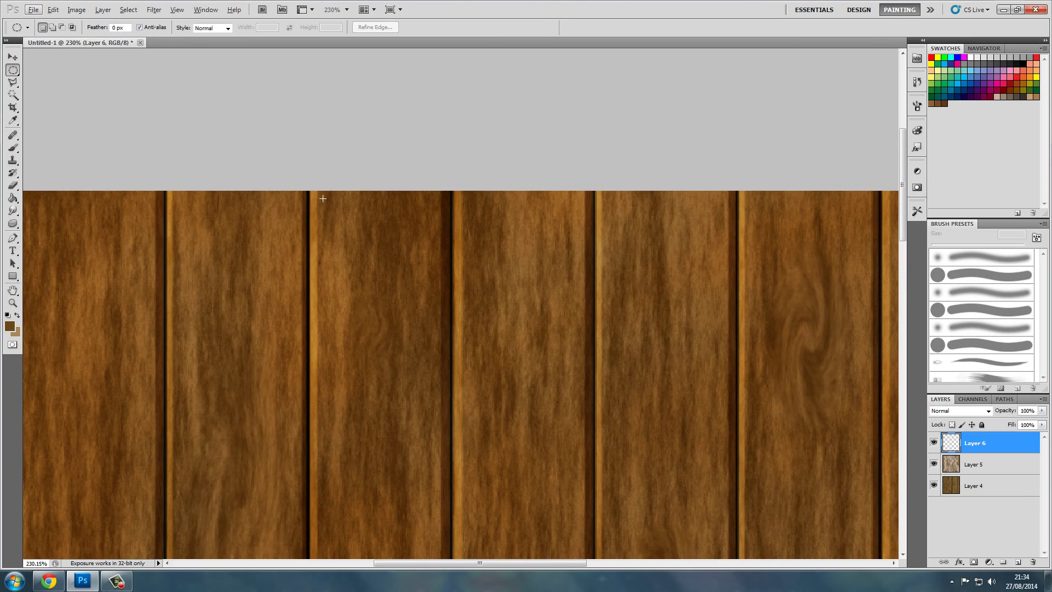
pyautogui.moveTo(323, 199); pyautogui.dragTo(335, 211)
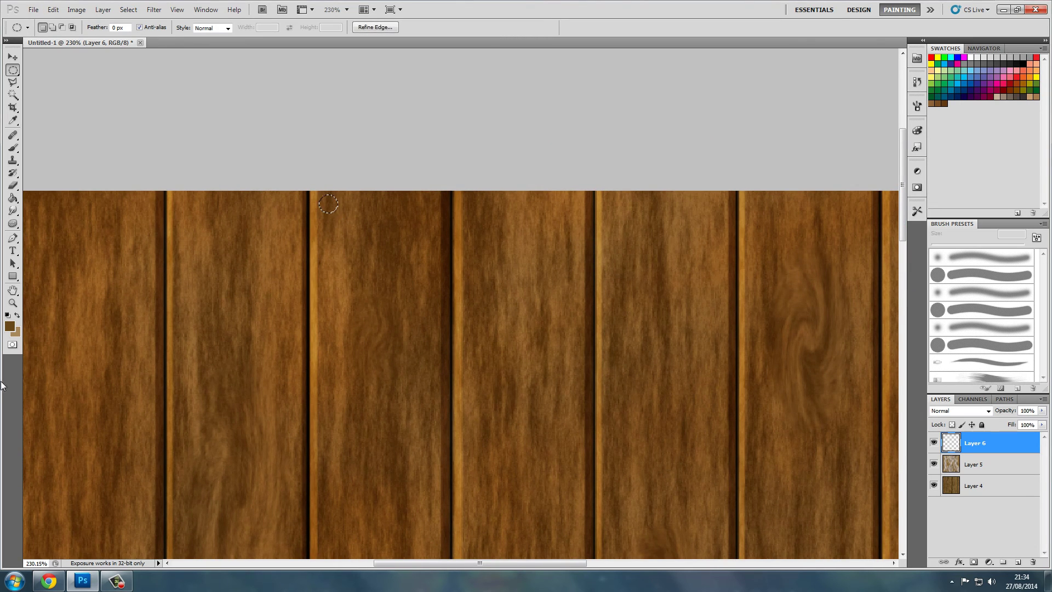
# Step: Fill the circular selection with near-black #1b1b1b using the Paint Bucket
pyautogui.press('i')
pyautogui.click(552, 263)
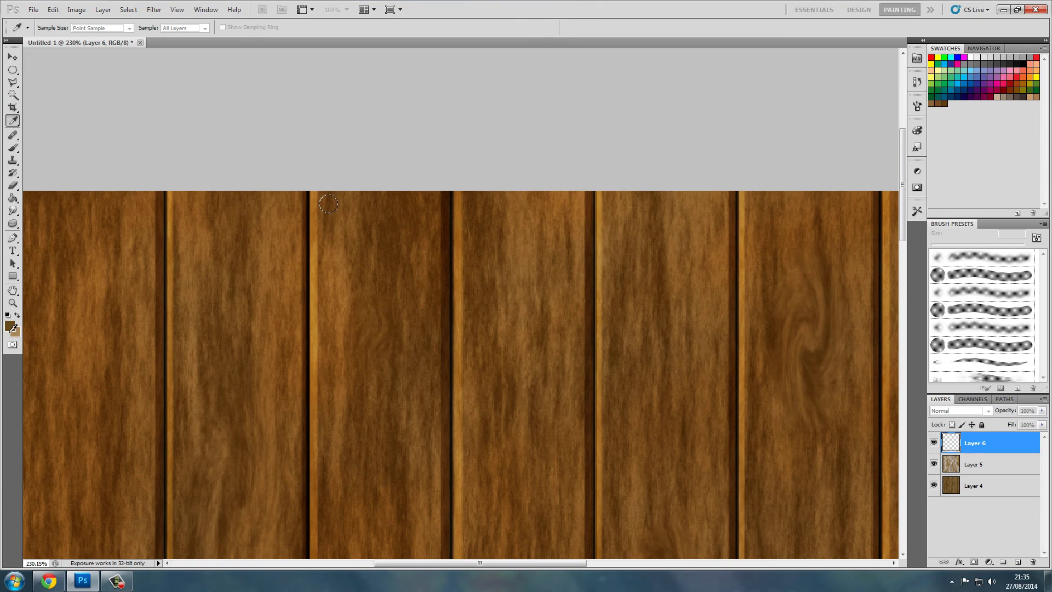
pyautogui.click(9, 326)
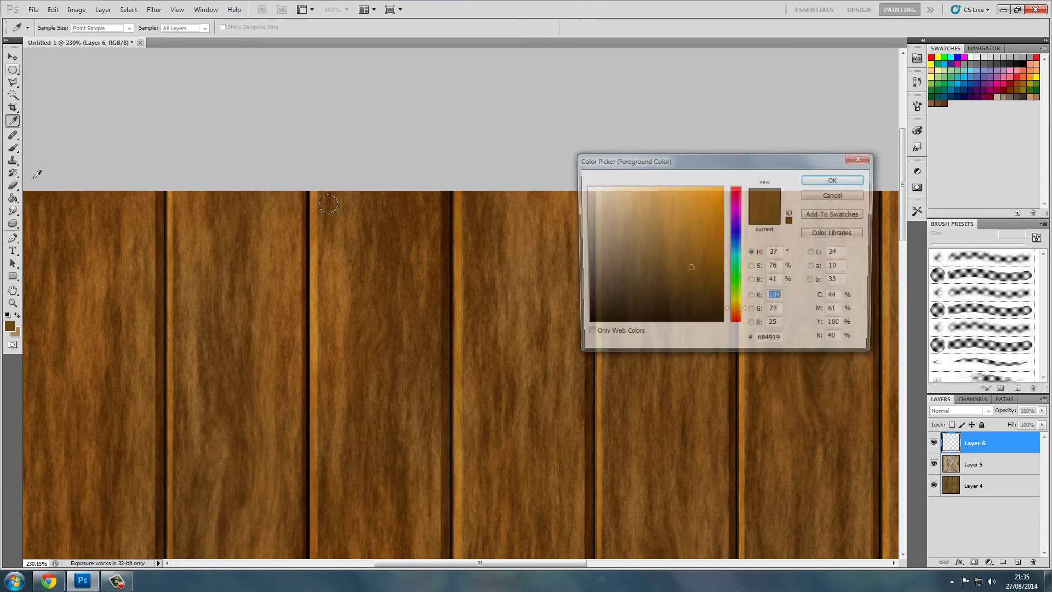
pyautogui.moveTo(630, 309)
pyautogui.mouseDown()
pyautogui.moveTo(582, 327)
pyautogui.moveTo(603, 312)
pyautogui.moveTo(572, 311)
pyautogui.mouseUp()
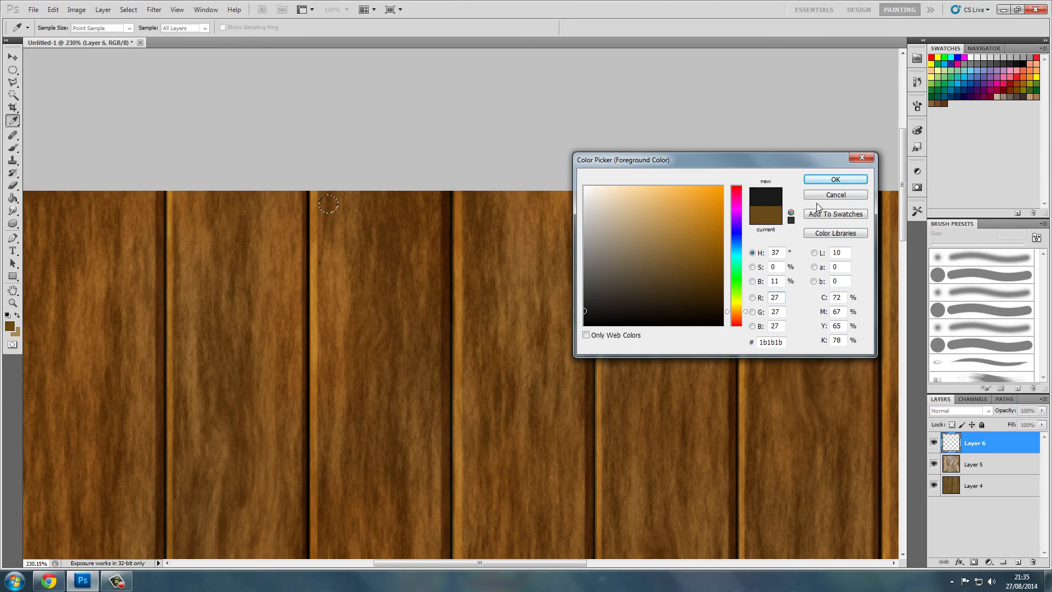
pyautogui.click(834, 180)
pyautogui.press('m')
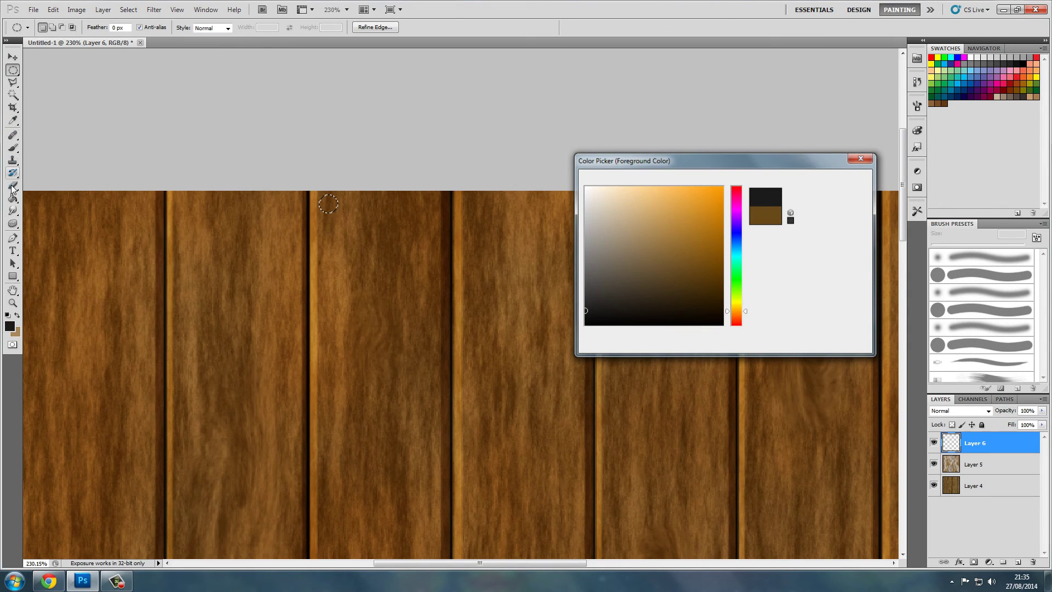
pyautogui.click(12, 198)
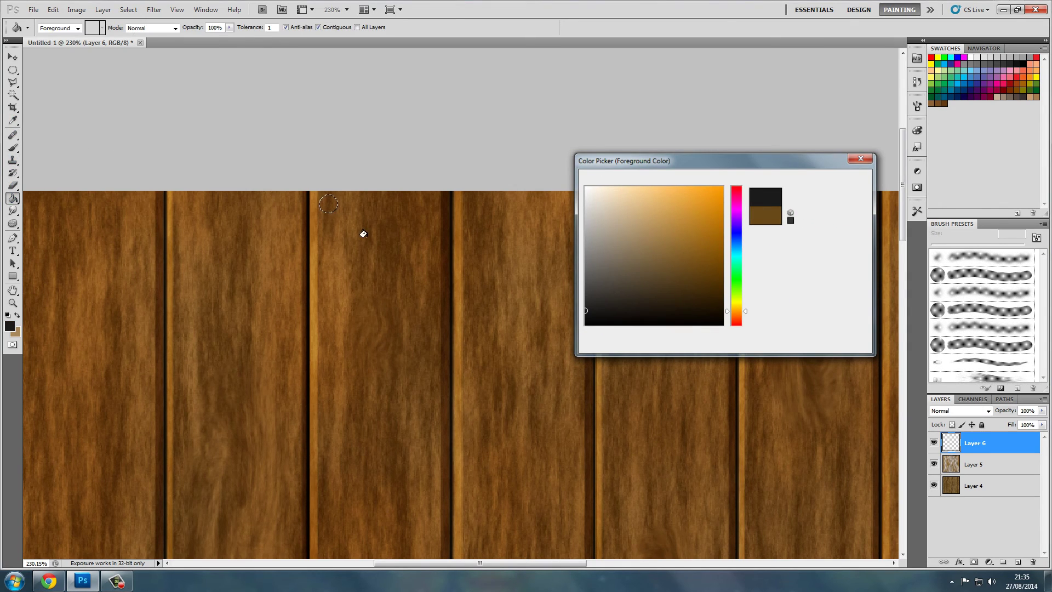
pyautogui.click(330, 208)
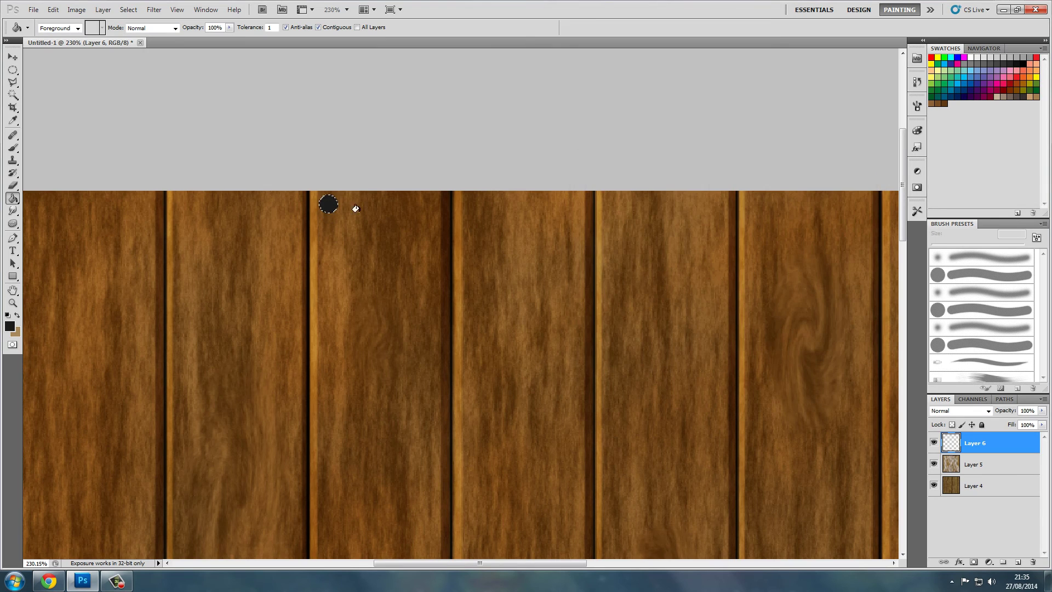
# Step: Set the foreground colour to white in the Color Picker
pyautogui.click(11, 327)
pyautogui.click(585, 187)
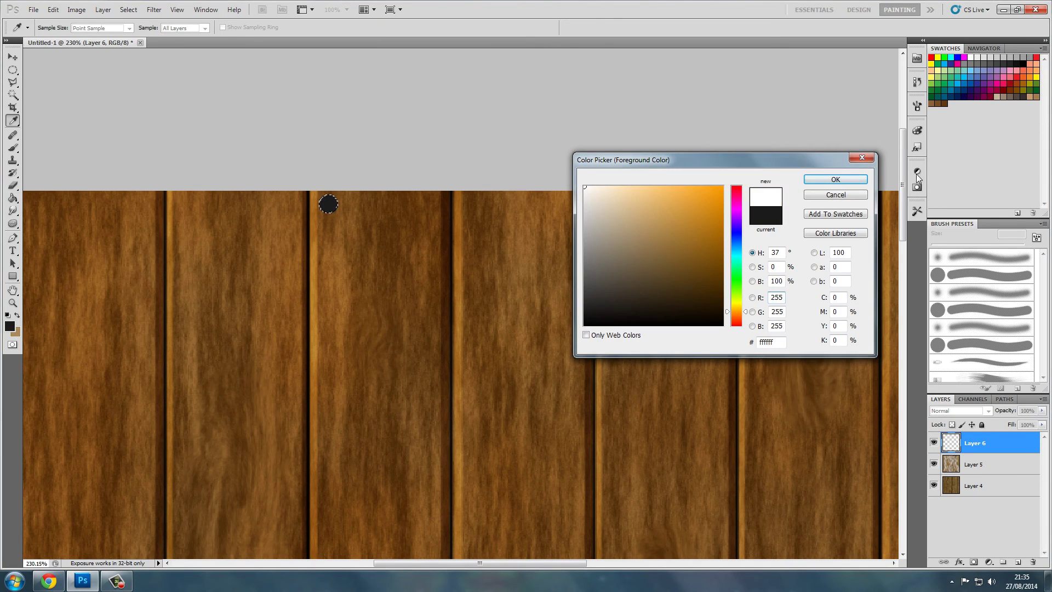
pyautogui.click(836, 179)
pyautogui.scroll(2, 229, 158)
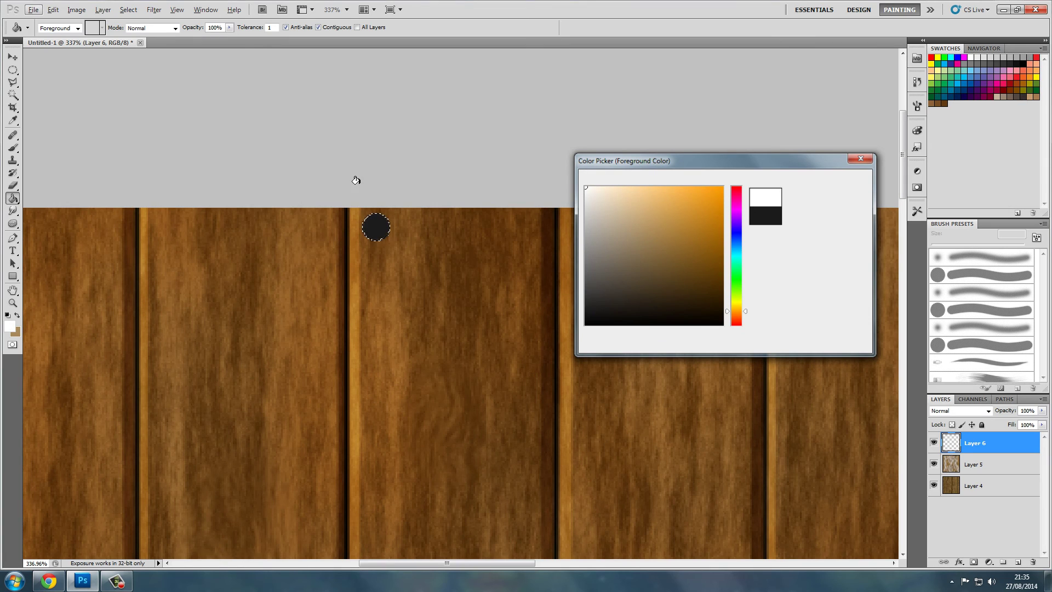
# Step: Switch to the Brush with dark grey #4e4e4e as the foreground colour
pyautogui.click(12, 147)
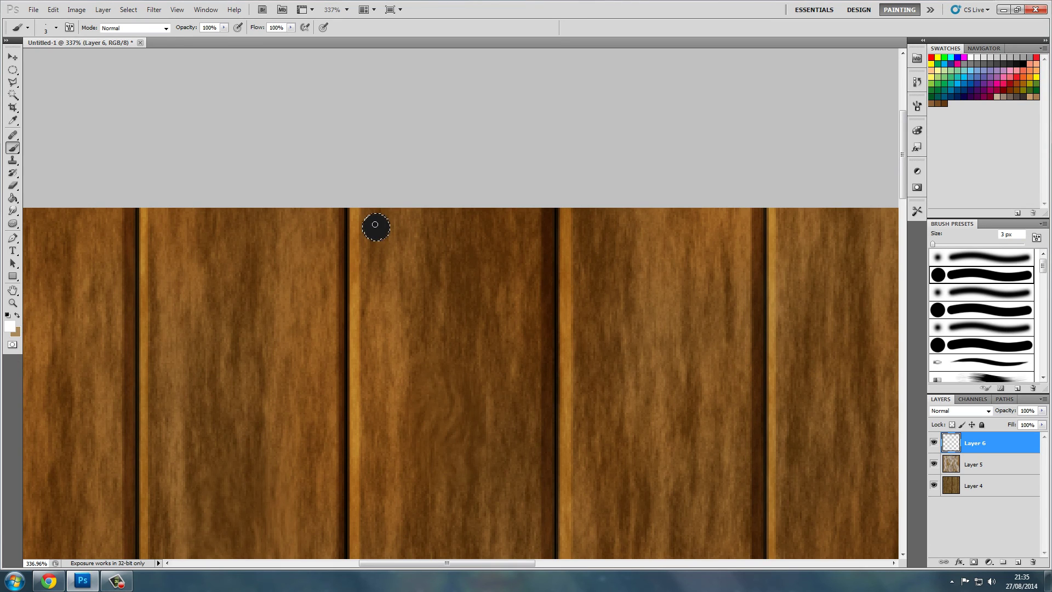
pyautogui.click(10, 327)
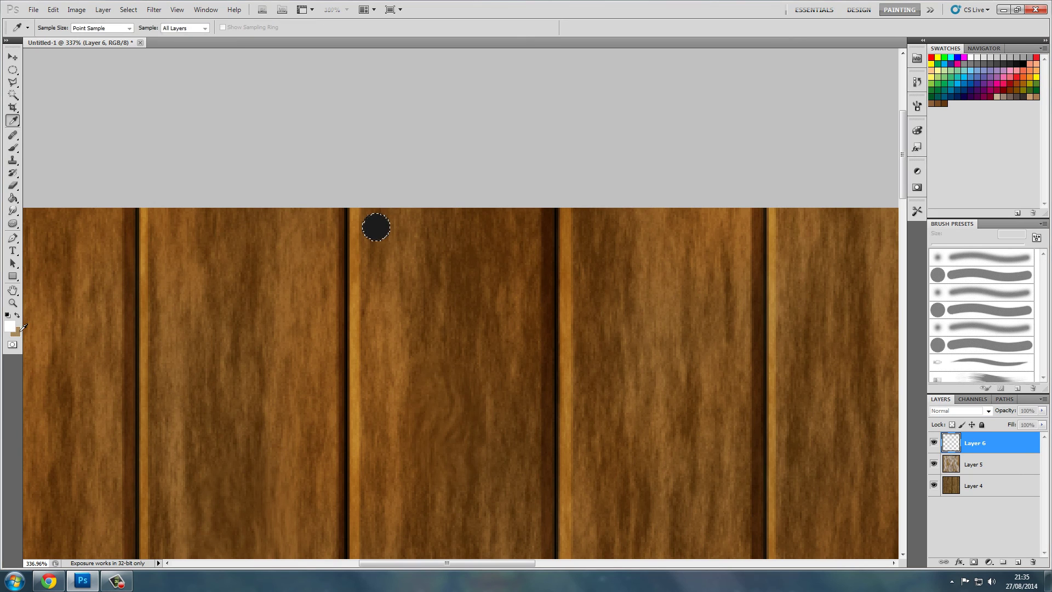
pyautogui.click(585, 283)
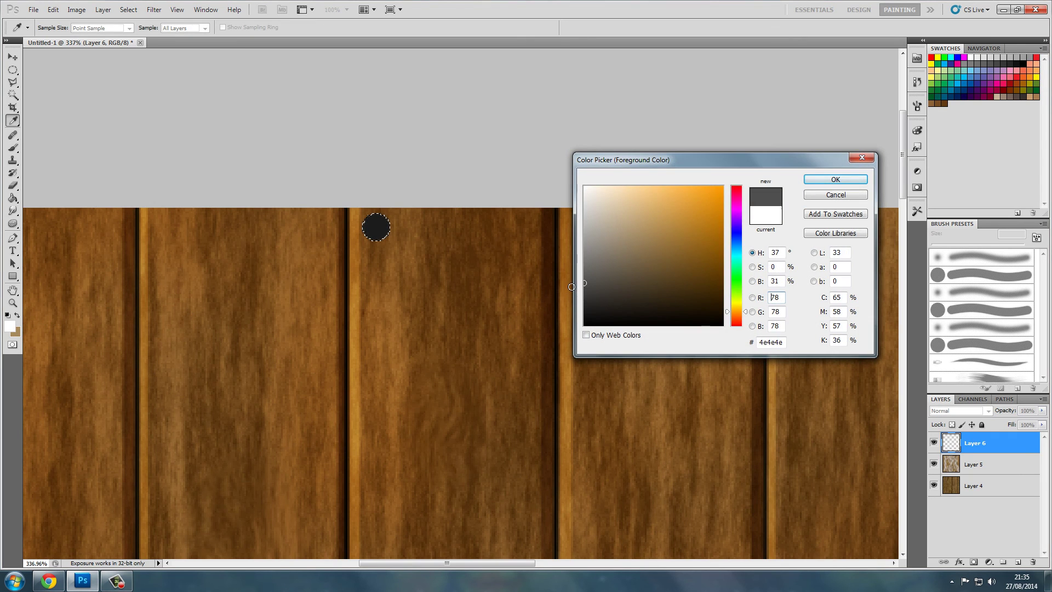
pyautogui.click(835, 179)
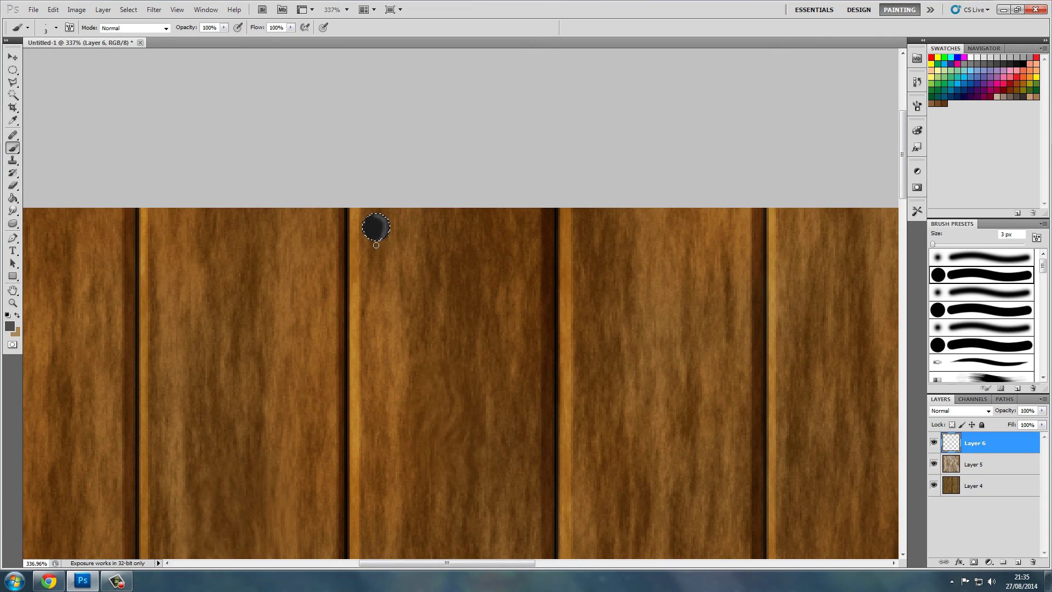
pyautogui.press('i')
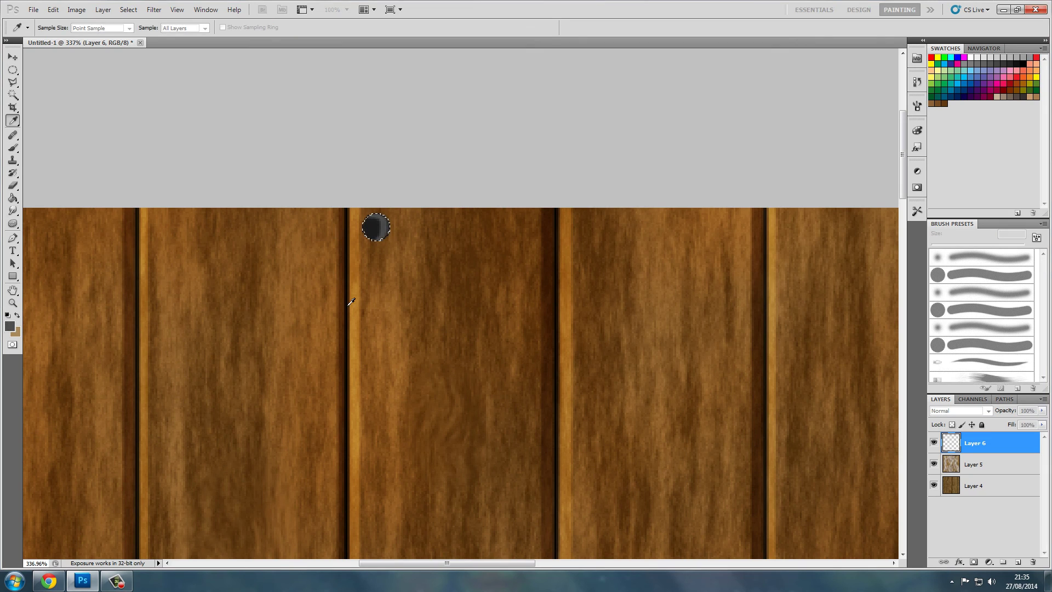
# Step: Make white the foreground colour again and return to the Brush
pyautogui.click(11, 327)
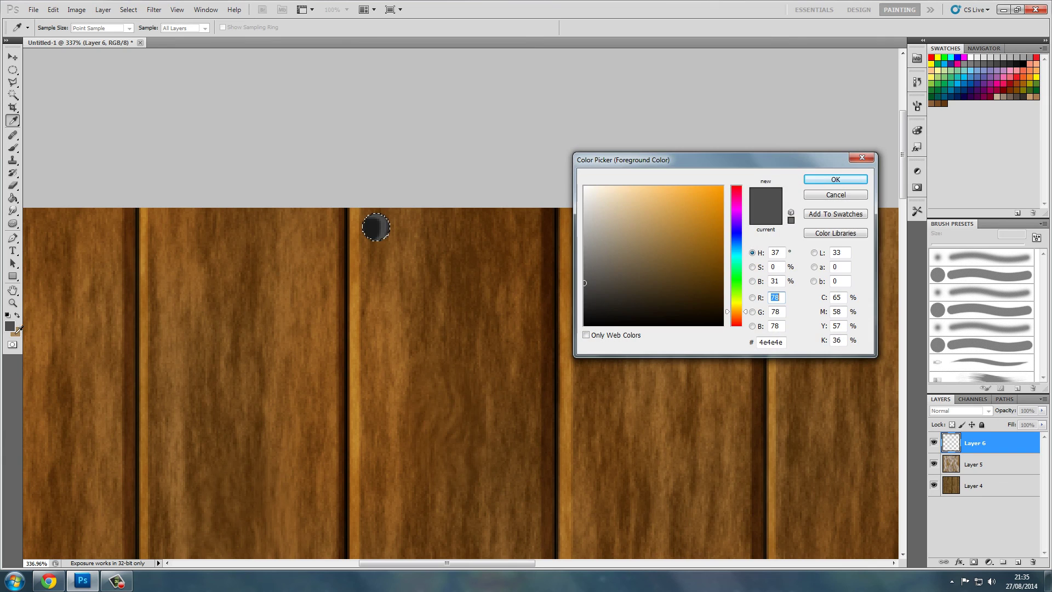
pyautogui.moveTo(622, 278); pyautogui.dragTo(570, 159)
pyautogui.click(842, 180)
pyautogui.press('b')
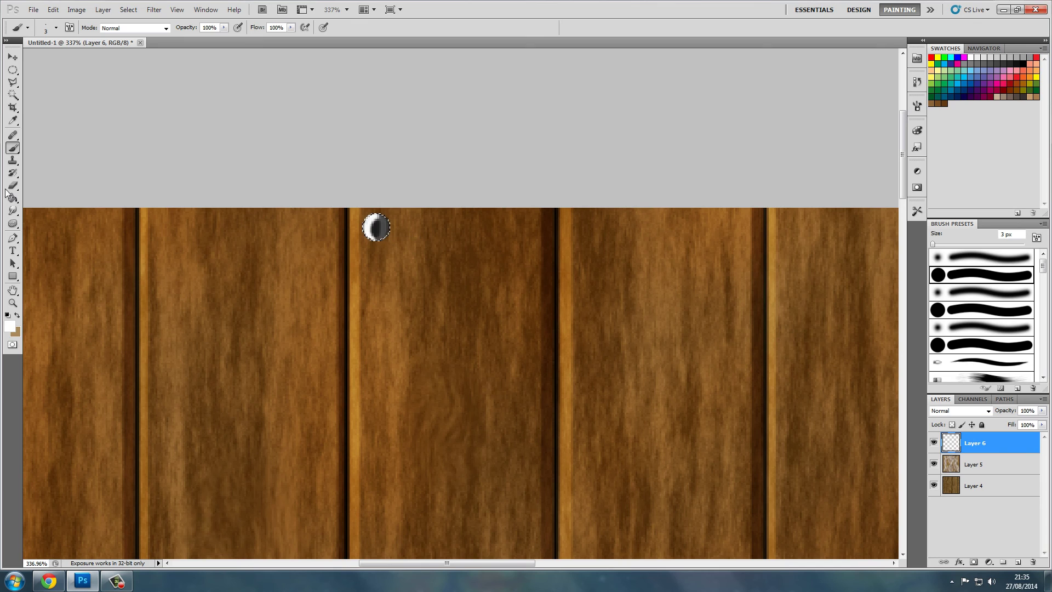
# Step: Smudge the dot's grey and white shading at 10 px, Strength 18%, into a rounded nail head
pyautogui.moveTo(13, 211); pyautogui.dragTo(49, 231)
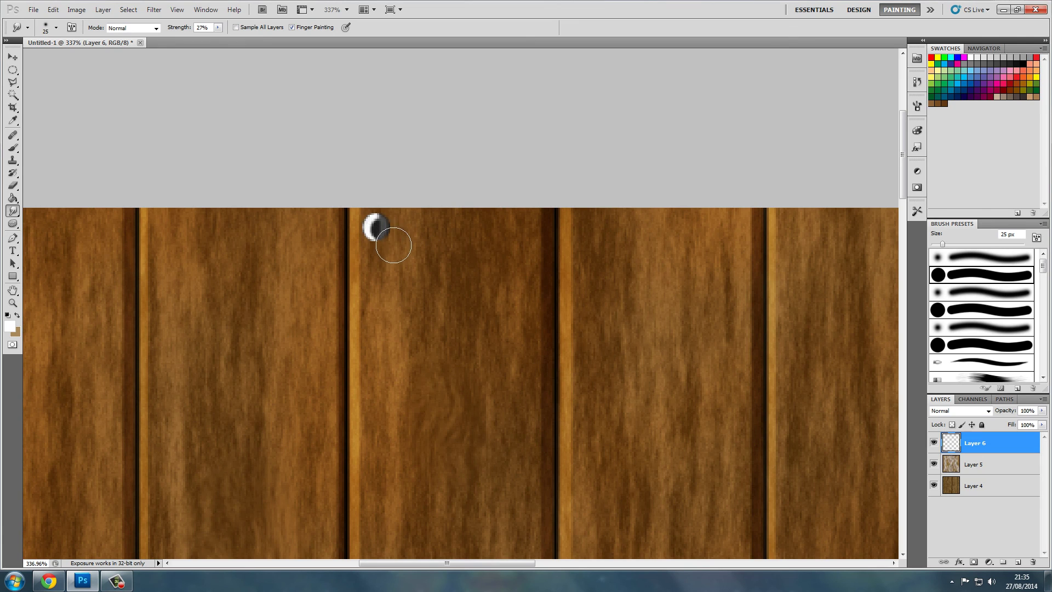
pyautogui.press('[')
pyautogui.press('[')
pyautogui.press('[')
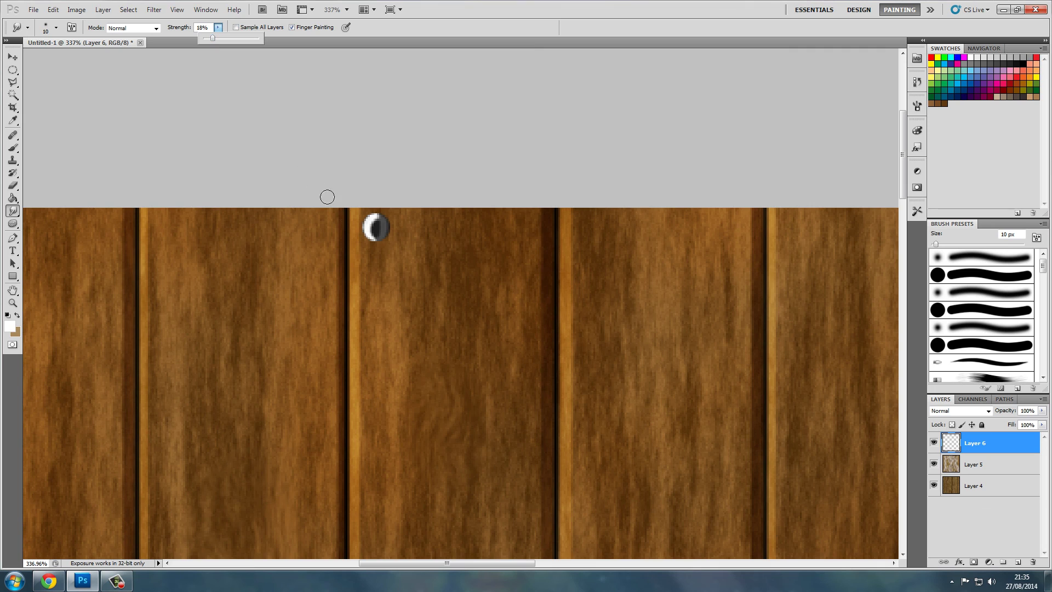
pyautogui.moveTo(366, 226)
pyautogui.mouseDown()
pyautogui.moveTo(370, 235)
pyautogui.moveTo(383, 223)
pyautogui.moveTo(391, 246)
pyautogui.moveTo(377, 235)
pyautogui.moveTo(393, 234)
pyautogui.moveTo(386, 223)
pyautogui.moveTo(383, 246)
pyautogui.moveTo(375, 224)
pyautogui.moveTo(381, 243)
pyautogui.moveTo(412, 233)
pyautogui.moveTo(388, 228)
pyautogui.moveTo(380, 246)
pyautogui.moveTo(388, 226)
pyautogui.moveTo(393, 242)
pyautogui.moveTo(378, 246)
pyautogui.moveTo(385, 223)
pyautogui.moveTo(390, 249)
pyautogui.moveTo(384, 229)
pyautogui.mouseUp()
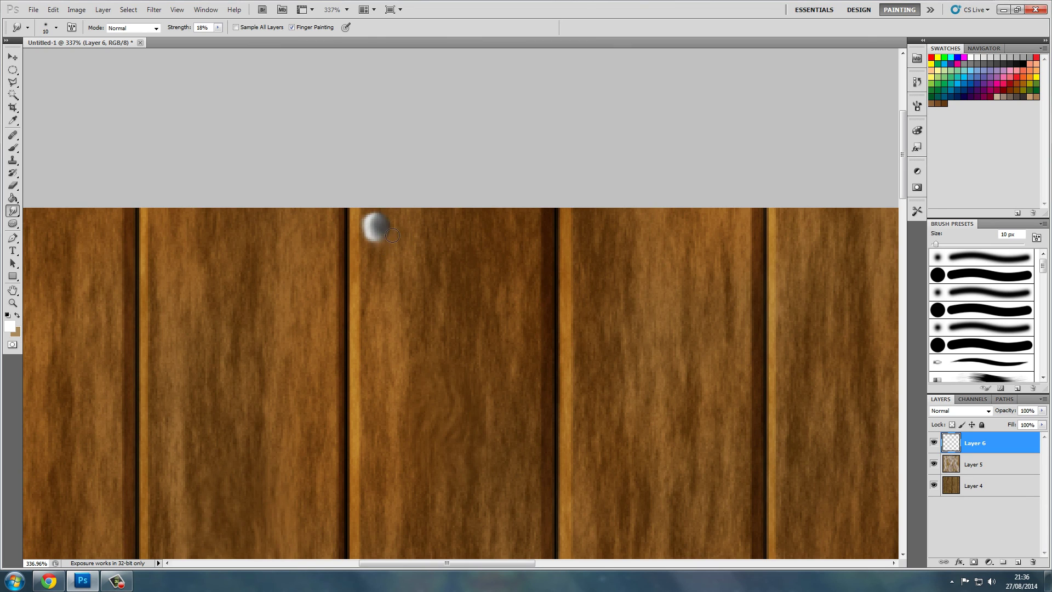
pyautogui.scroll(-5, 408, 241)
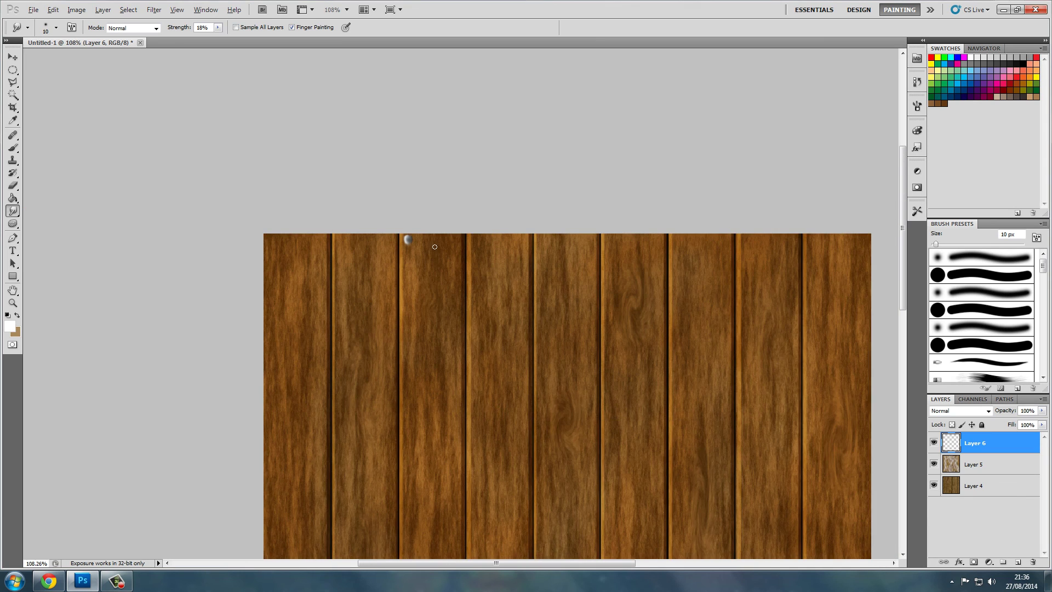
pyautogui.scroll(3, 406, 237)
pyautogui.scroll(3, 384, 241)
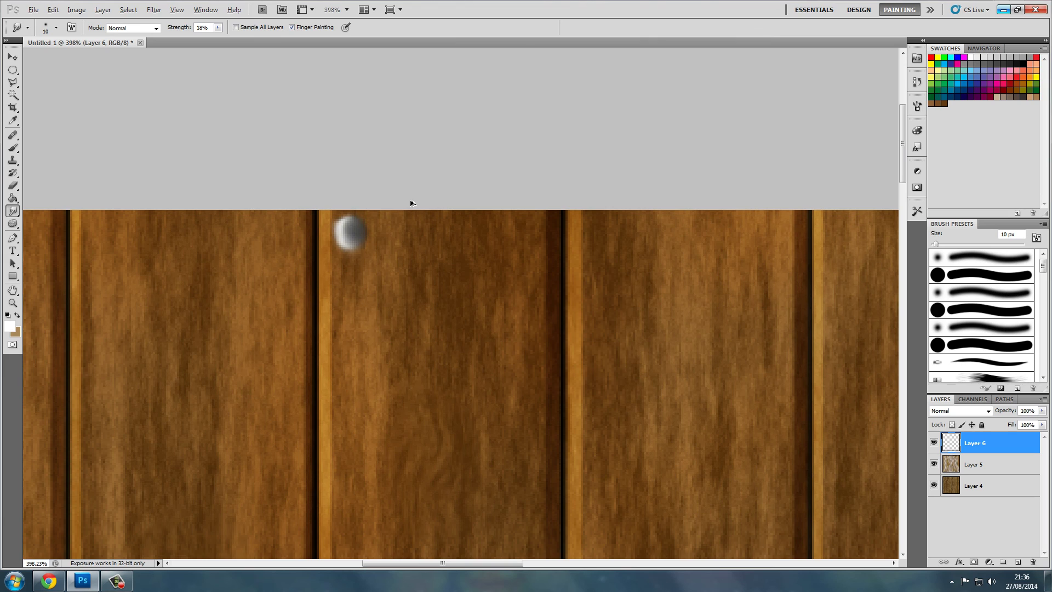
pyautogui.moveTo(340, 233)
pyautogui.mouseDown()
pyautogui.moveTo(361, 227)
pyautogui.moveTo(360, 259)
pyautogui.moveTo(353, 232)
pyautogui.moveTo(366, 228)
pyautogui.moveTo(359, 243)
pyautogui.moveTo(371, 226)
pyautogui.moveTo(361, 242)
pyautogui.moveTo(351, 237)
pyautogui.moveTo(364, 254)
pyautogui.moveTo(359, 232)
pyautogui.moveTo(351, 248)
pyautogui.moveTo(343, 241)
pyautogui.moveTo(369, 240)
pyautogui.moveTo(358, 257)
pyautogui.moveTo(358, 237)
pyautogui.moveTo(369, 239)
pyautogui.moveTo(361, 259)
pyautogui.moveTo(361, 235)
pyautogui.mouseUp()
# Step: Zoom out and remove the nail-head Layer 6, leaving Overlay Layer 5 above wood Layer 4
pyautogui.scroll(-5, 395, 244)
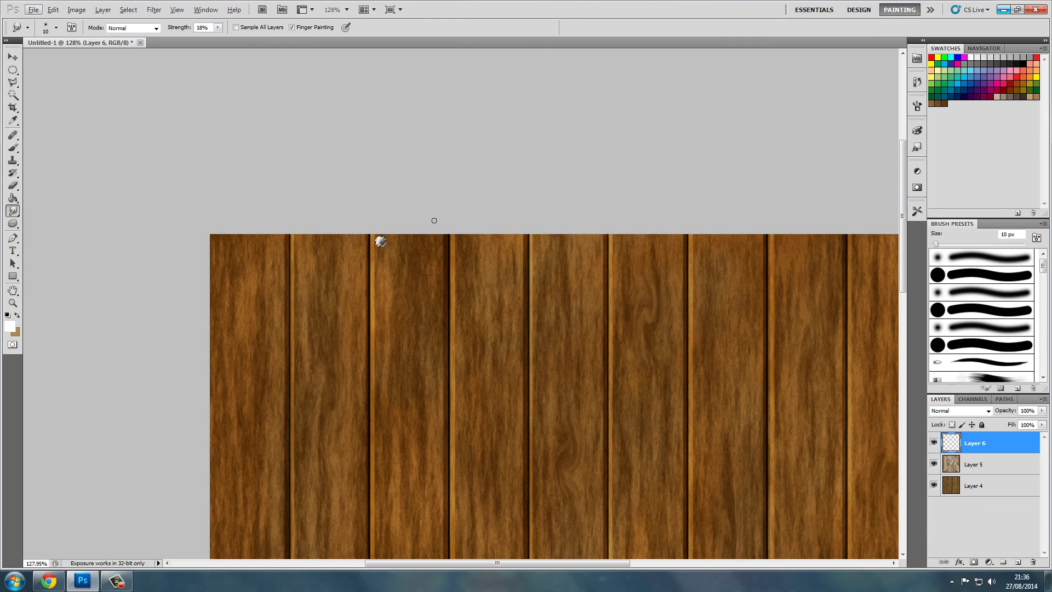
pyautogui.scroll(-3, 467, 213)
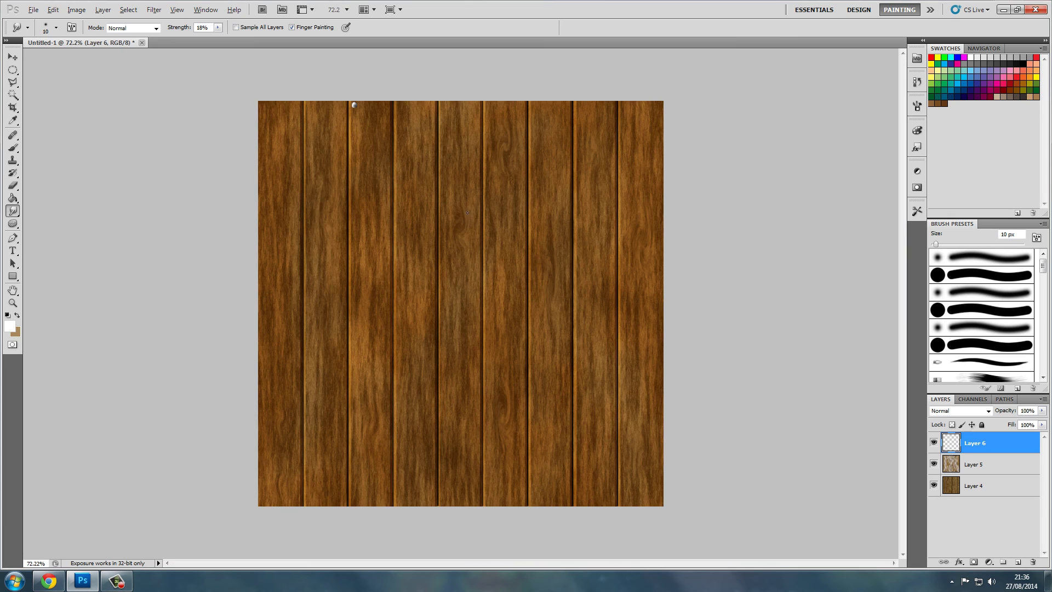
pyautogui.click(978, 462)
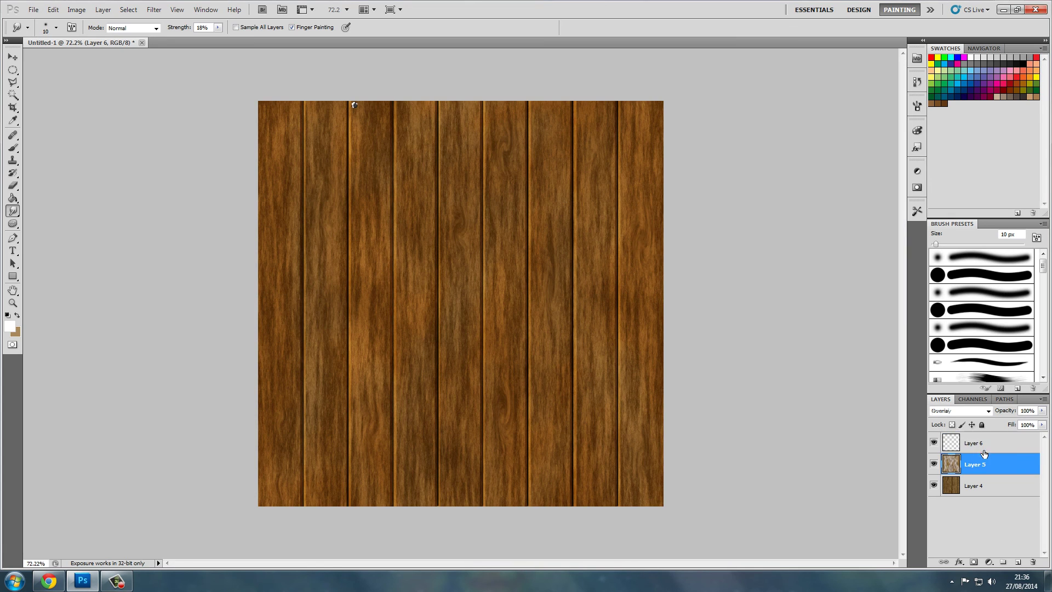
pyautogui.click(984, 446)
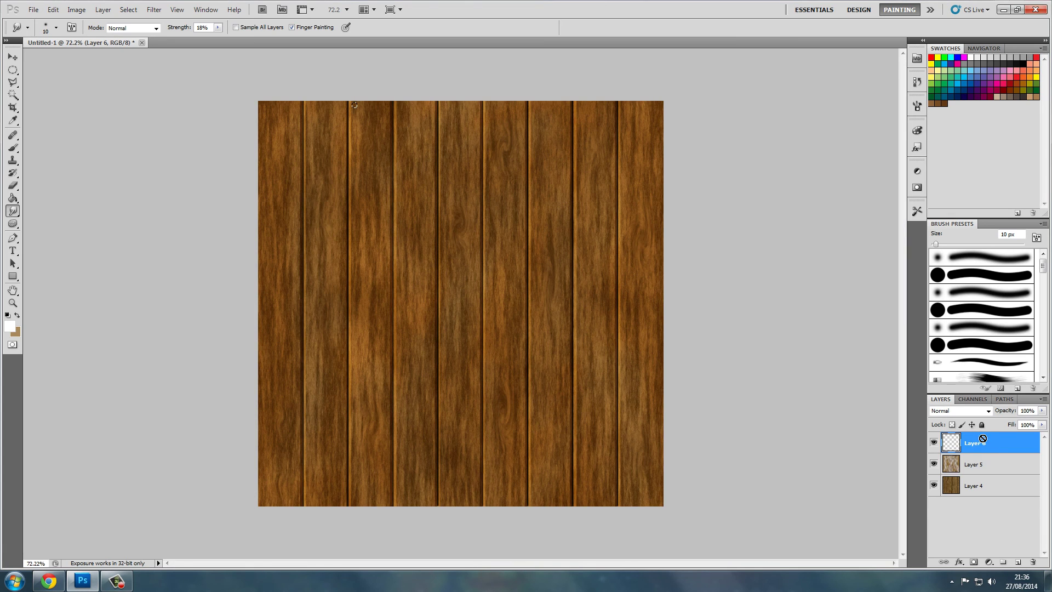
pyautogui.hotkey('ctrl', 'e')
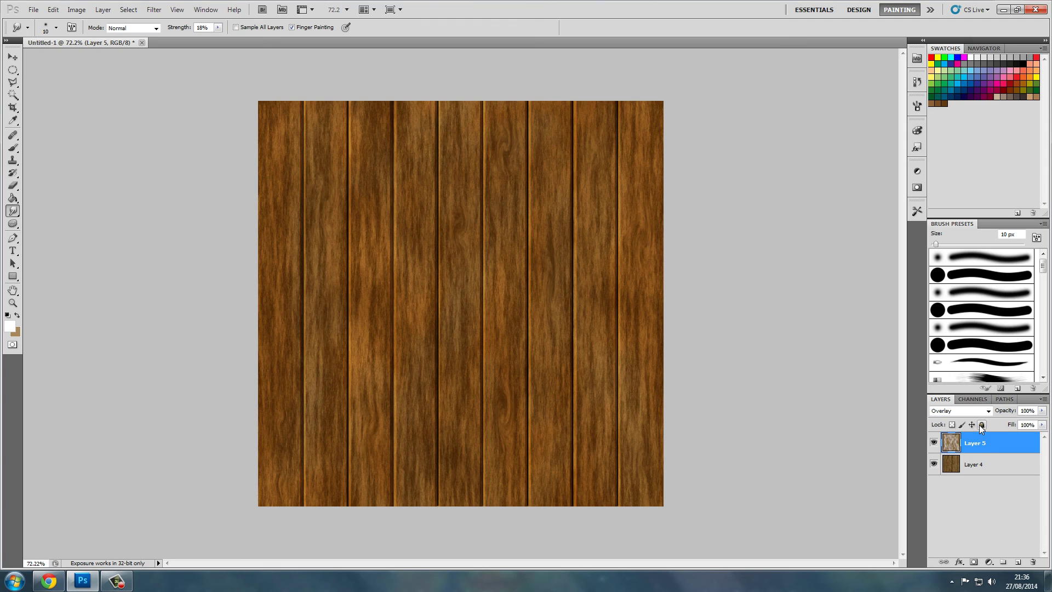